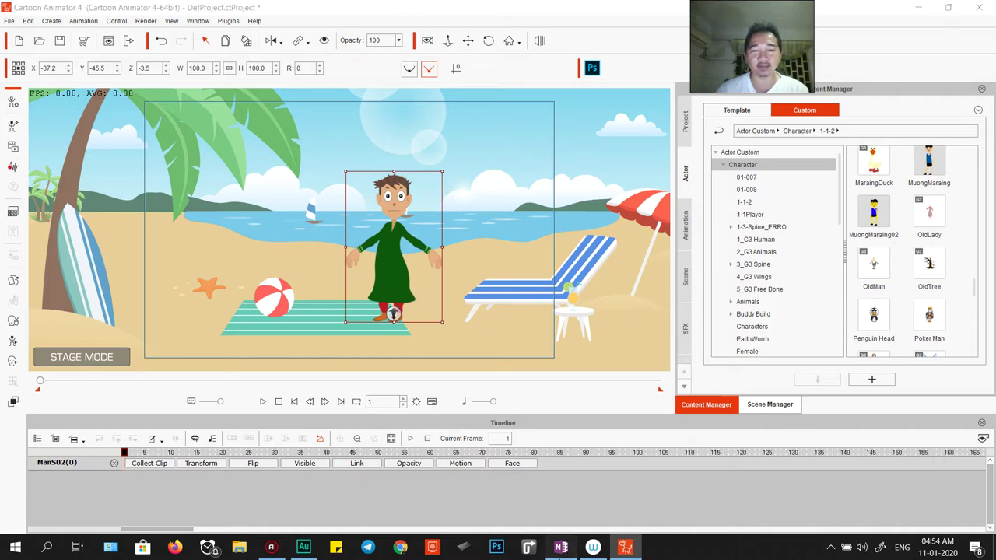
Check the story script in OneNote, then switch to Adobe Audition and create a 48000 Hz, stereo, 16-bit audio file.
click(561, 547)
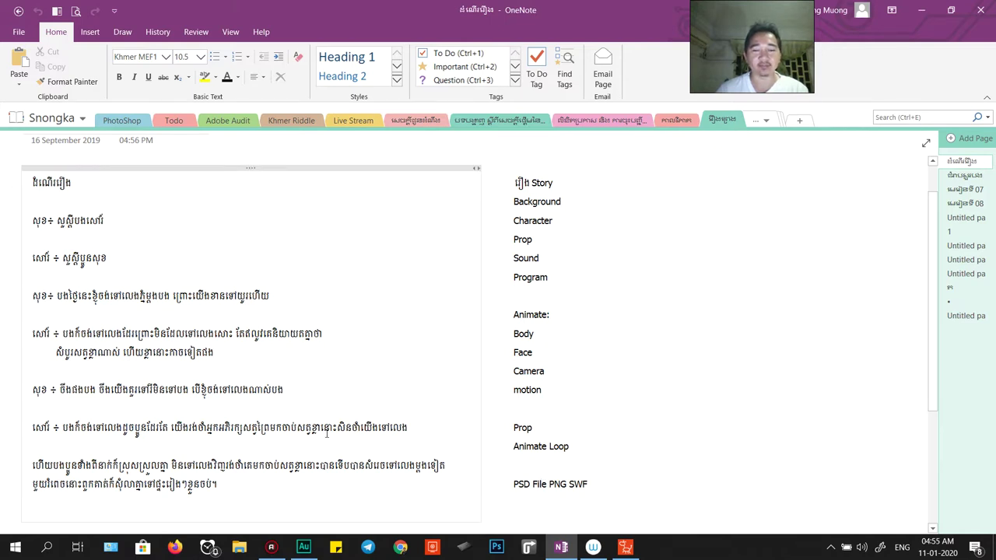
click(303, 548)
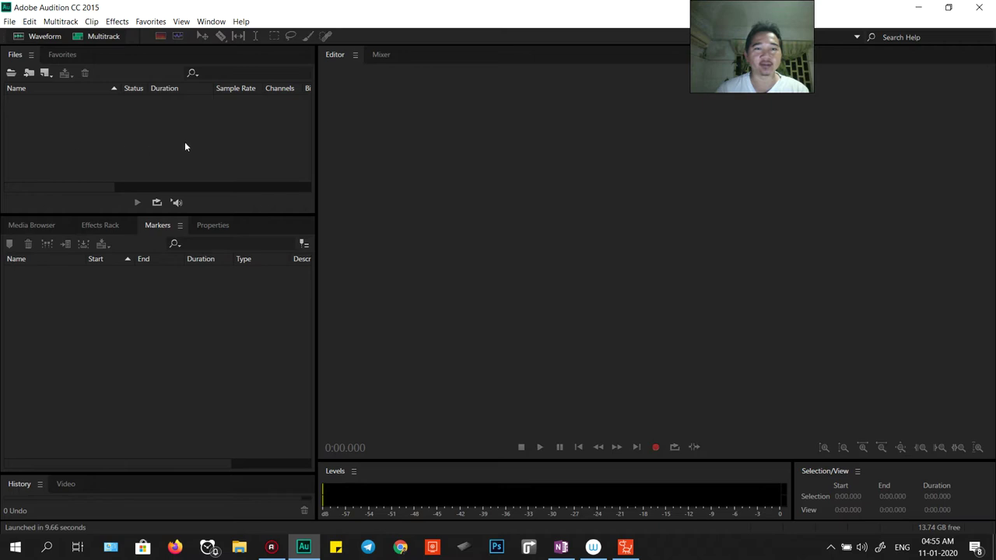
click(47, 74)
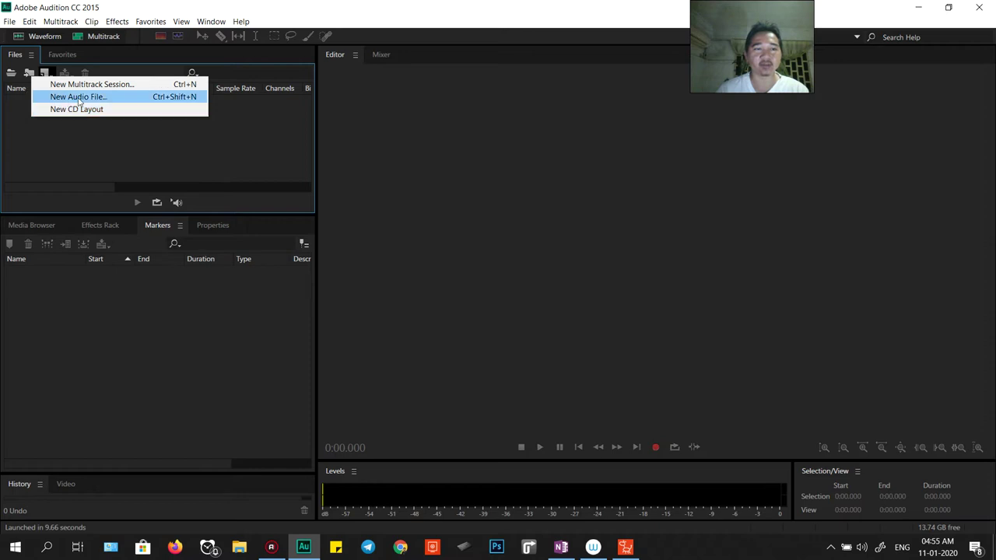
click(187, 98)
drag(471, 213, 540, 125)
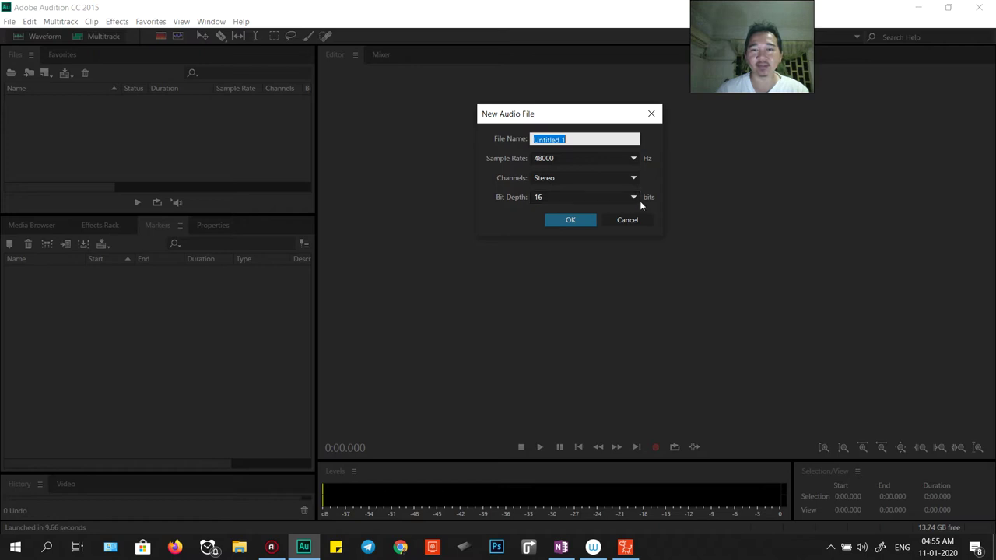
click(580, 201)
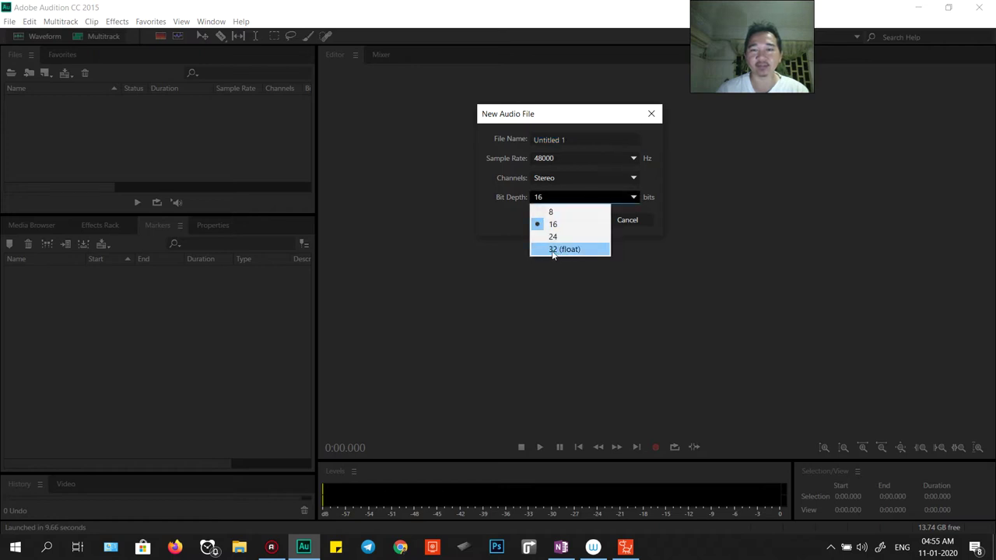
click(548, 203)
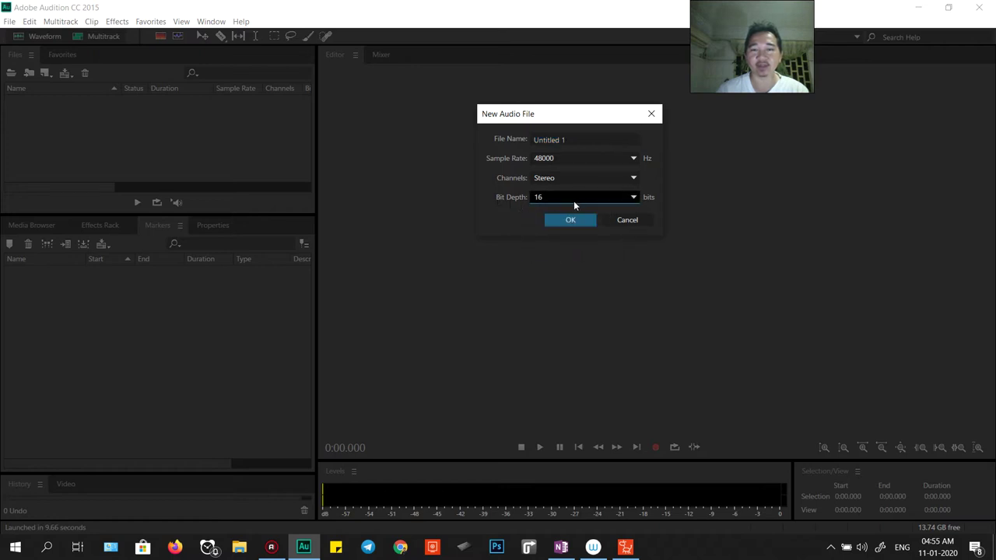
click(561, 217)
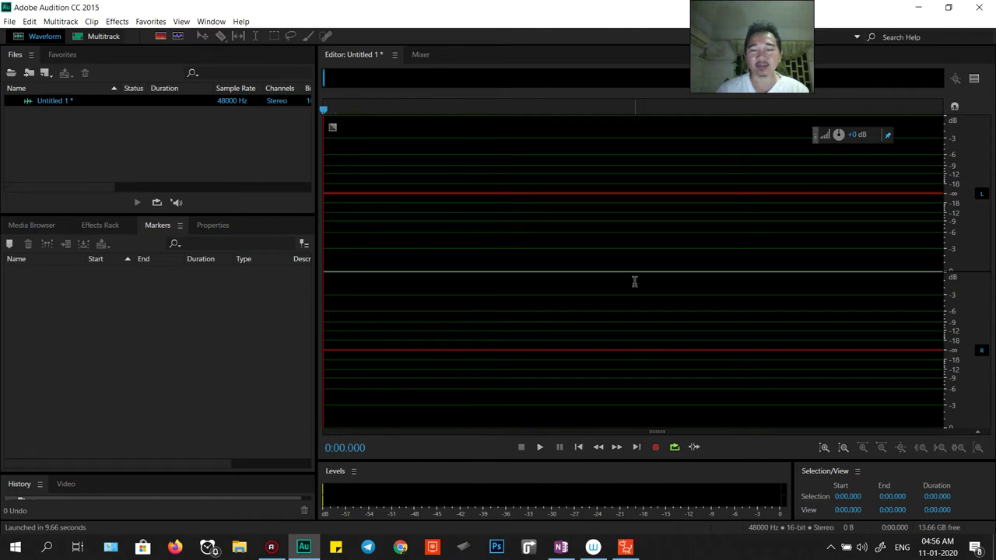
Arrange the OneNote script and Adobe Audition side by side and record the story's narration into the new audio file.
drag(497, 12, 807, 14)
drag(249, 10, 0, 12)
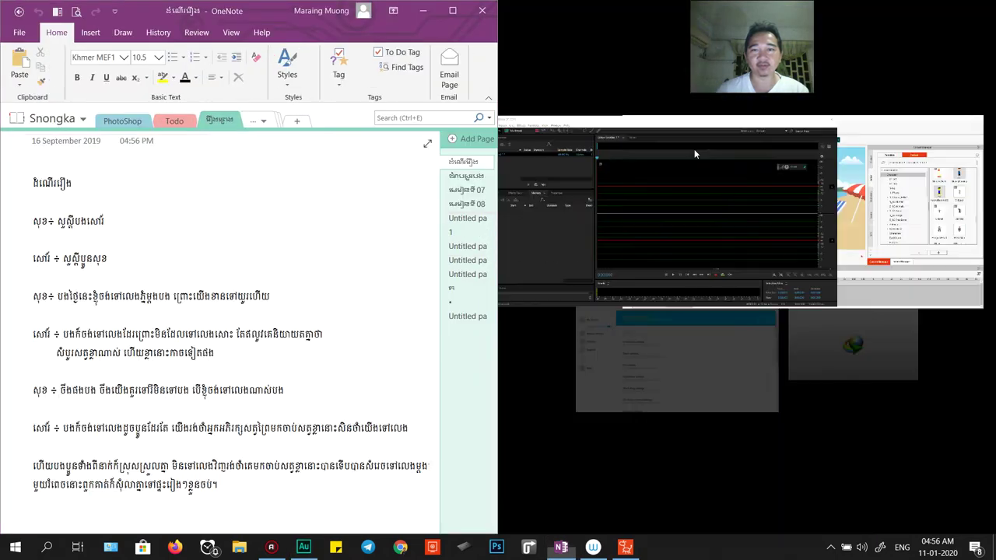
click(666, 176)
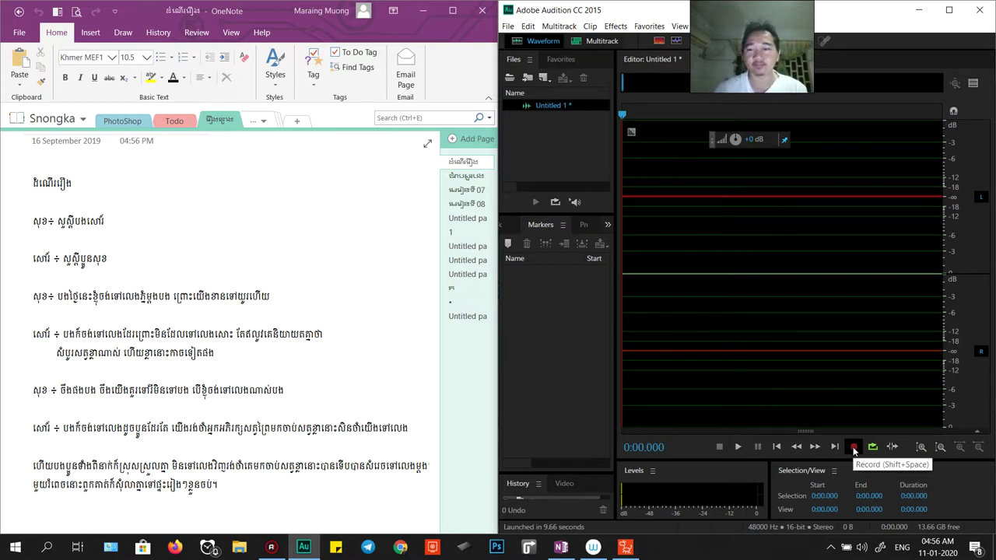
click(854, 451)
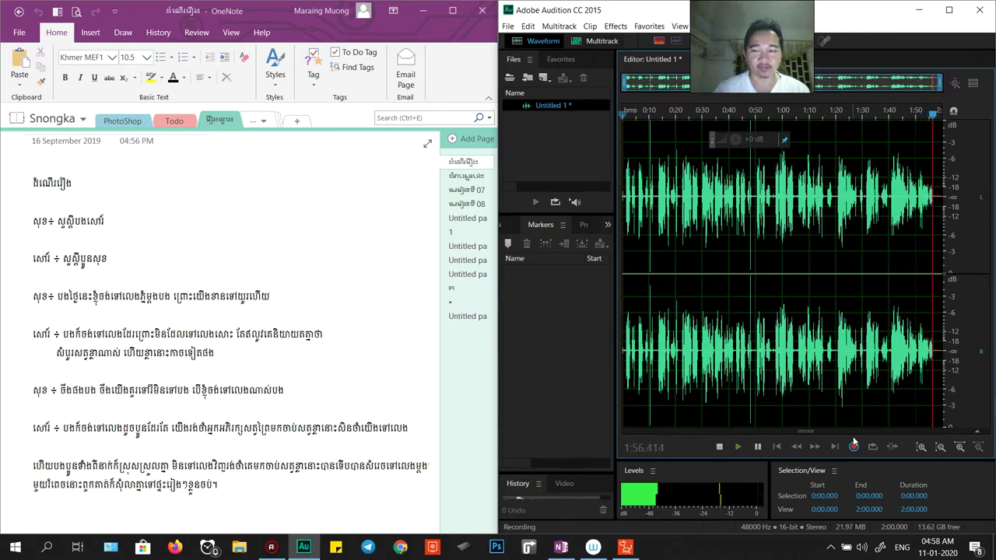
click(854, 447)
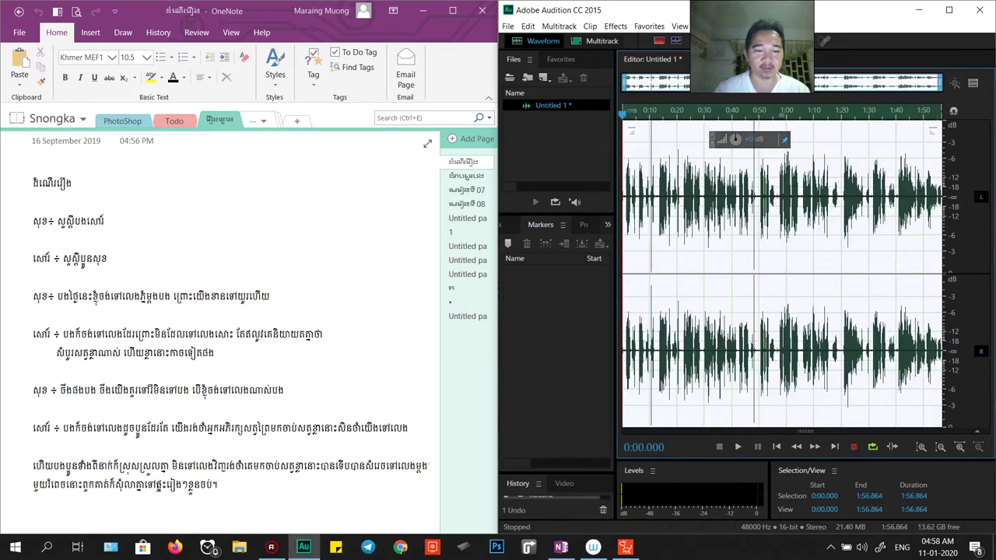
Insert the word "វិញ" before "រៀងៗខ្លួន" in the last line of the script.
click(176, 495)
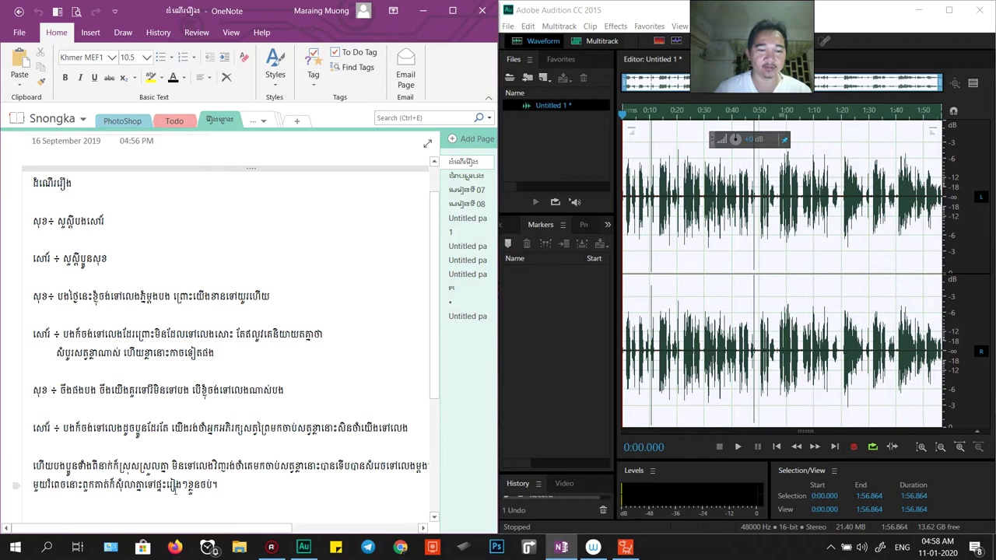
text(រៀង)
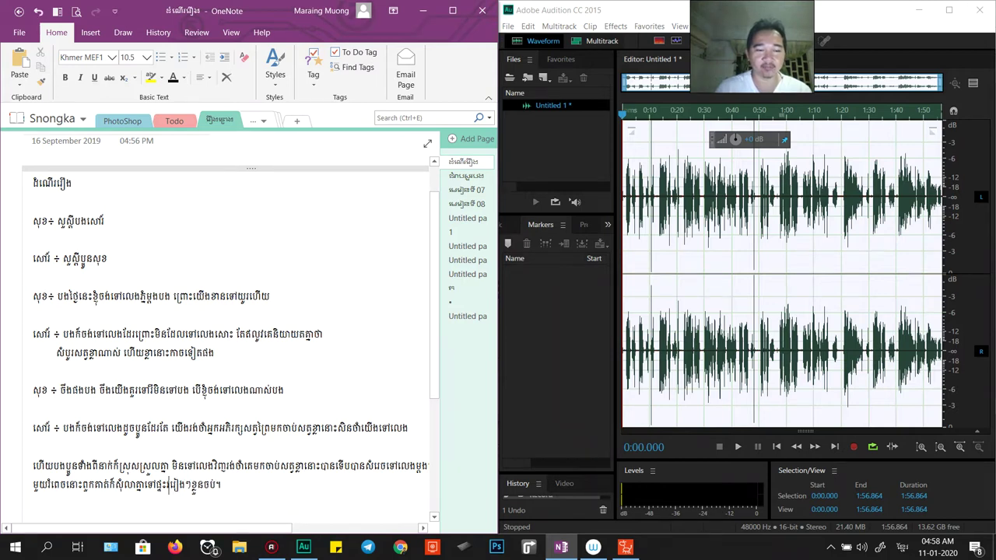
text(វិញ)
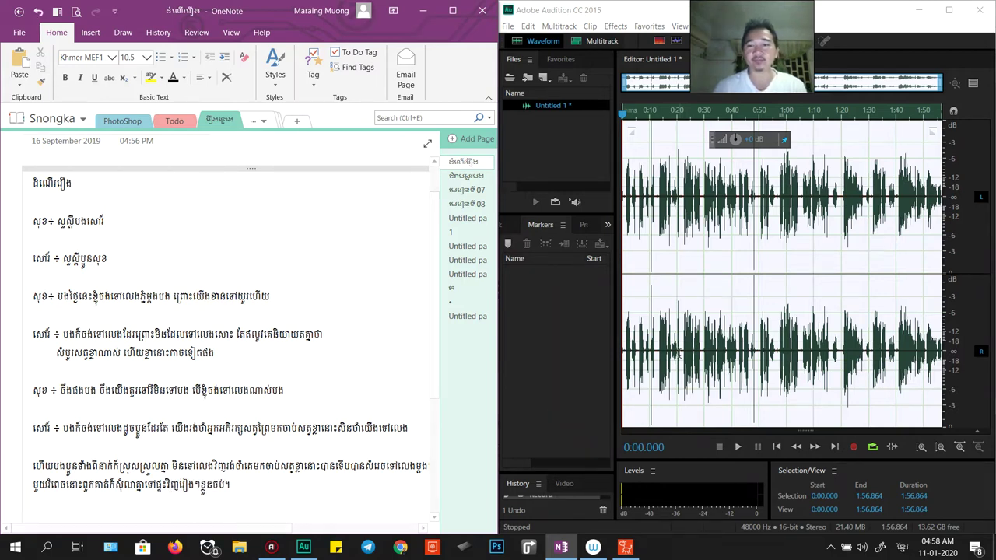
Clear the waveform selection and move the Adobe Audition window out of its half-screen layout so it overlaps the script.
click(760, 279)
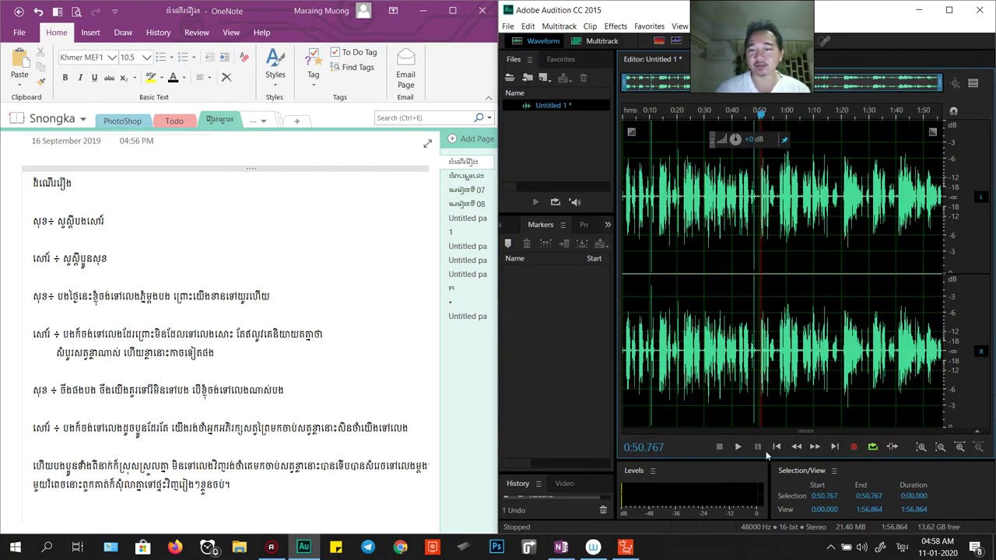
drag(786, 311, 618, 307)
click(662, 307)
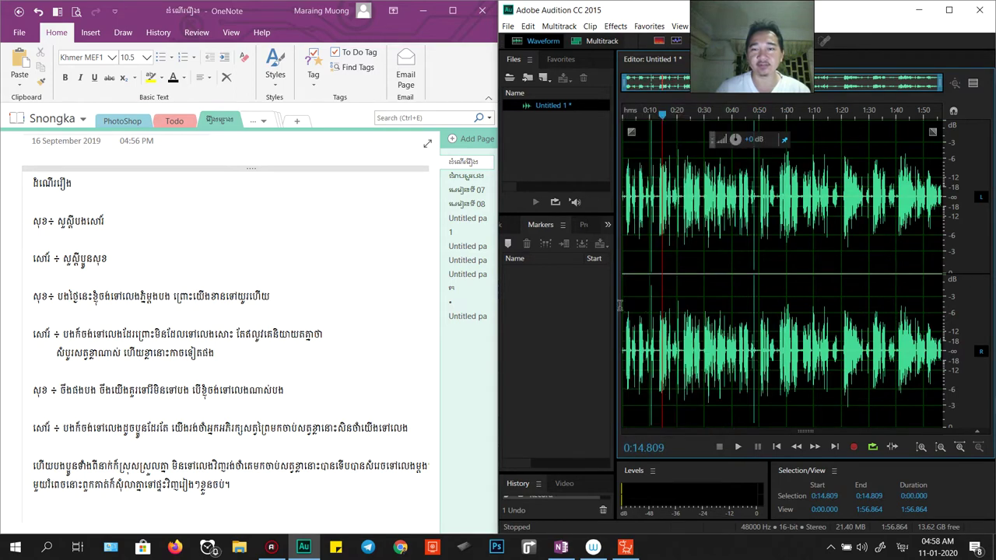
drag(712, 19, 645, 19)
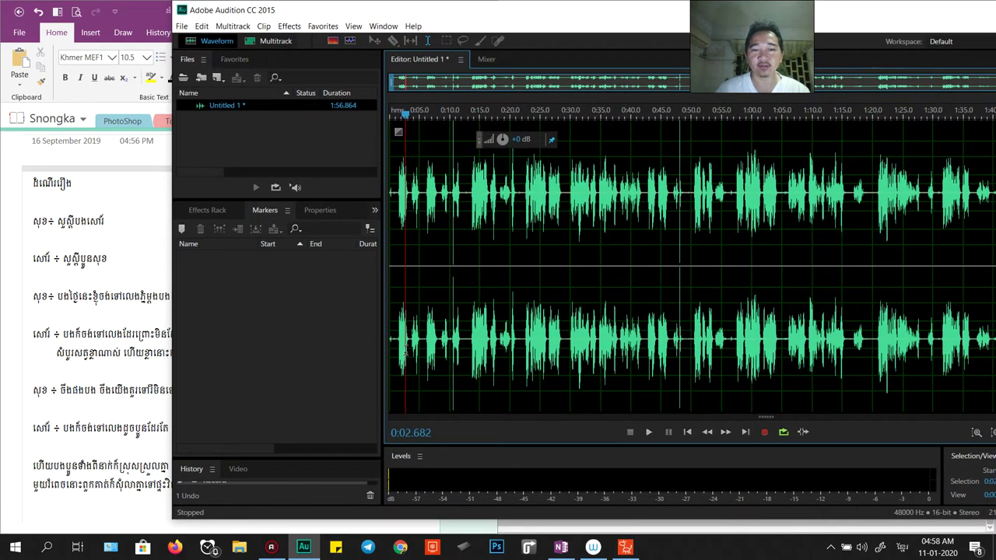
Listen for background noise in the recording's silent lead-in and in the pause between about 5.2 and 6.1 seconds.
scroll(404, 350, up, 8)
drag(460, 354, 296, 335)
click(426, 350)
key(space)
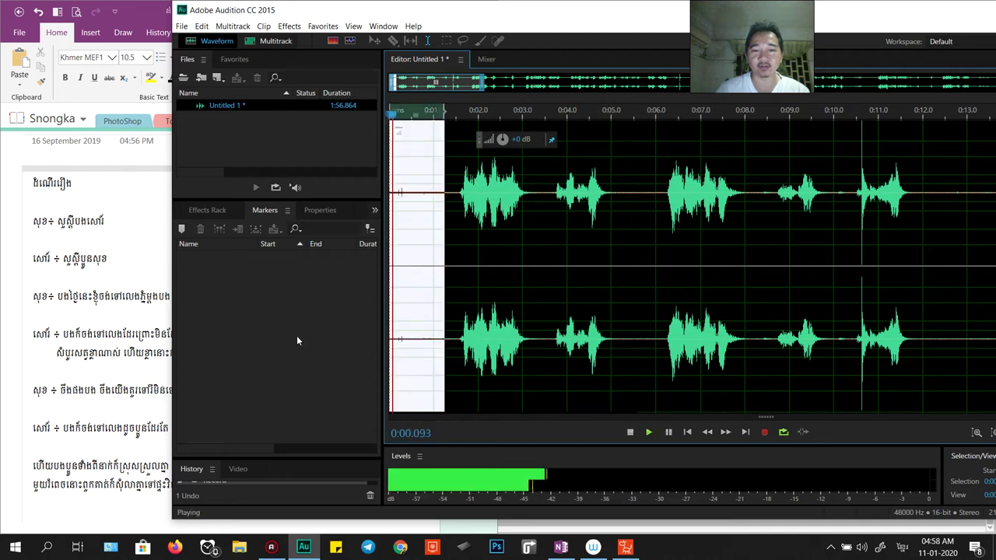
key(space)
click(453, 343)
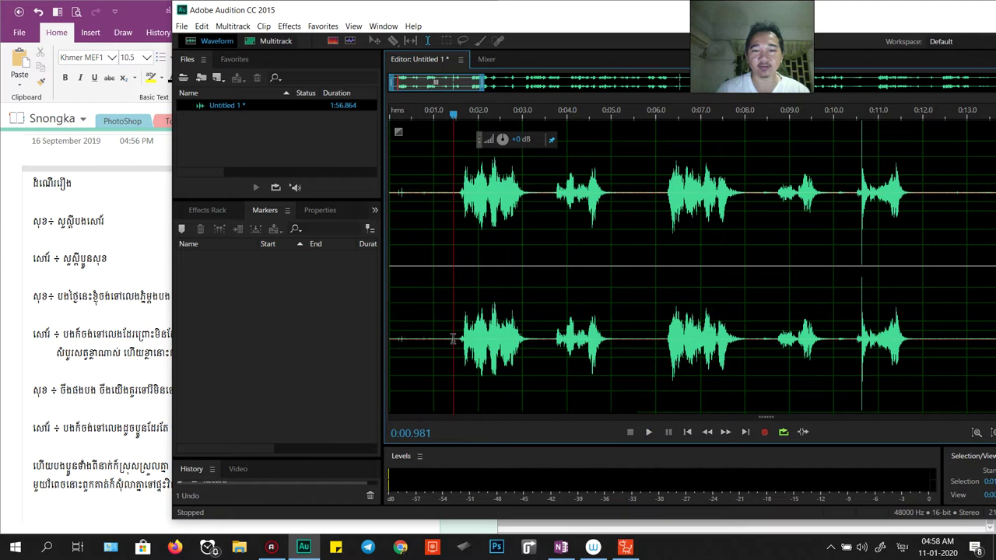
drag(620, 341, 659, 344)
key(space)
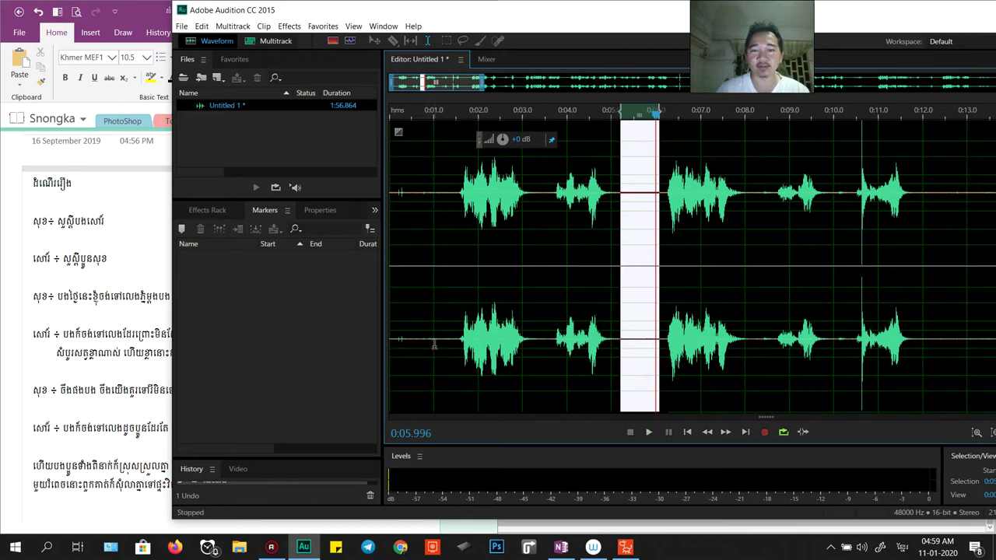
Delete about 0.8 seconds of silence from the start of the recording and listen to the remaining lead-in.
drag(453, 337, 357, 341)
key(Delete)
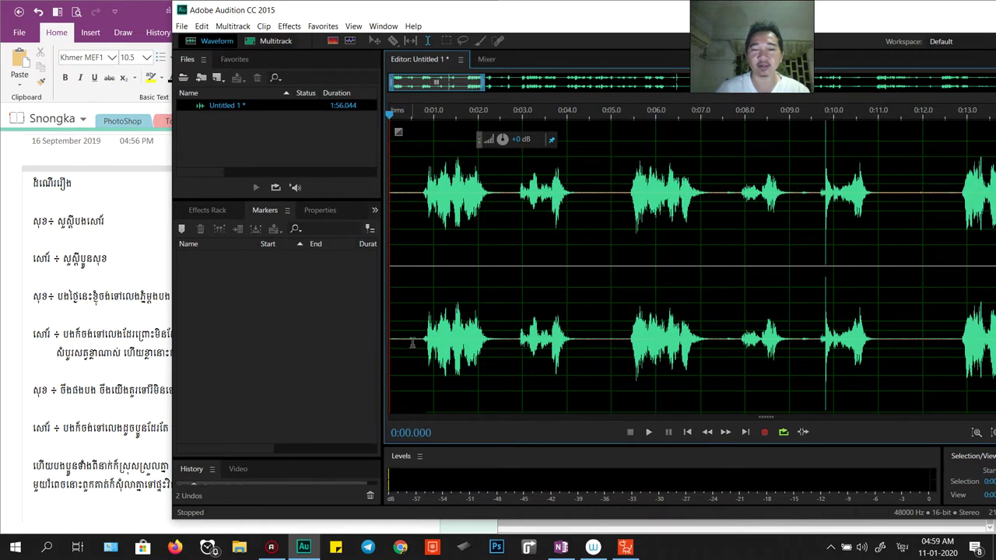
drag(421, 334, 389, 337)
key(space)
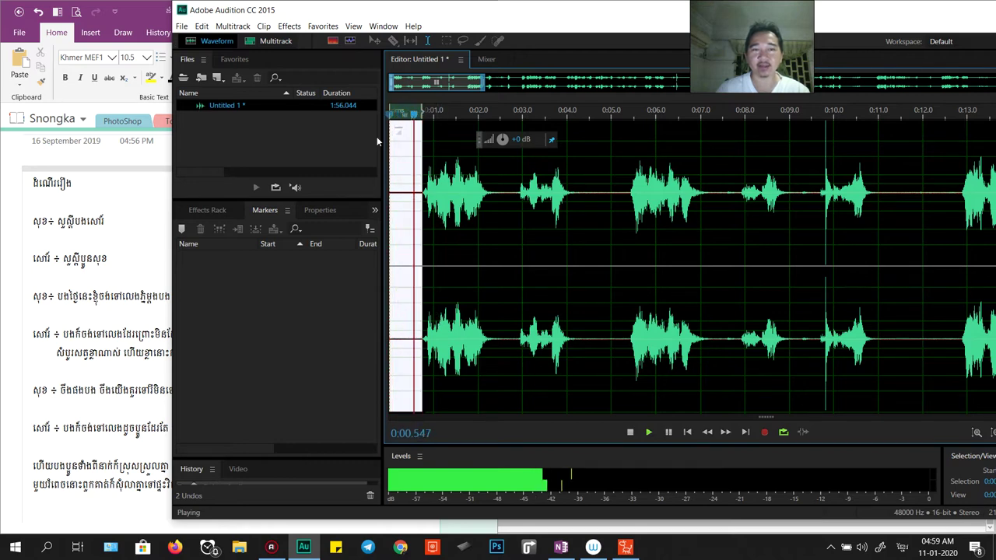
key(space)
Open the Noise Reduction effect and capture a noise print from the silent lead-in before the first spoken words.
click(290, 26)
mouse_move(362, 231)
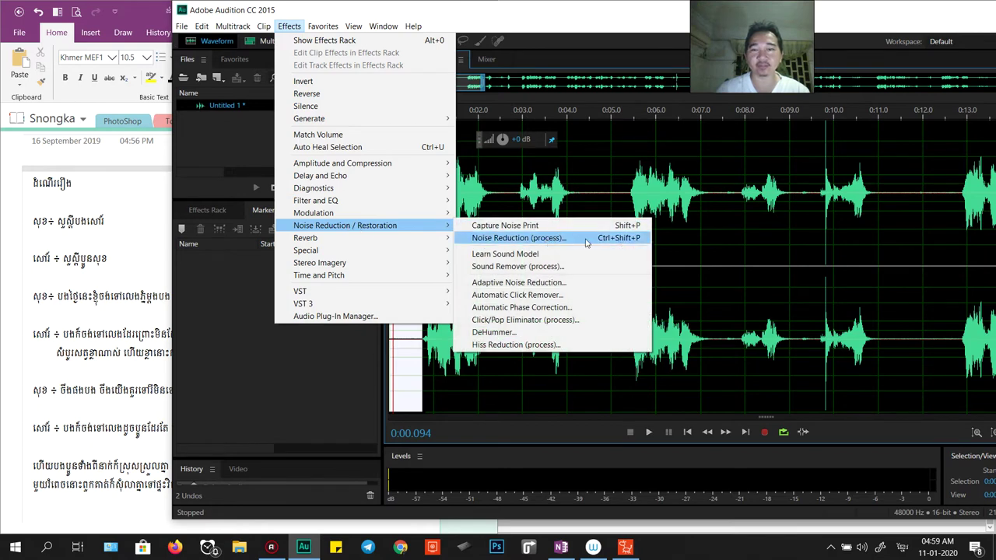
click(561, 238)
drag(389, 99, 782, 81)
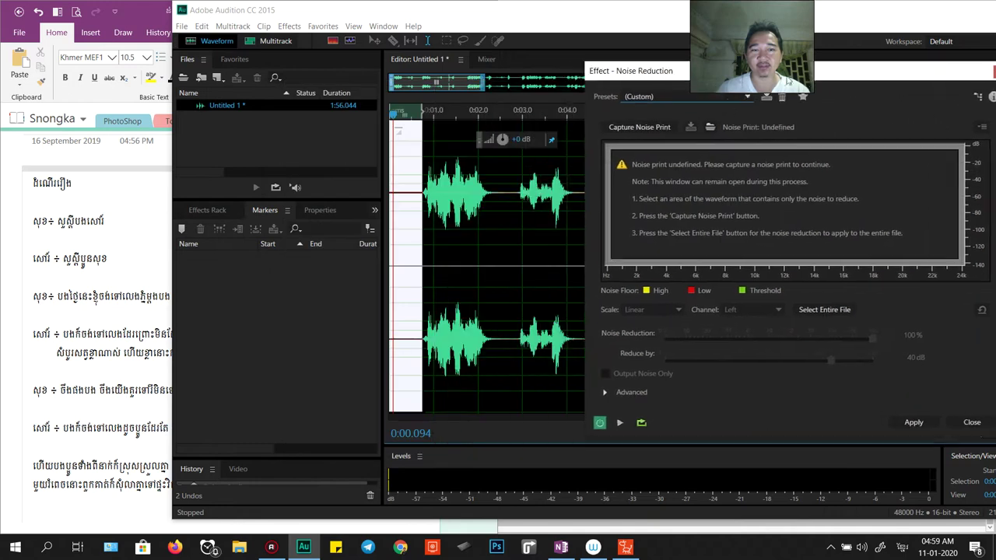
click(415, 284)
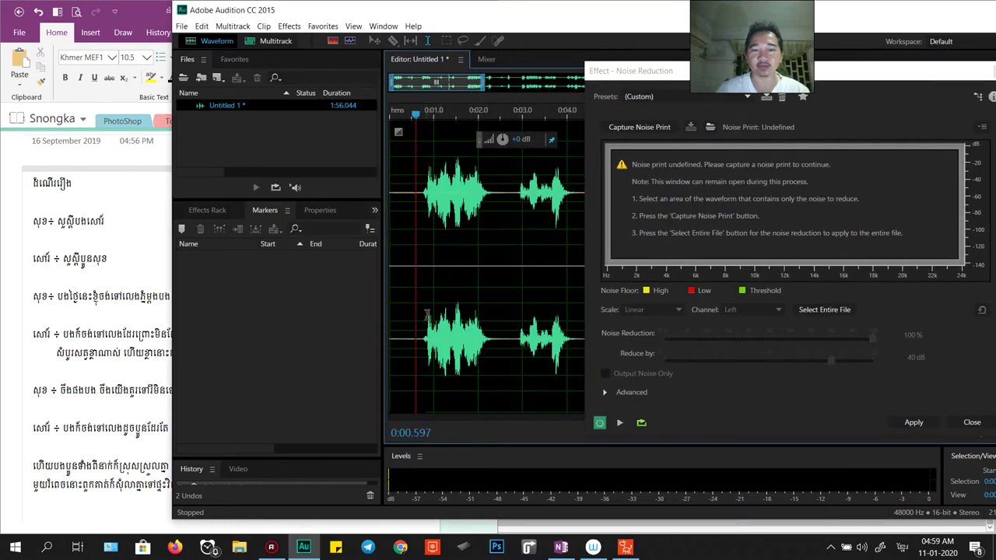
drag(422, 335, 393, 347)
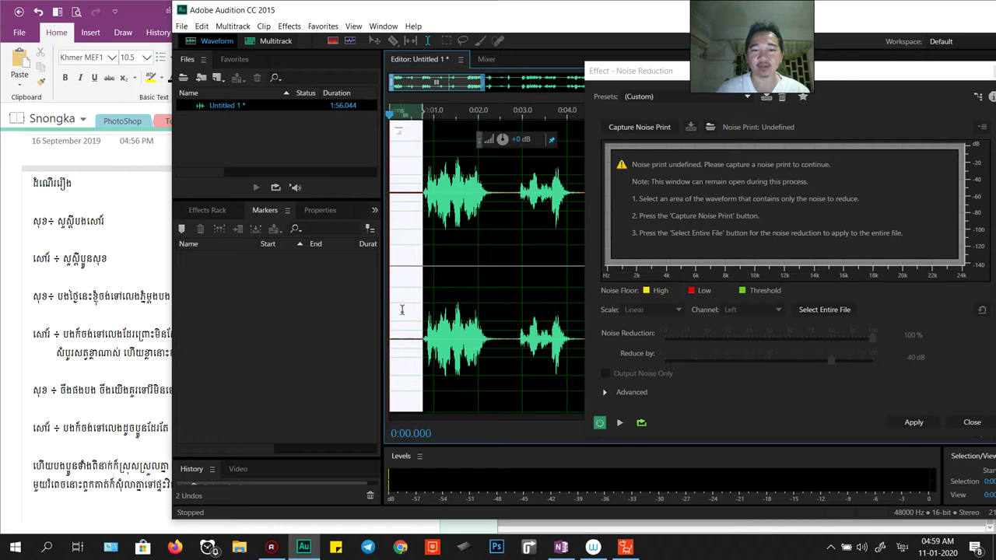
click(649, 129)
Clear the waveform selection and apply Noise Reduction at 100% with a 40 dB reduction to the entire recording.
drag(645, 71, 517, 42)
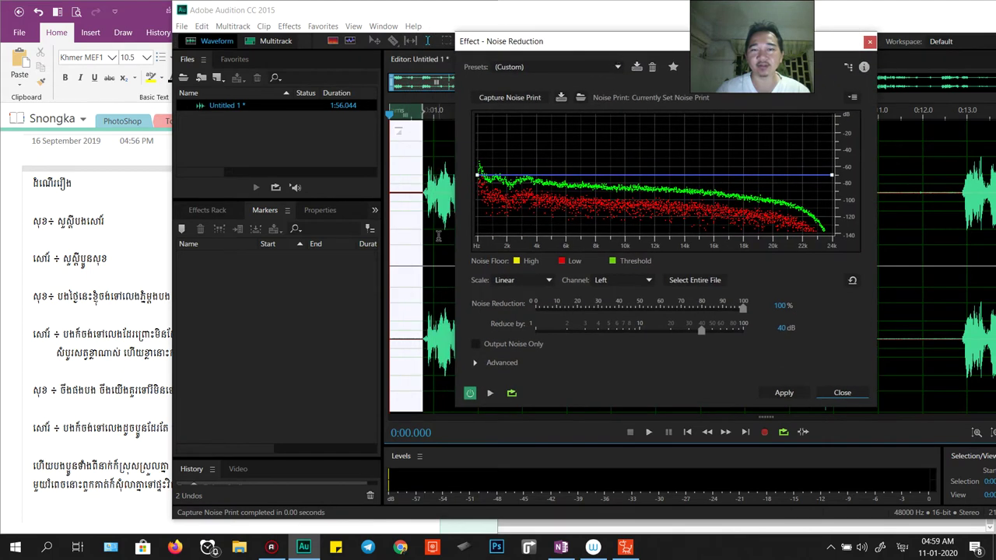
drag(582, 45, 149, 44)
drag(259, 42, 83, 181)
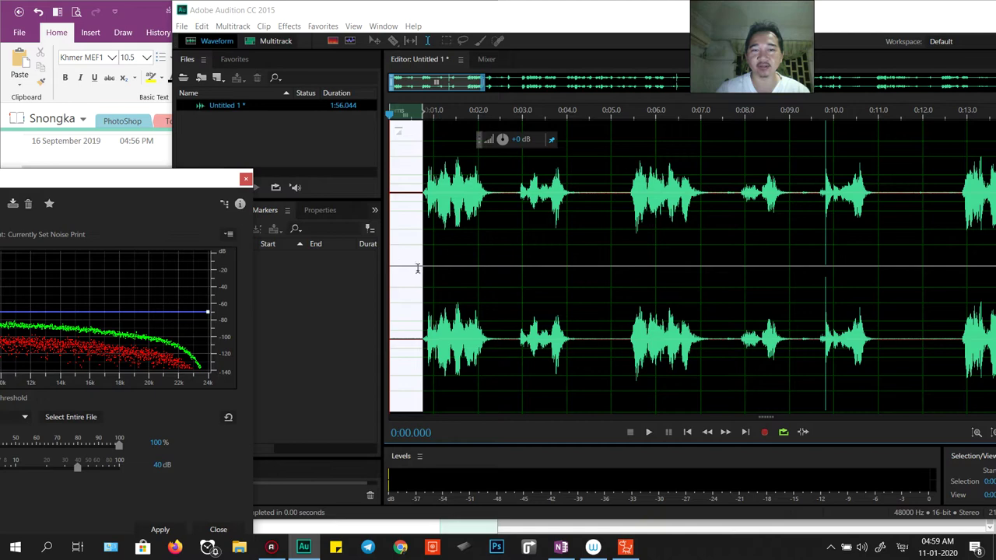
click(512, 229)
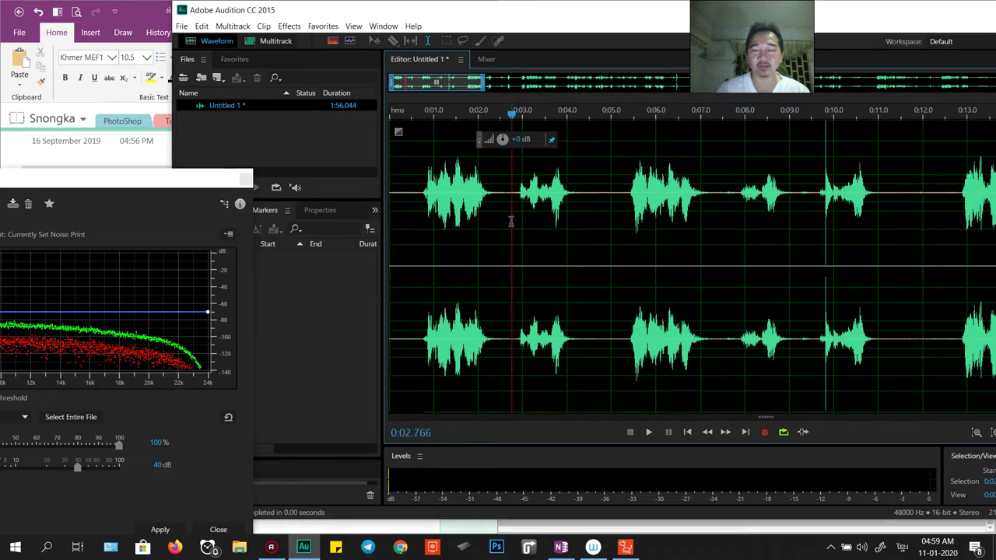
click(621, 257)
click(823, 259)
click(597, 259)
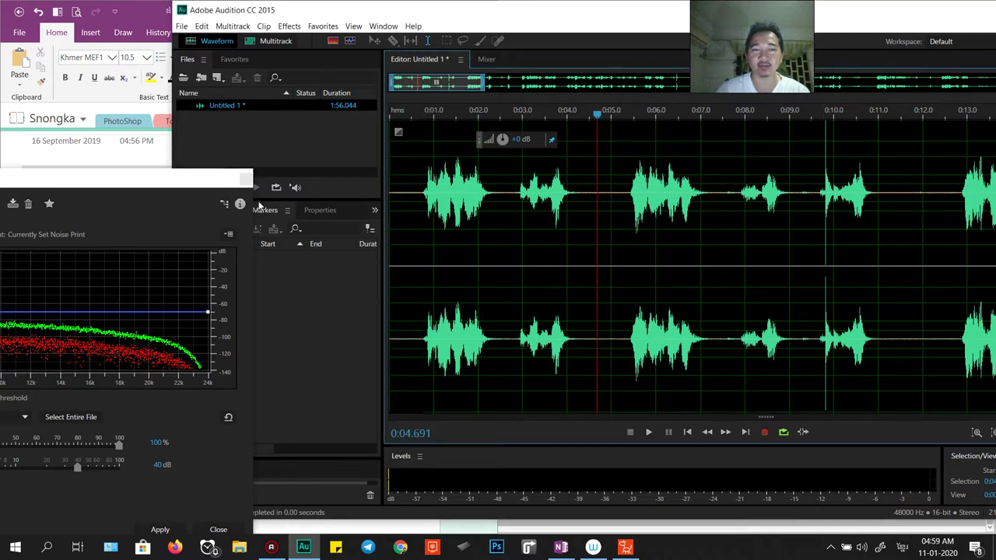
drag(226, 178, 665, 60)
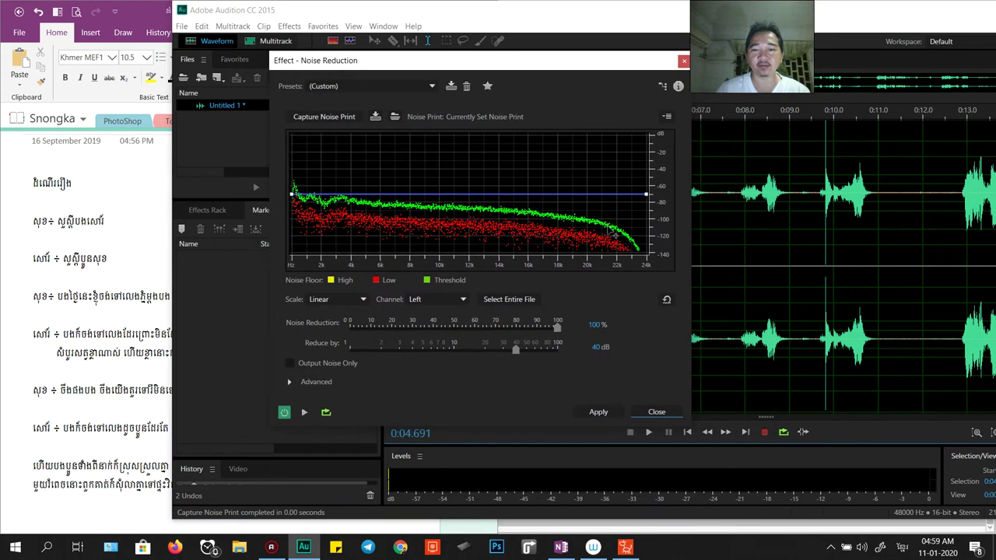
click(598, 412)
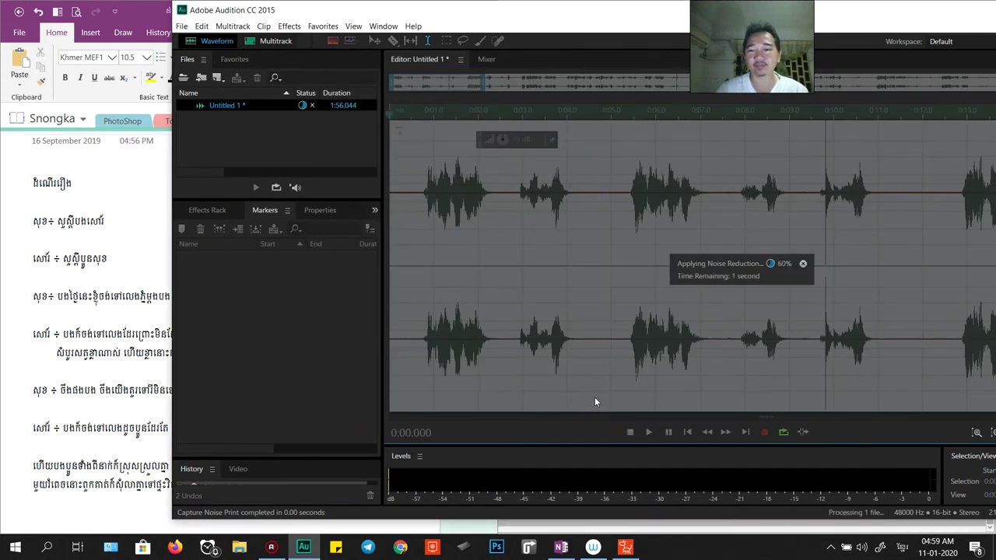
Play back the beginning of the noise-reduced recording to check how it sounds.
key(space)
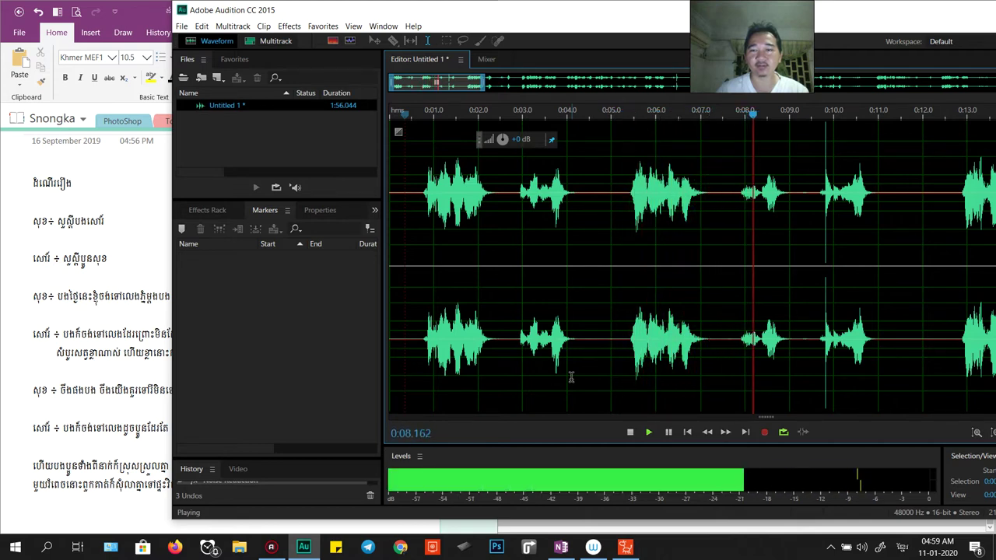
key(space)
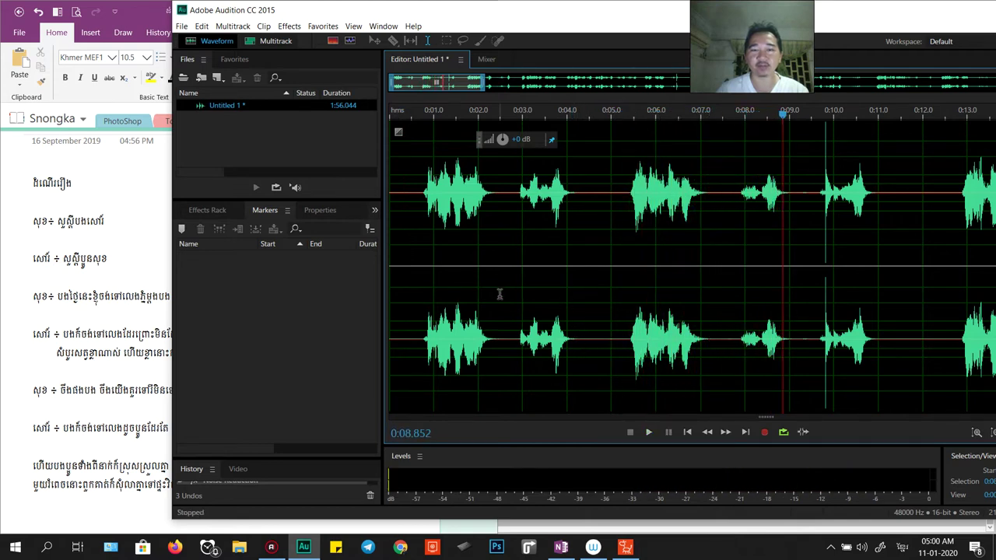
click(291, 26)
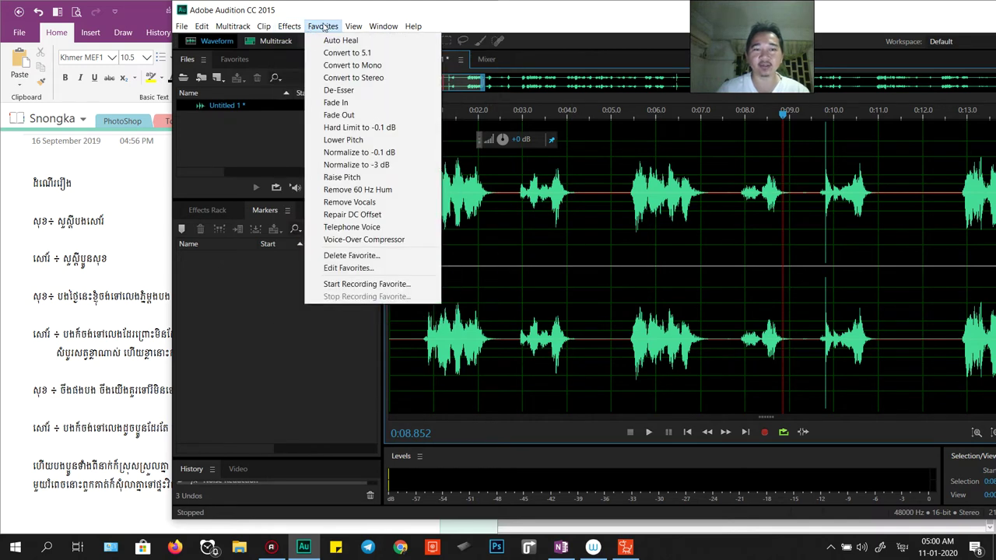
Apply the Vocal Enhancer effect with the Male setting to the entire recording.
mouse_move(309, 224)
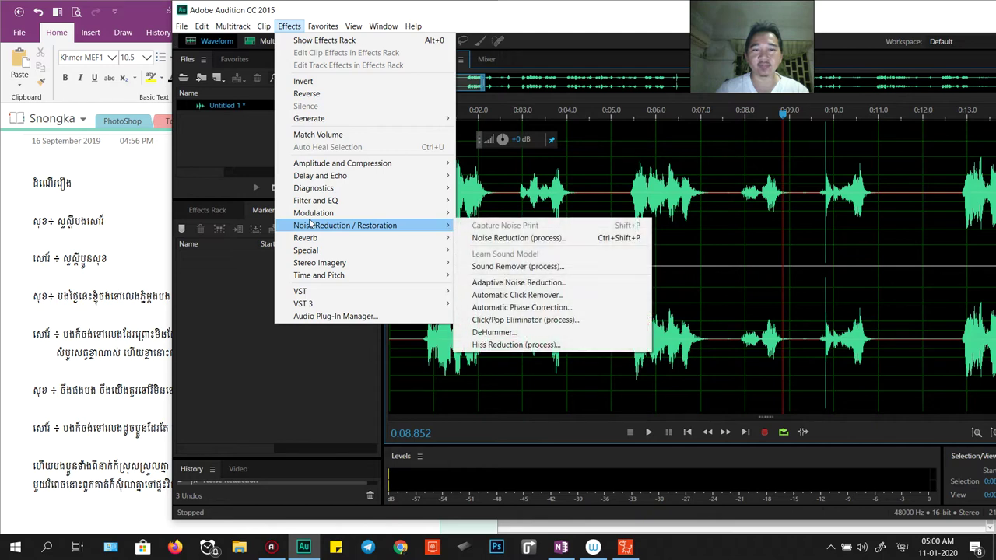
mouse_move(319, 277)
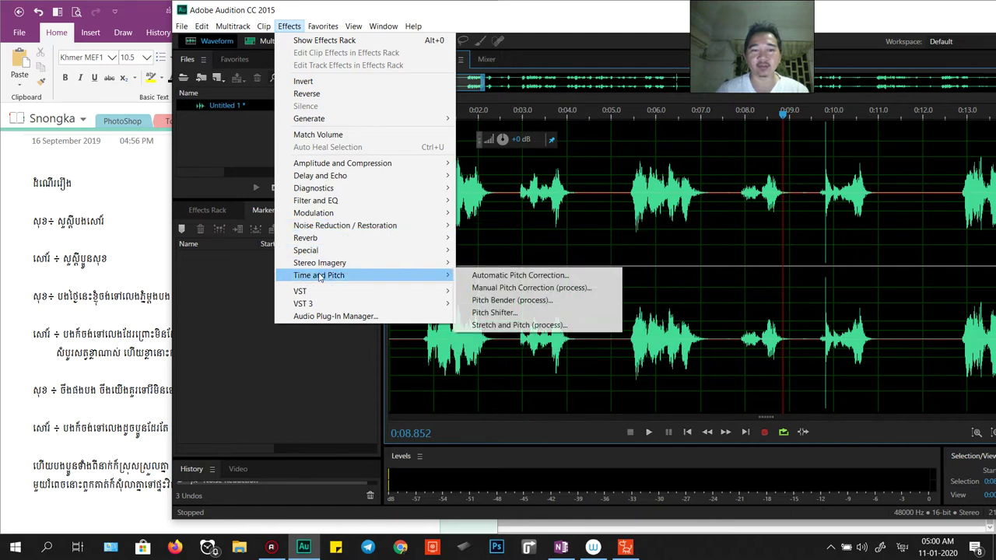
mouse_move(328, 252)
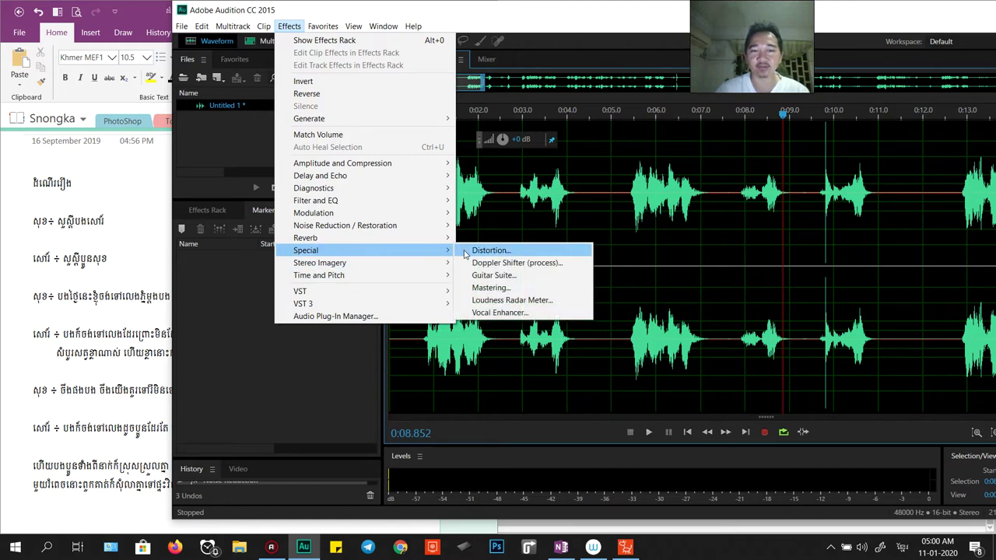
click(493, 312)
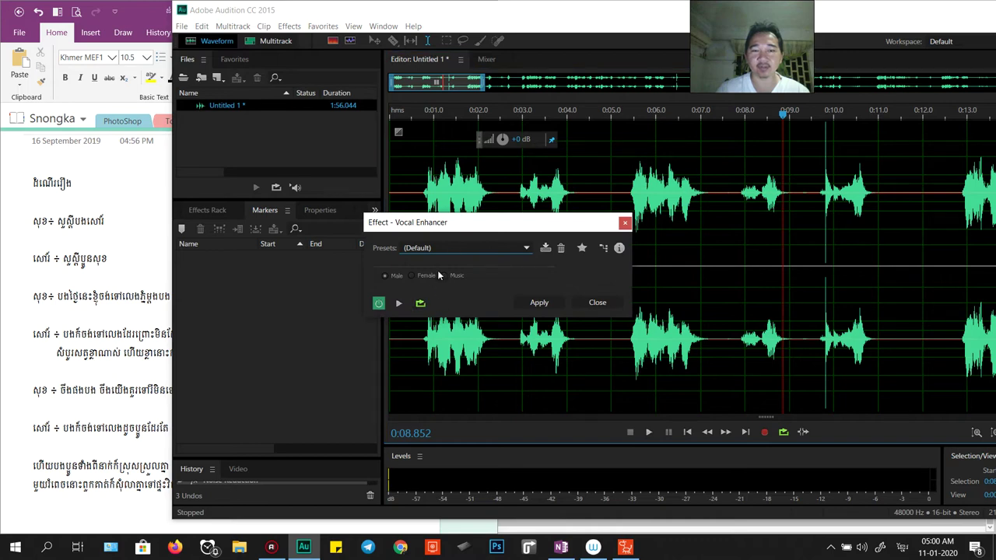
drag(466, 226, 586, 204)
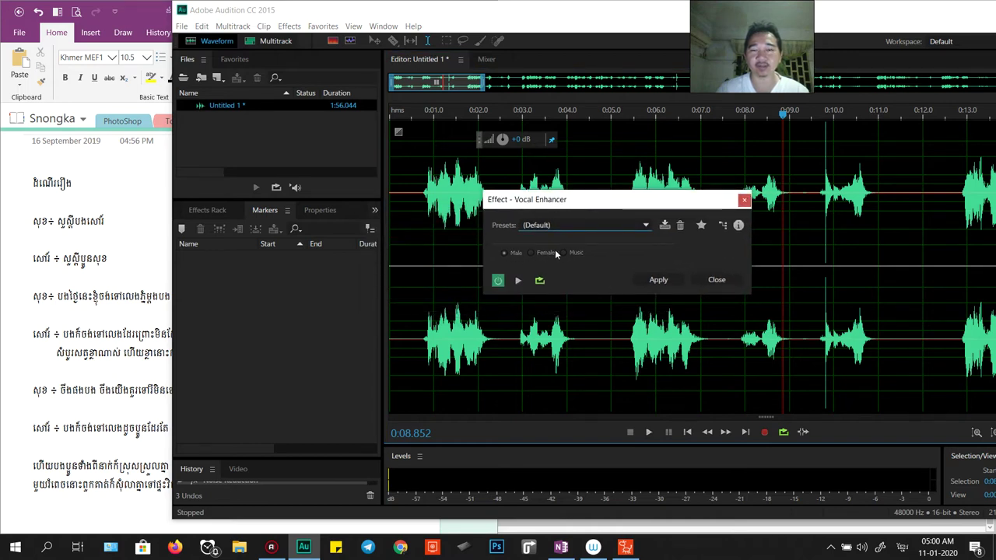
click(640, 280)
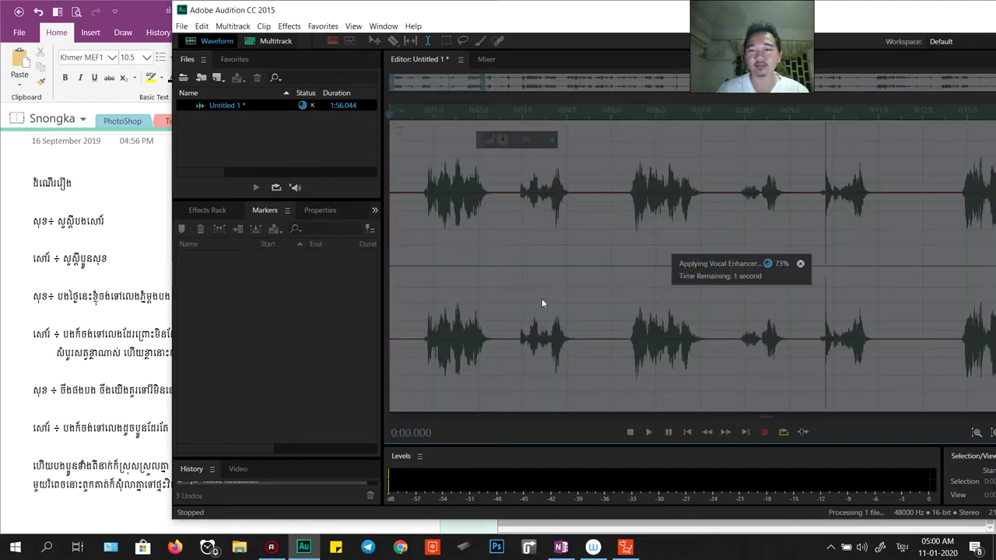
Play back the first two spoken phrases to check how the enhanced voice sounds.
key(space)
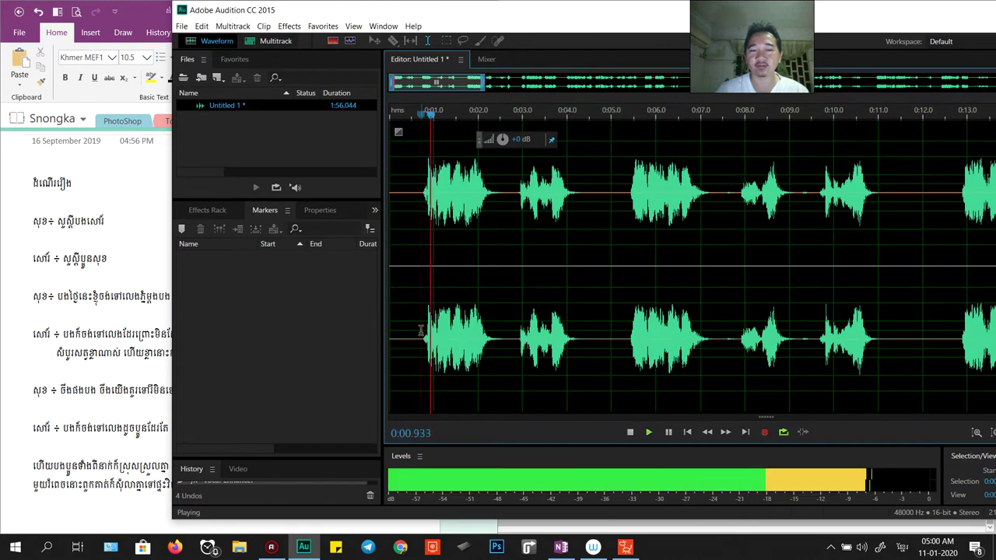
key(space)
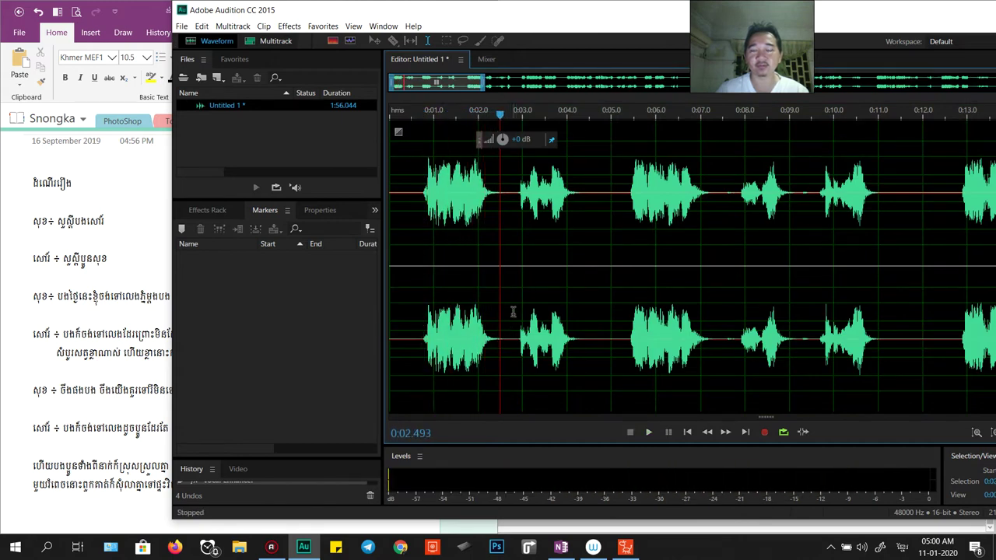
click(508, 340)
key(space)
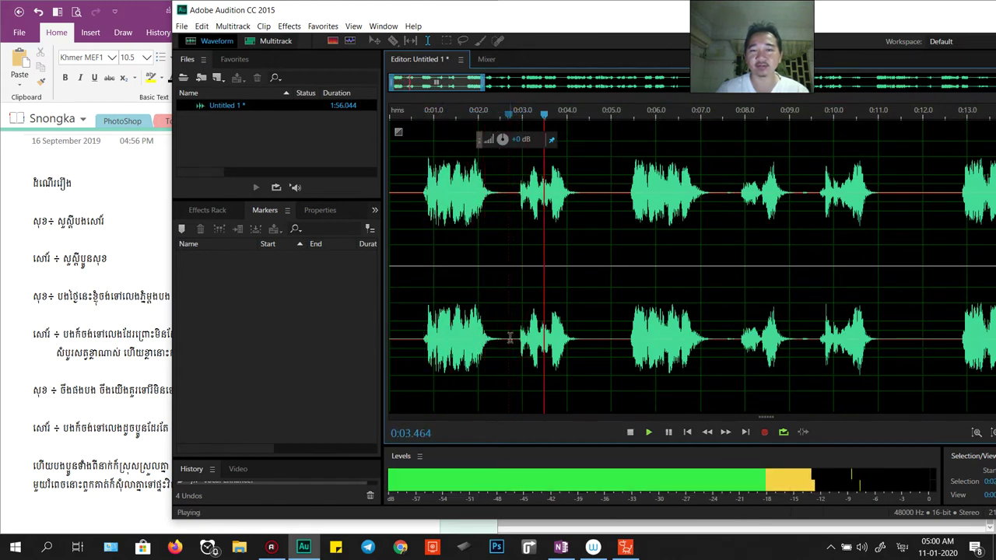
key(space)
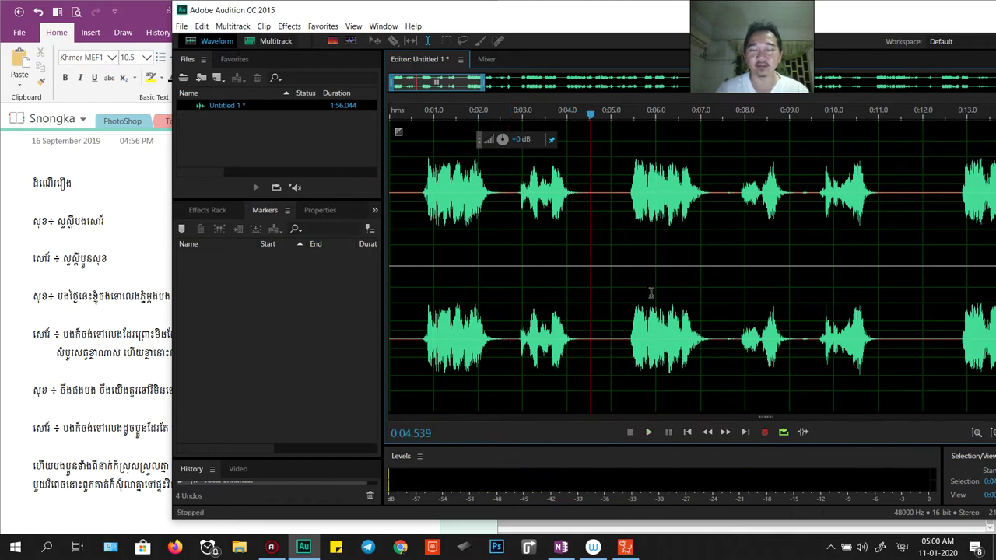
Listen to the phrases after the 5-second mark and delete the passage from about 5.0 to 11.9 seconds.
scroll(615, 316, down, 4)
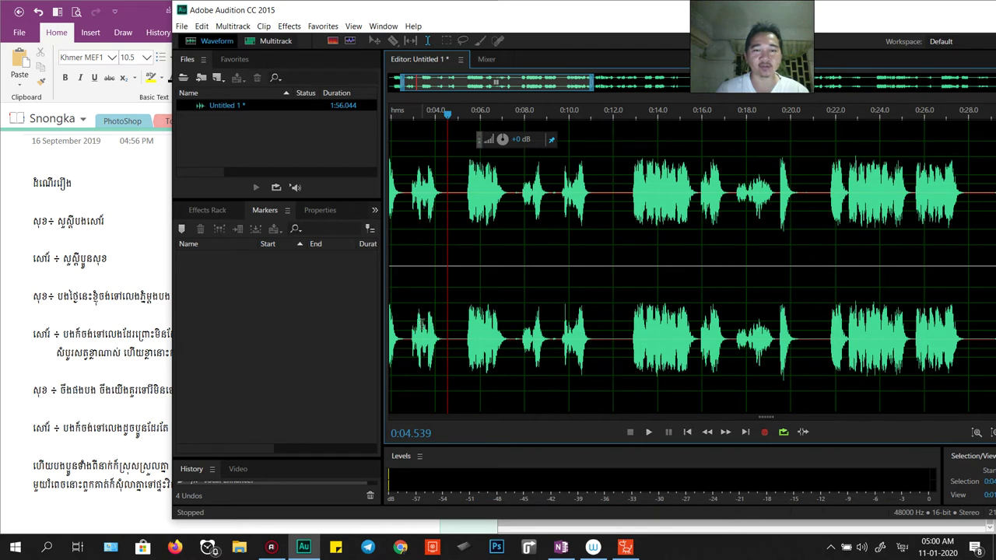
click(457, 344)
key(space)
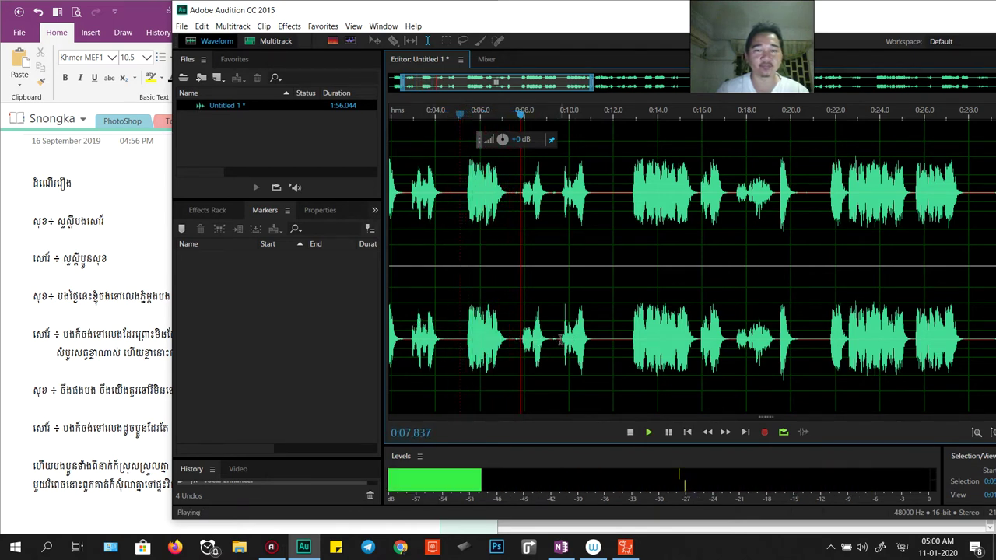
click(623, 335)
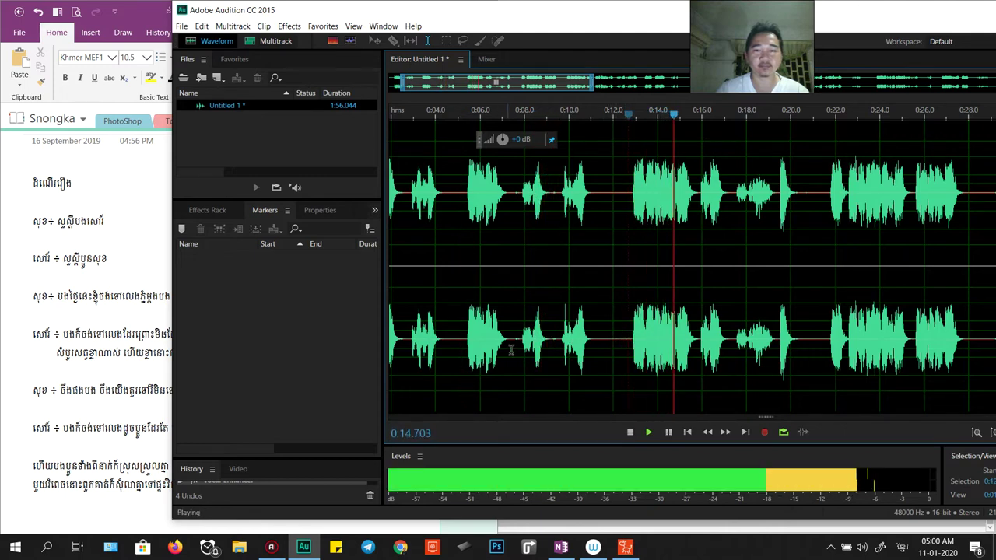
key(space)
key(space)
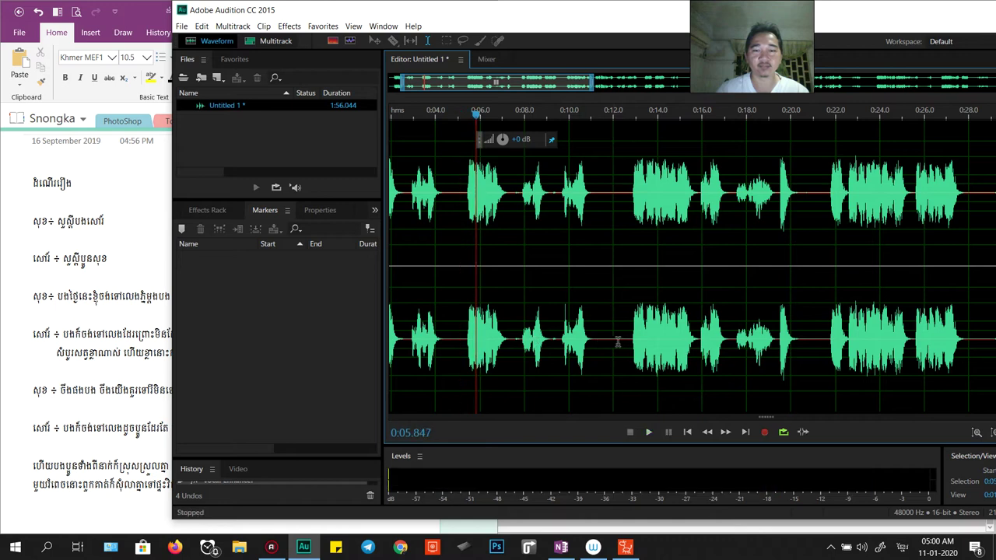
drag(611, 342, 458, 347)
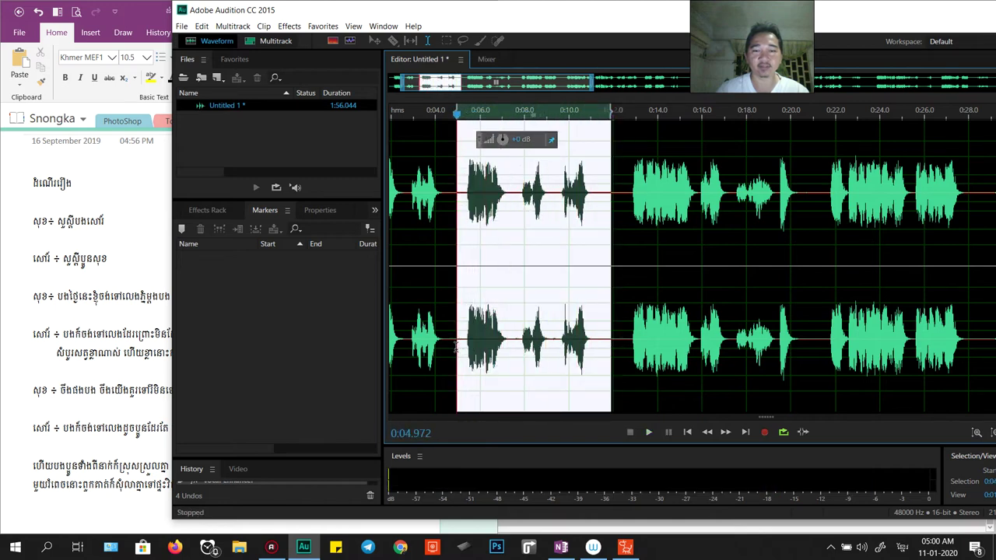
key(Delete)
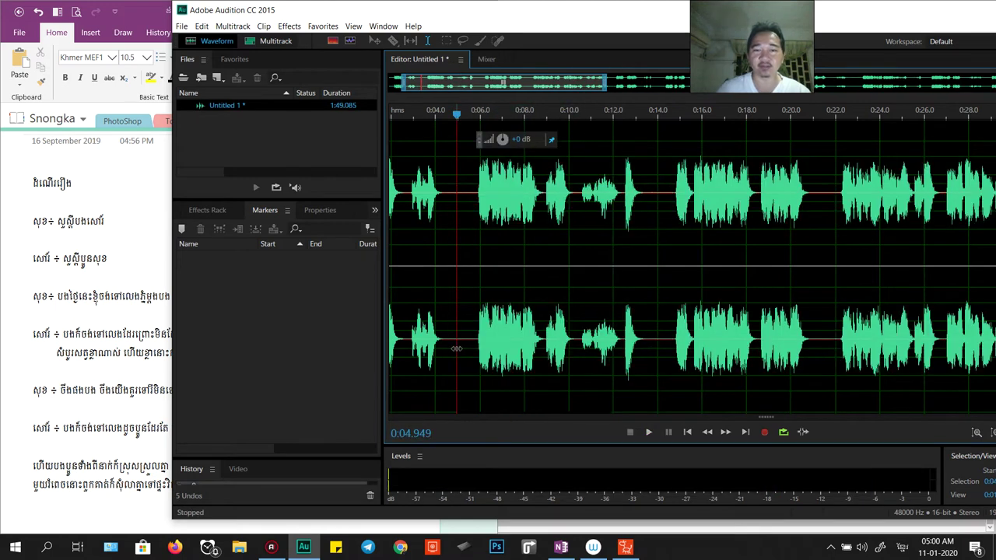
Delete about 0.5 seconds of silence at roughly 4.8 seconds and listen to the lines that follow.
drag(455, 342, 464, 349)
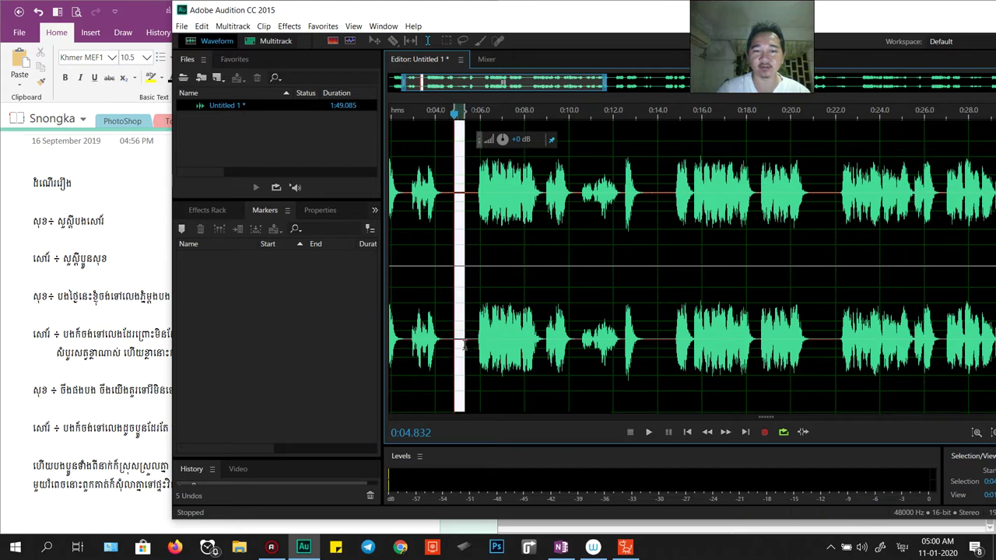
key(Delete)
key(space)
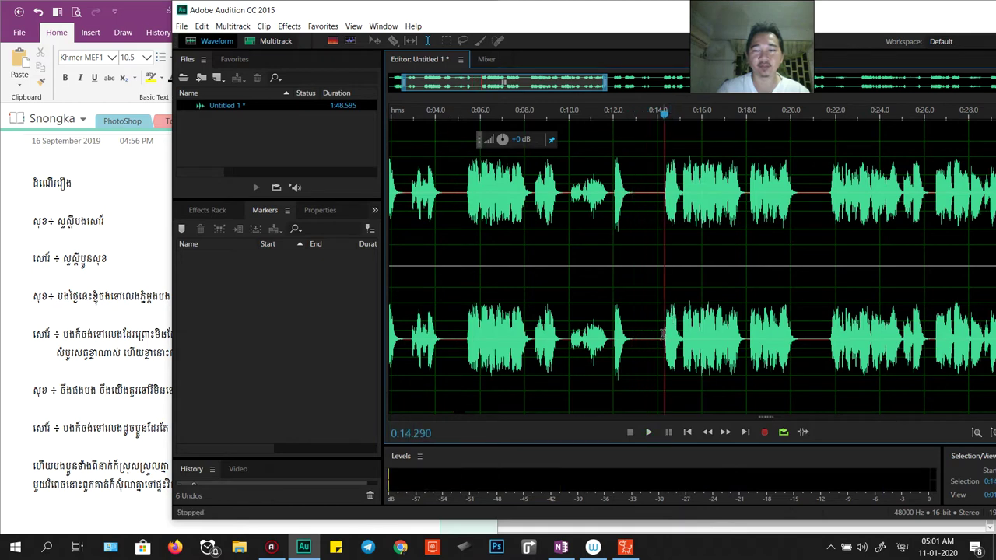
Delete the passage from about 4.9 to 14 seconds, shorten the remaining pause by about 0.3 seconds, and play from there.
drag(608, 234, 655, 234)
drag(602, 335, 453, 340)
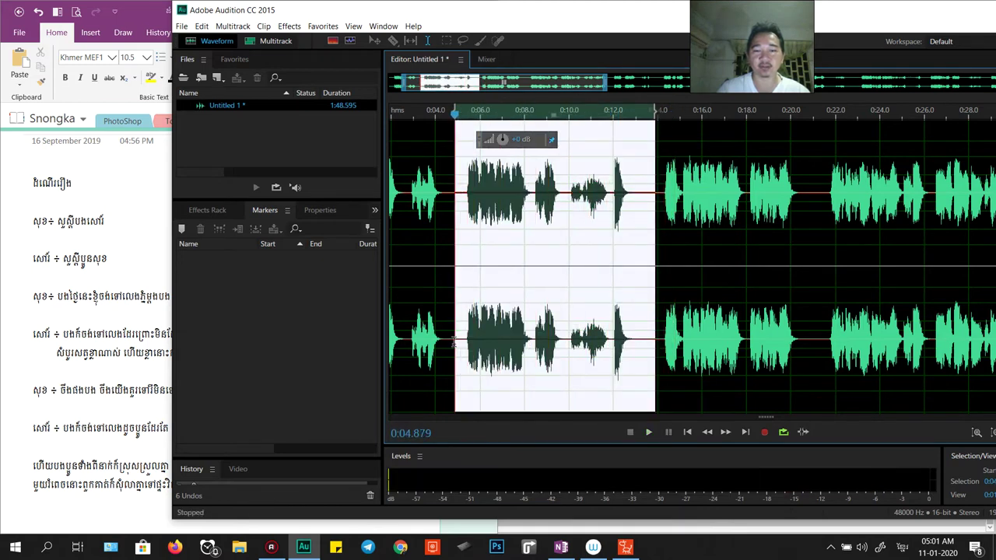
key(Delete)
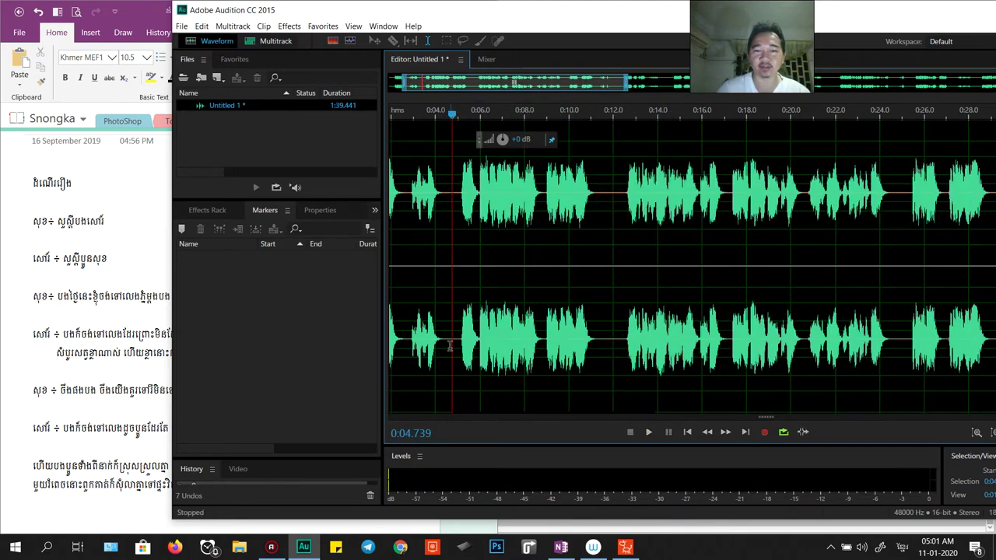
key(Delete)
key(space)
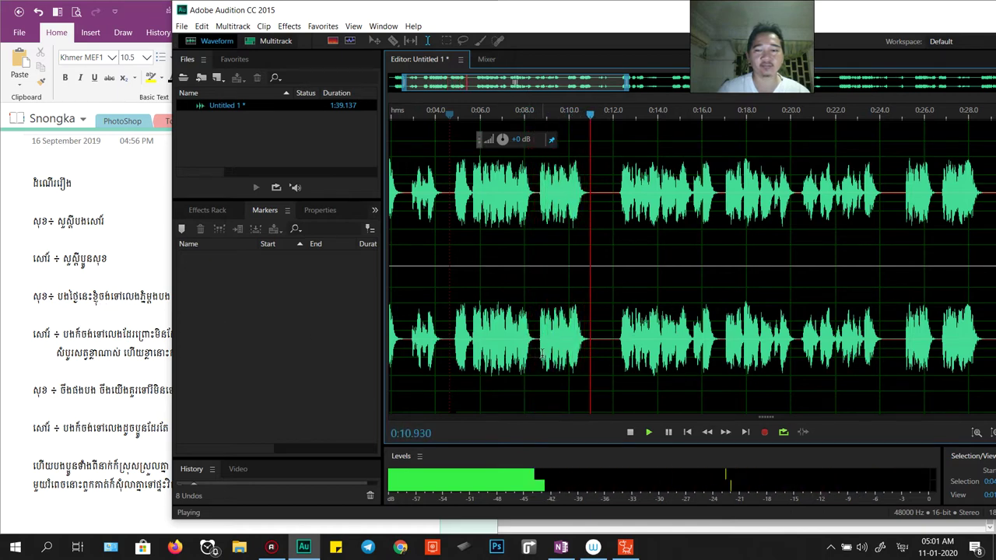
Delete about 0.6 seconds of silence at roughly 11.4 seconds and listen to the following lines up to about 20 seconds.
drag(599, 349, 606, 344)
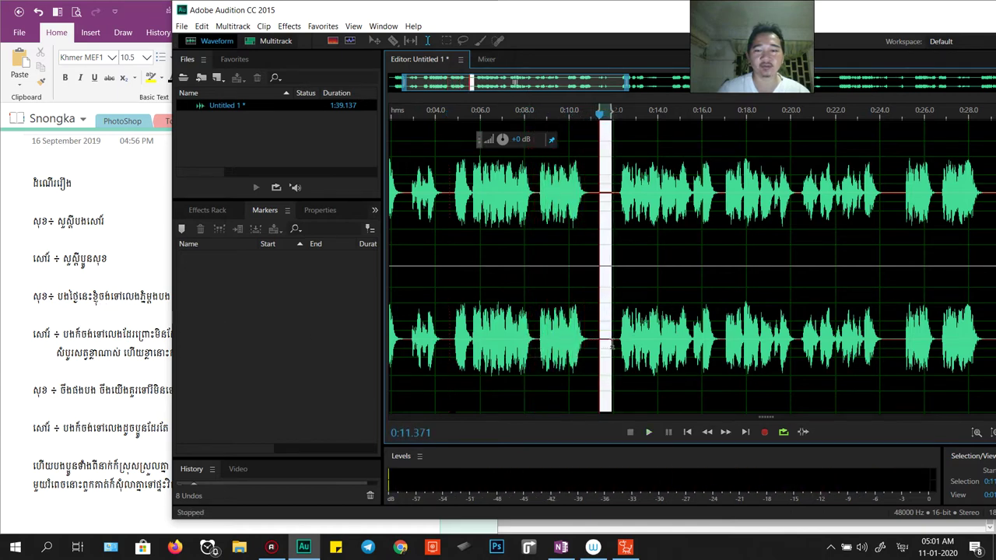
key(Delete)
key(space)
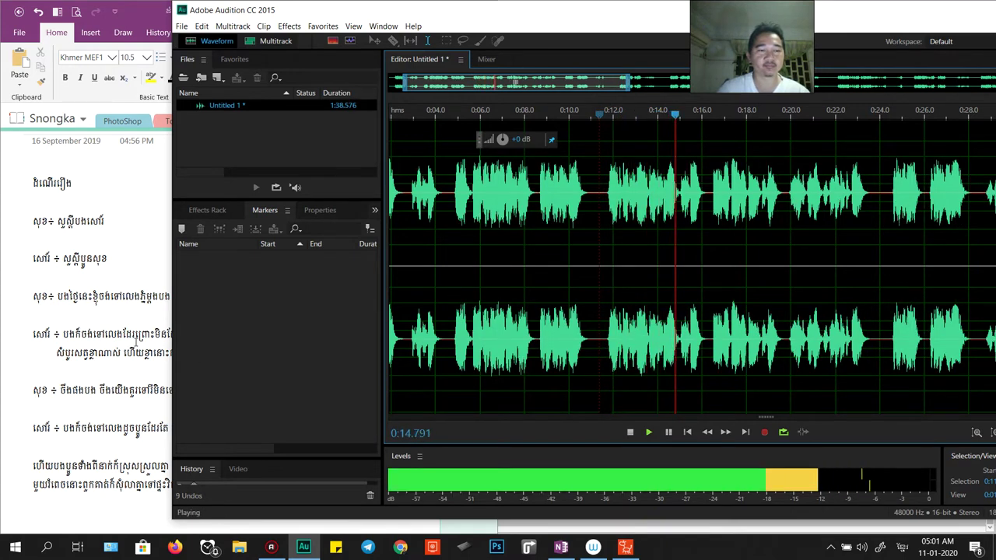
scroll(722, 327, down, 3)
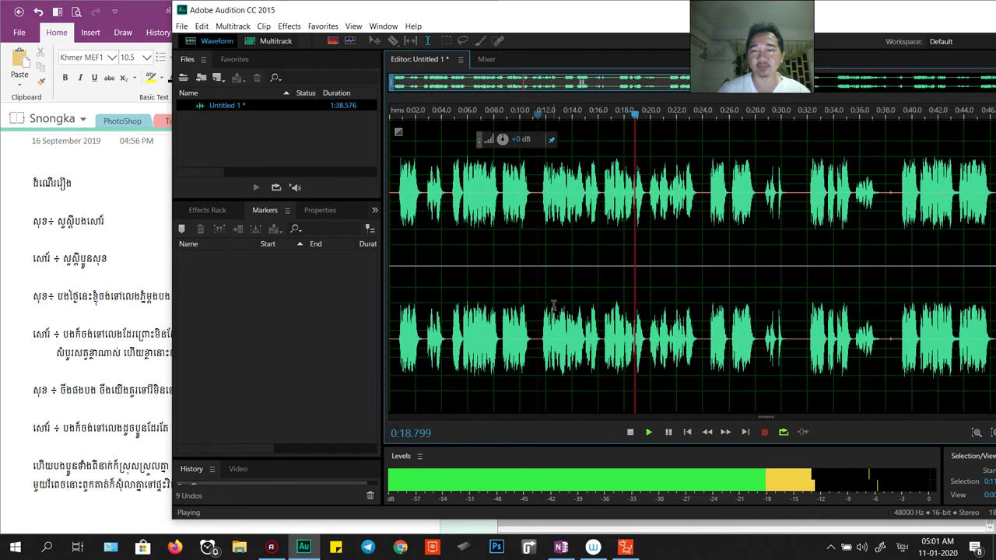
key(space)
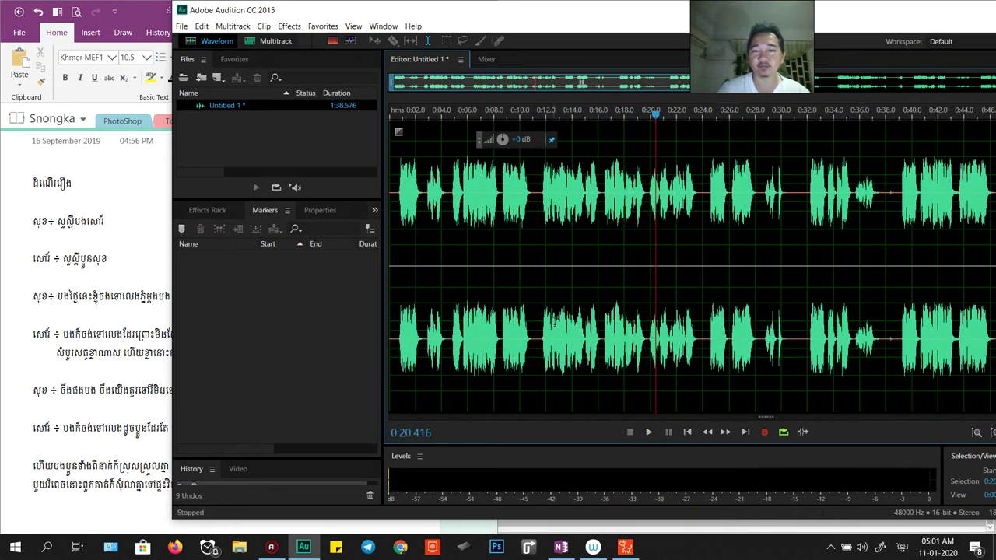
Listen on to about 39 seconds and delete the passage from about 24.2 to 38.7 seconds.
scroll(585, 311, up, 3)
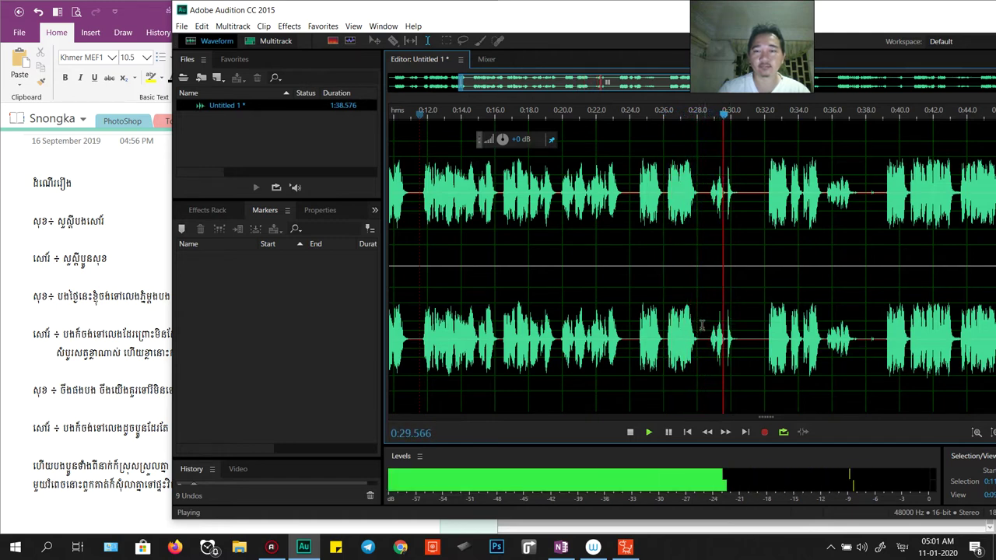
key(space)
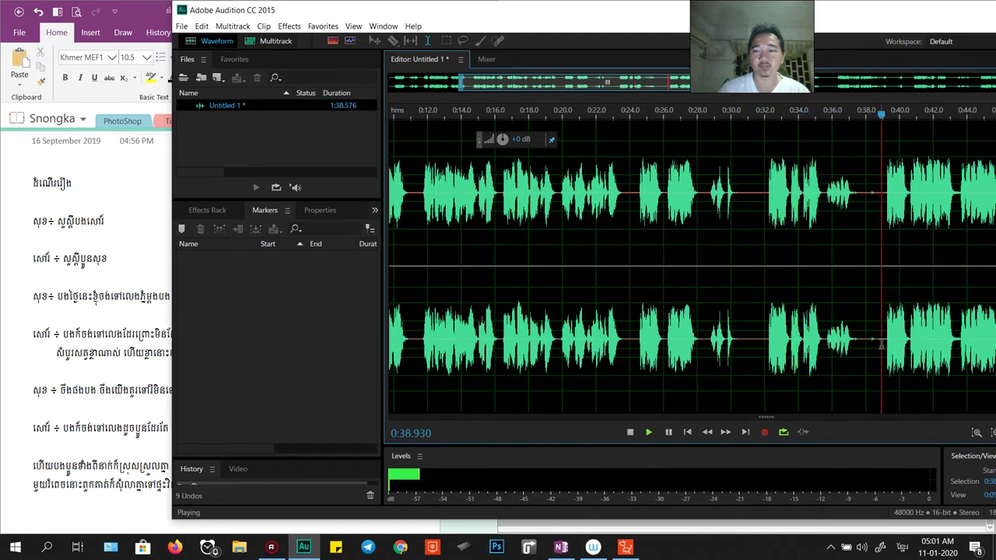
click(876, 343)
key(space)
drag(877, 342, 635, 351)
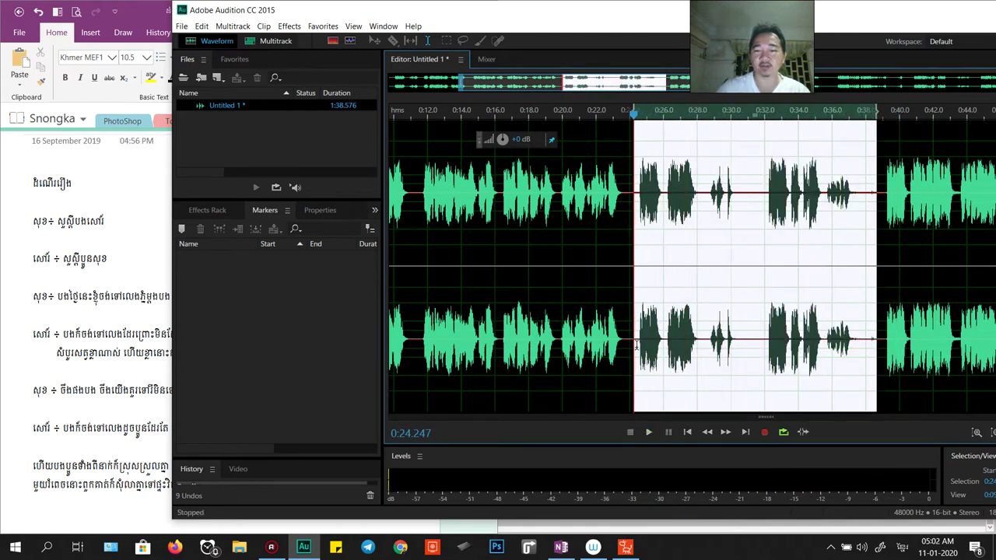
key(Delete)
Delete about 0.4 seconds of silence at roughly 24.1 seconds and listen to the joined lines.
key(space)
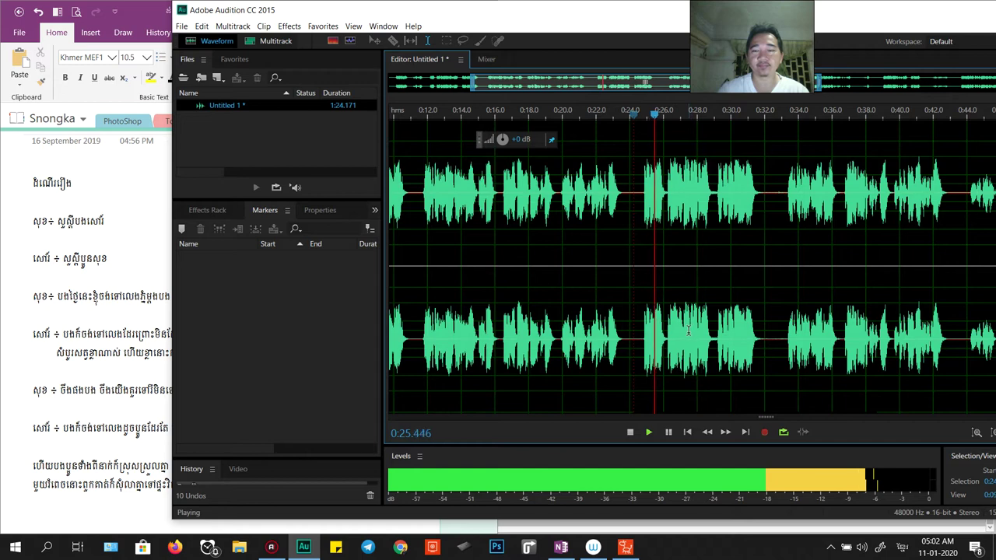
key(space)
drag(633, 345, 635, 347)
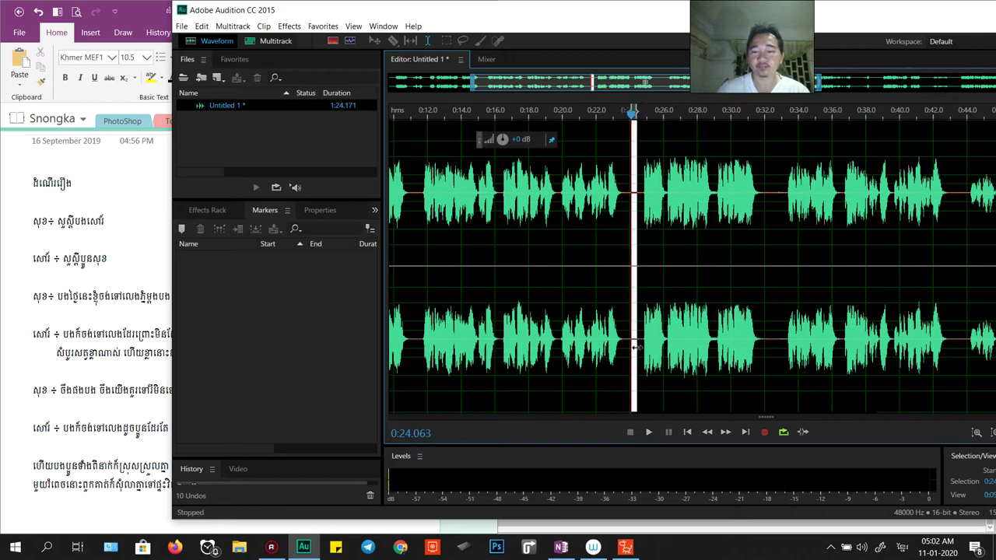
key(Delete)
key(space)
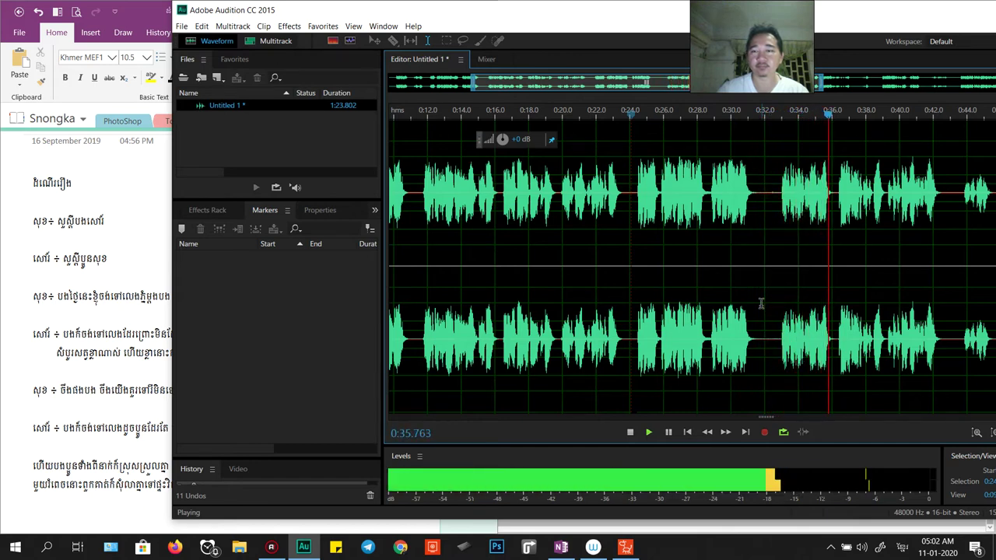
Delete about 0.4 seconds of silence at roughly 32.2 seconds and play on from the cut.
key(space)
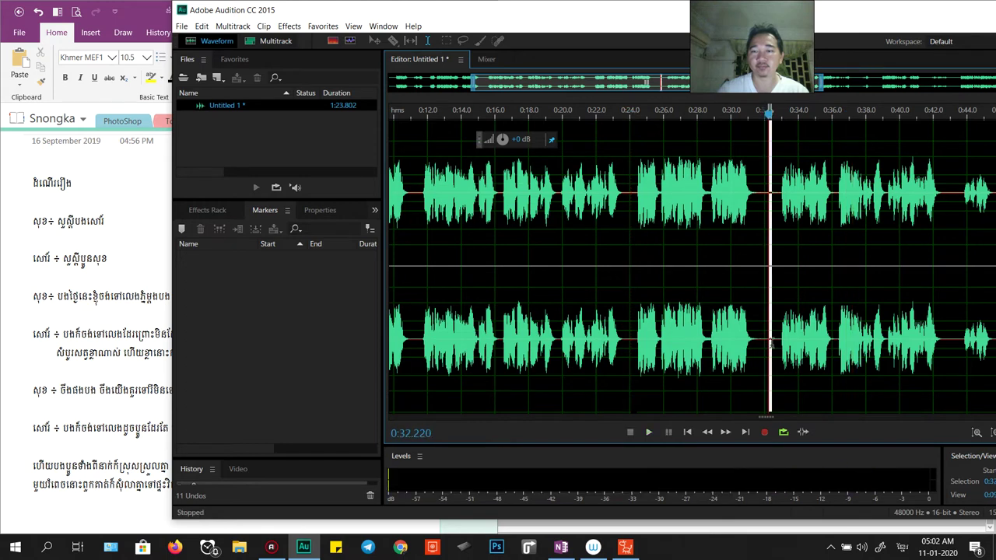
key(Delete)
key(space)
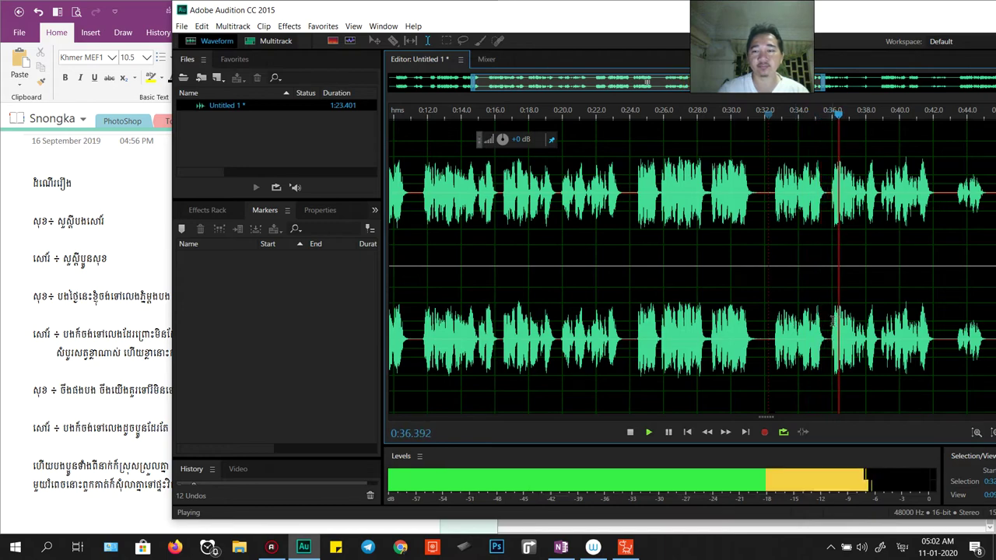
Listen on past 44 seconds and delete the short take from about 43.1 to 46.9 seconds.
scroll(836, 342, up, 3)
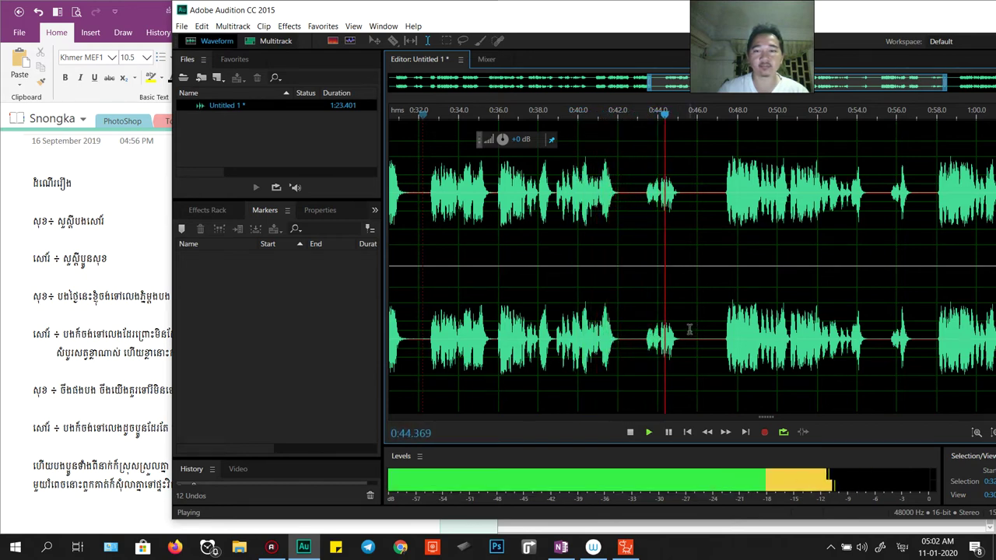
scroll(686, 332, down, 2)
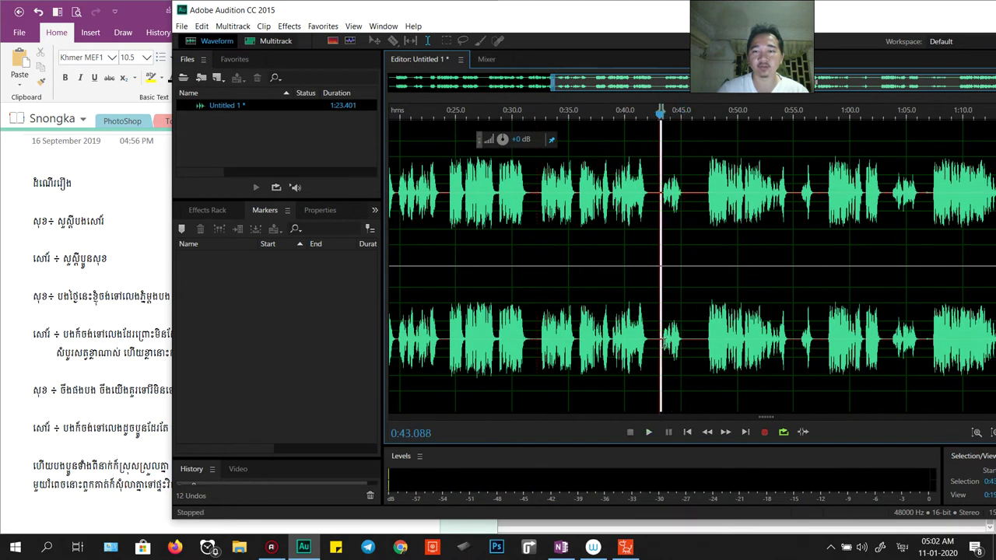
drag(659, 346, 698, 346)
key(Delete)
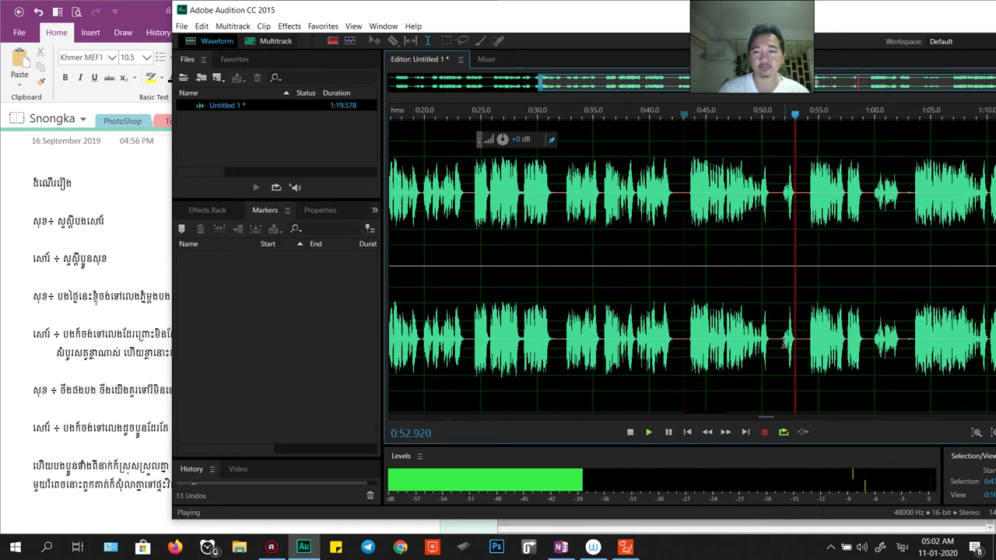
Delete the unwanted takes from about 43 seconds to 1 minute 2.7 seconds.
scroll(786, 343, down, 1)
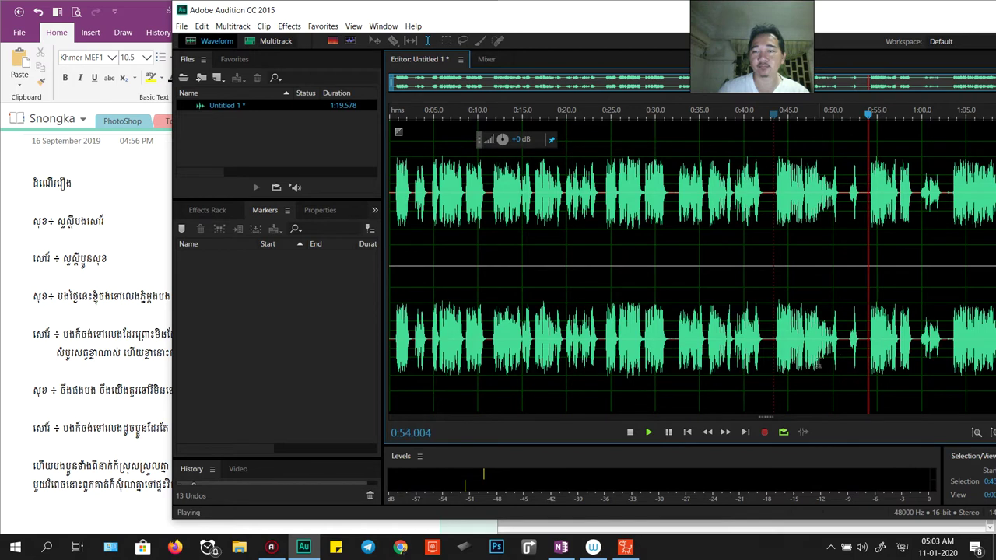
drag(770, 350, 950, 358)
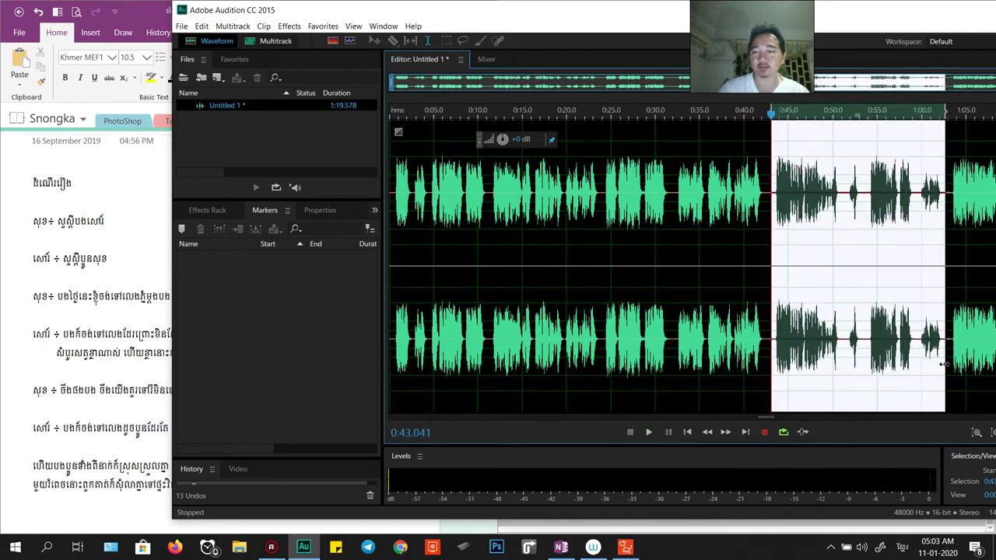
key(Delete)
Delete about 1.2 seconds of silence at roughly 42.4 seconds and listen on from the cut.
scroll(872, 335, up, 5)
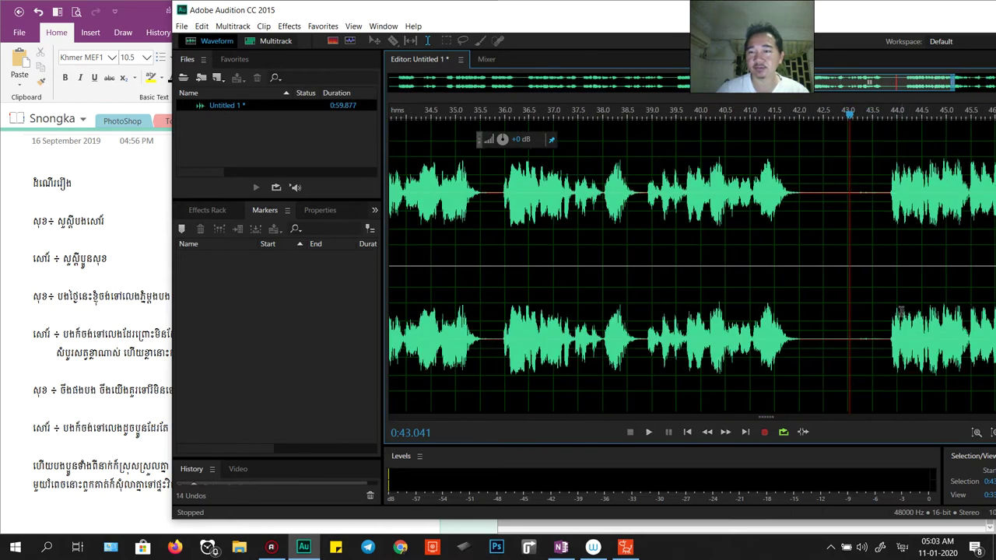
drag(740, 352, 873, 360)
key(space)
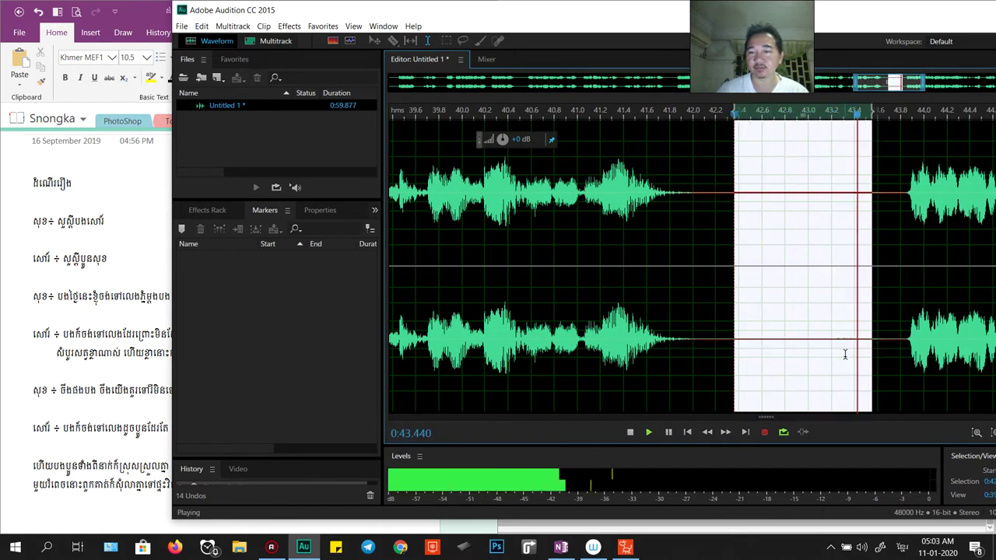
key(space)
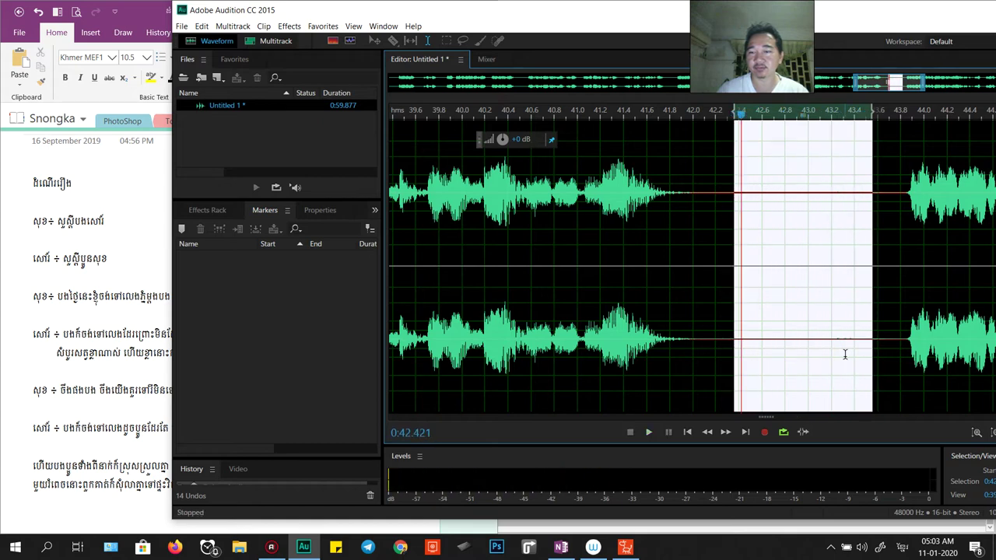
key(Delete)
key(space)
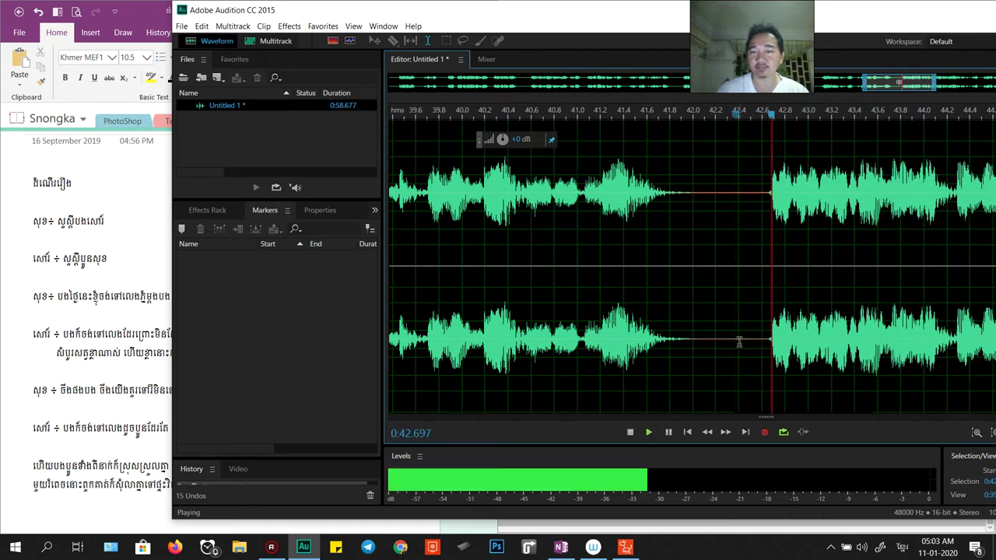
scroll(740, 342, down, 5)
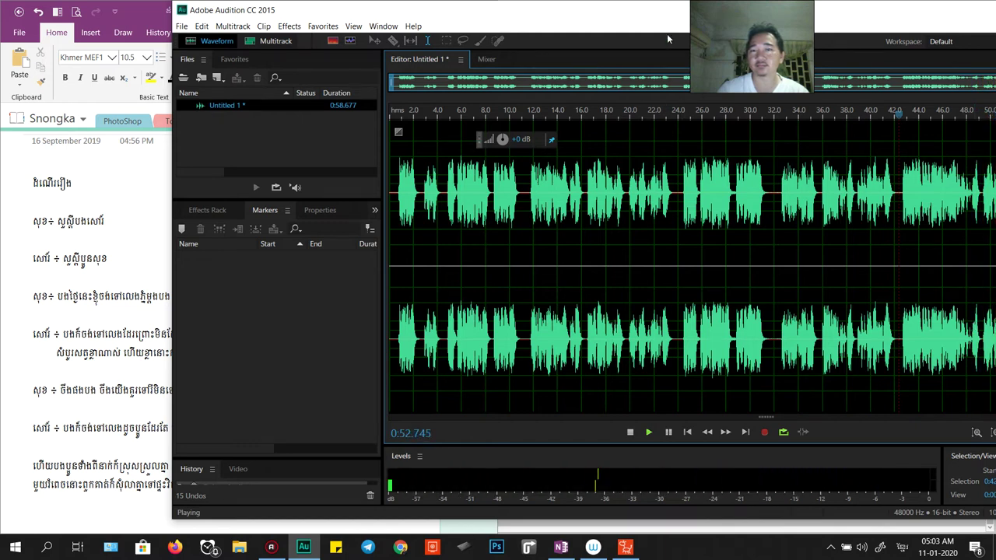
Bring the whole editor window into view and delete about 0.19 seconds of silence at roughly 56.8 seconds.
drag(655, 19, 488, 17)
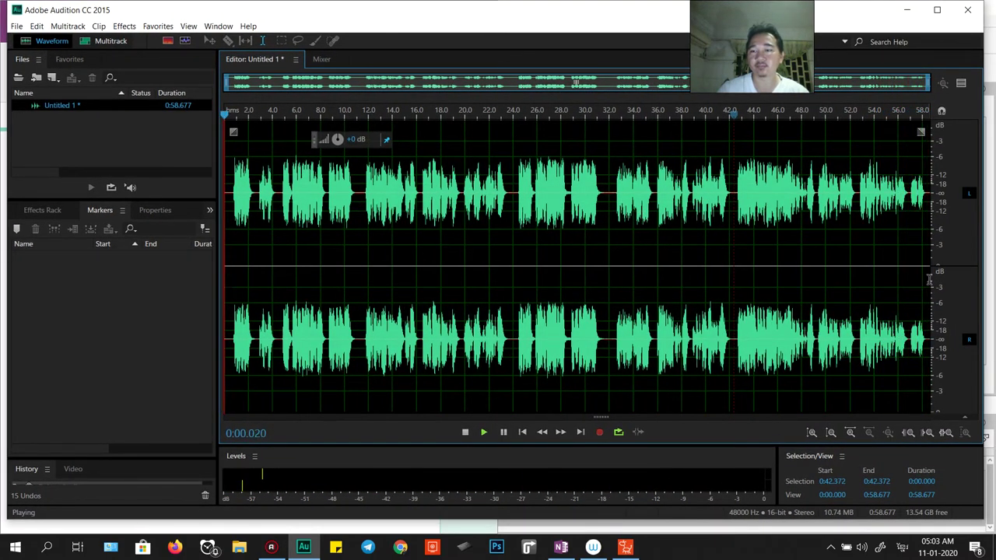
click(911, 350)
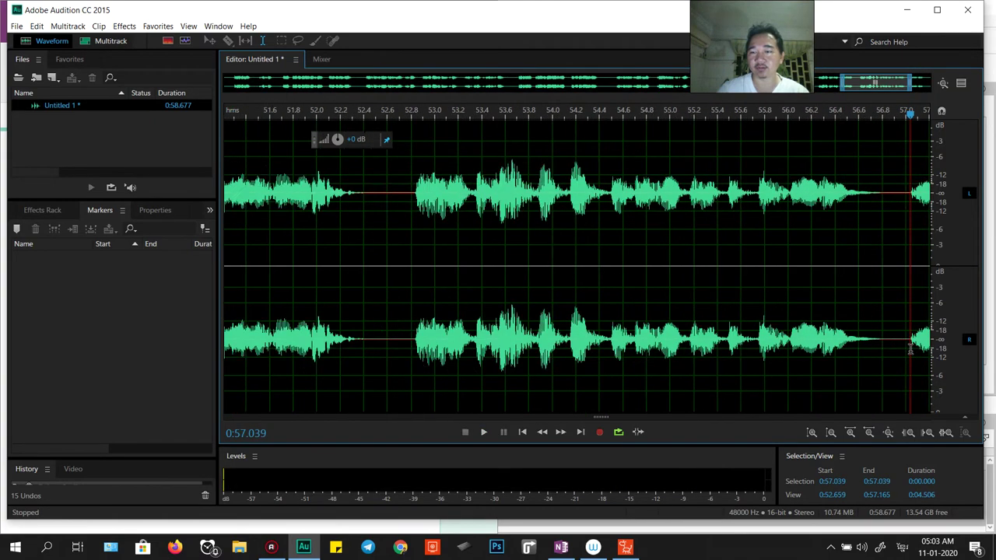
scroll(910, 351, up, 5)
drag(875, 348, 899, 349)
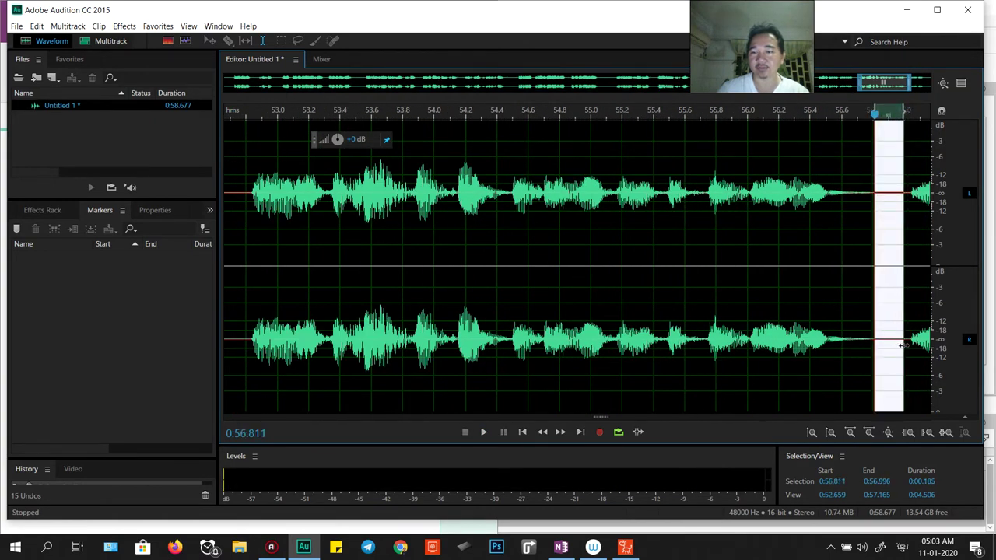
key(Delete)
click(778, 356)
key(space)
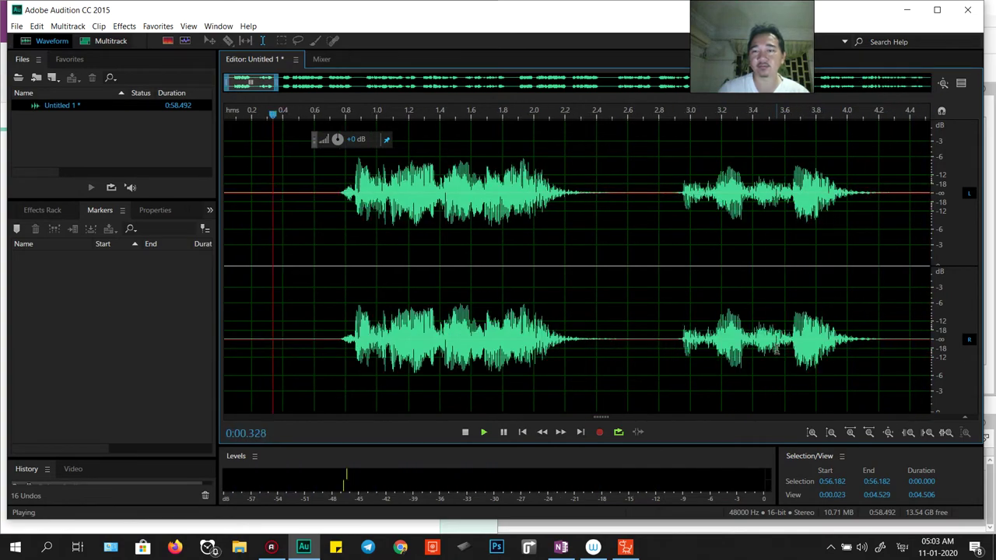
key(space)
scroll(584, 309, down, 10)
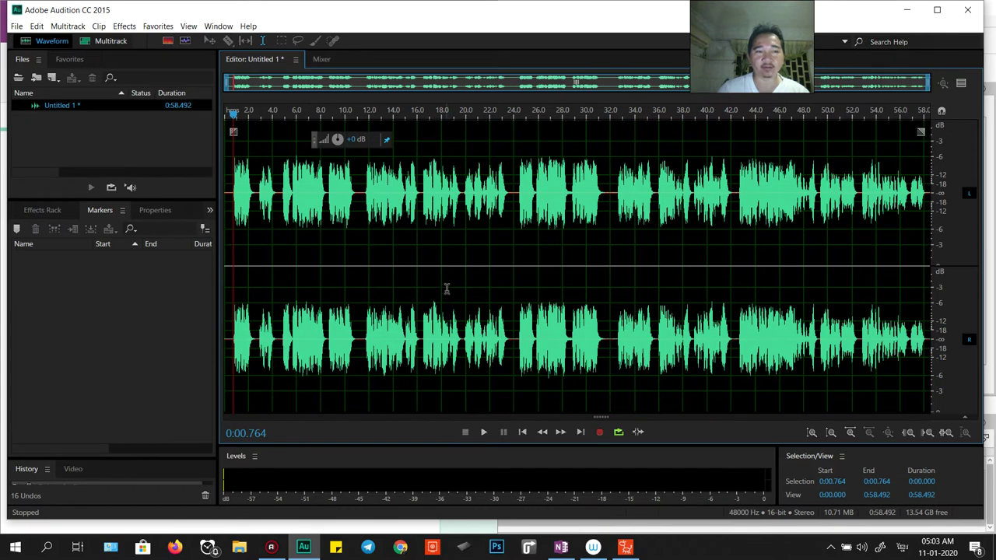
Save the edited recording as OriginalFile in Wave PCM format in D:\CrazyTalk\Learn\Vichet 5.
key(ctrl+s)
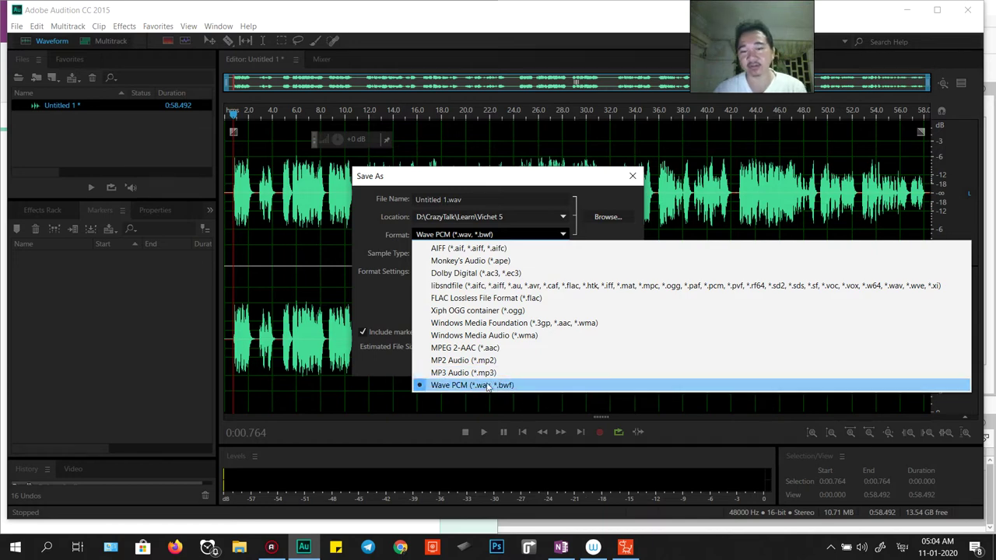
click(404, 323)
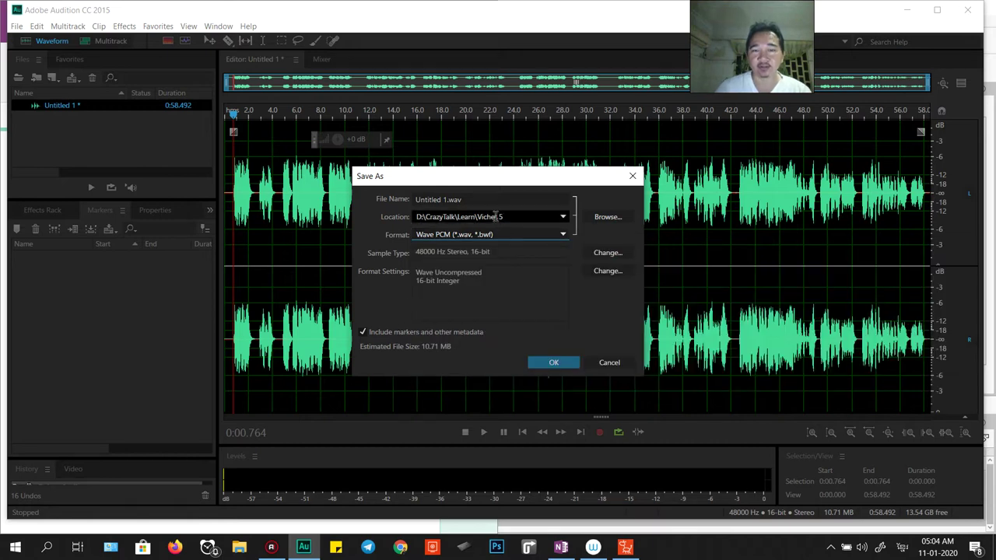
drag(487, 196, 410, 198)
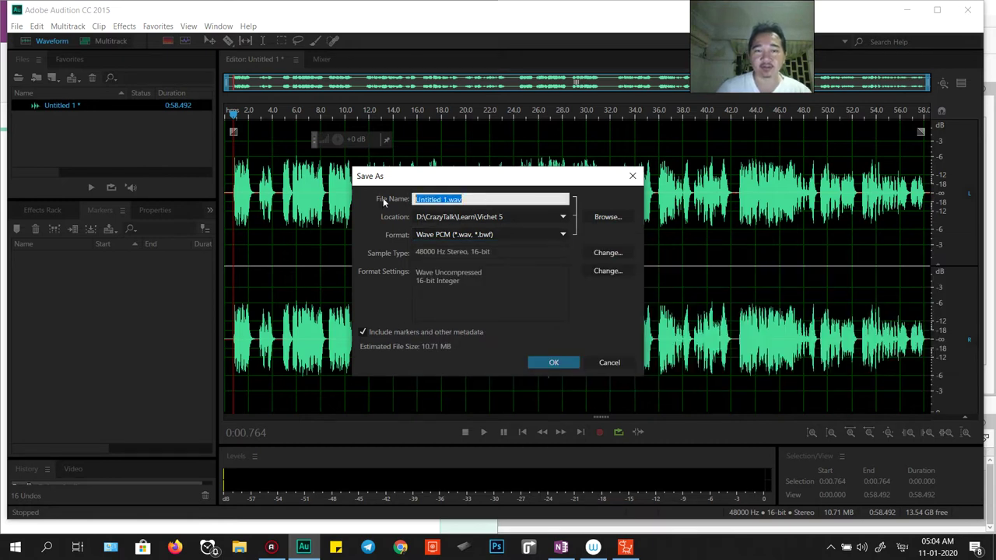
text(a)
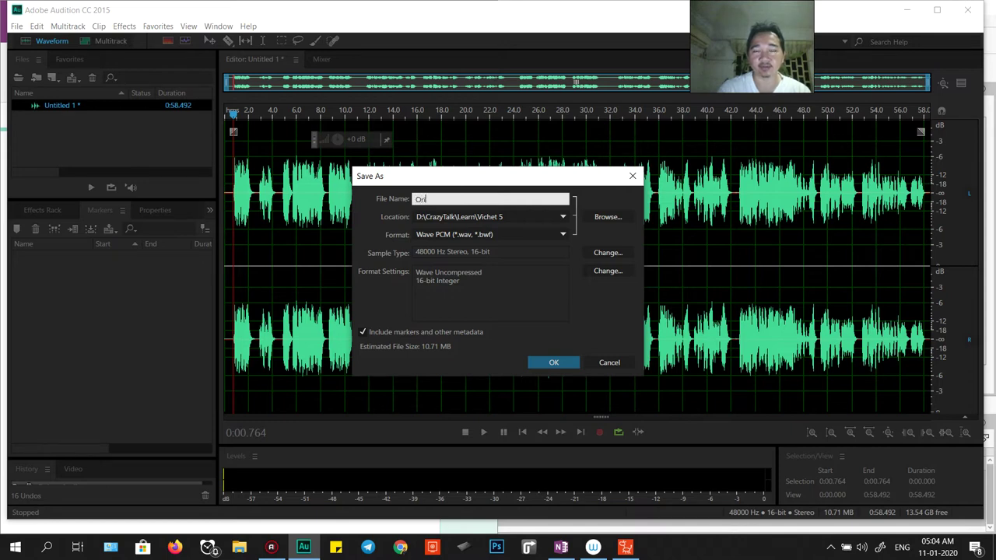
text(riginalFile)
key(Return)
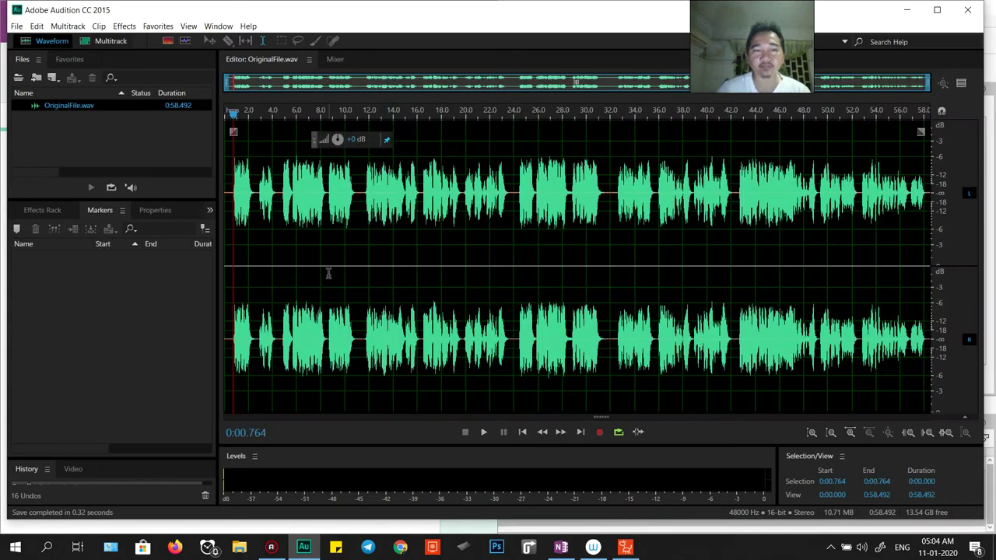
Play the opening line, cut everything after about 2.8 seconds out of OriginalFile.wav, and save the file.
click(228, 330)
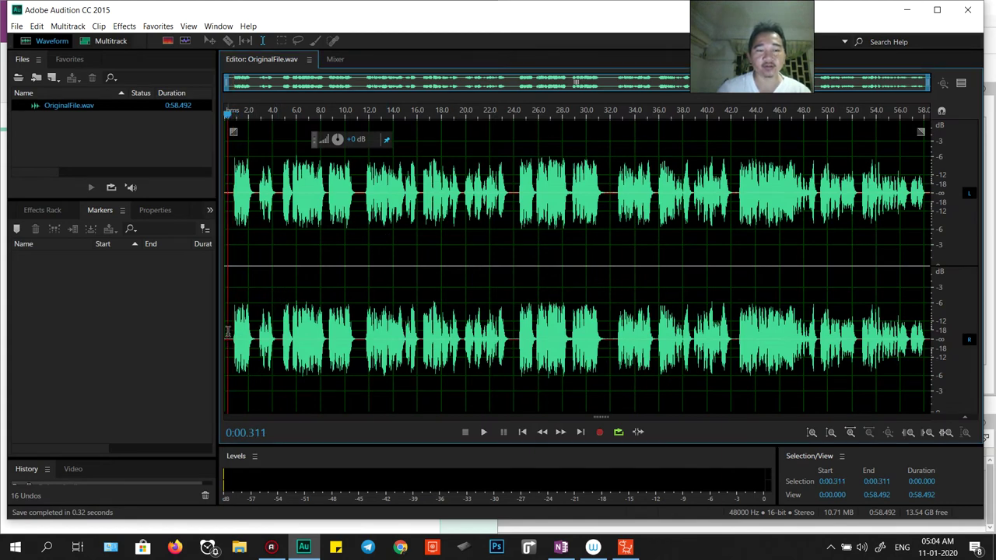
scroll(229, 331, up, 1)
key(alt+Tab)
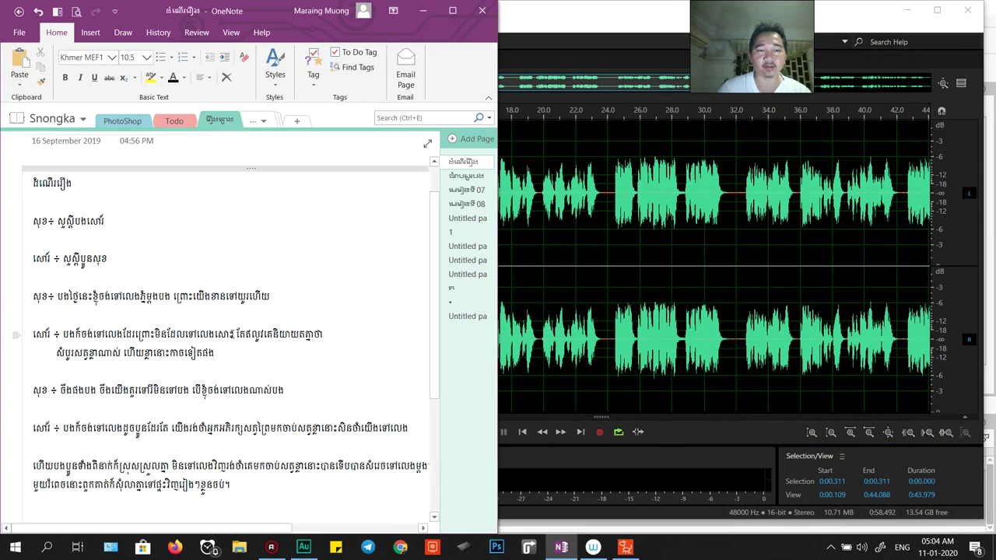
key(alt+Tab)
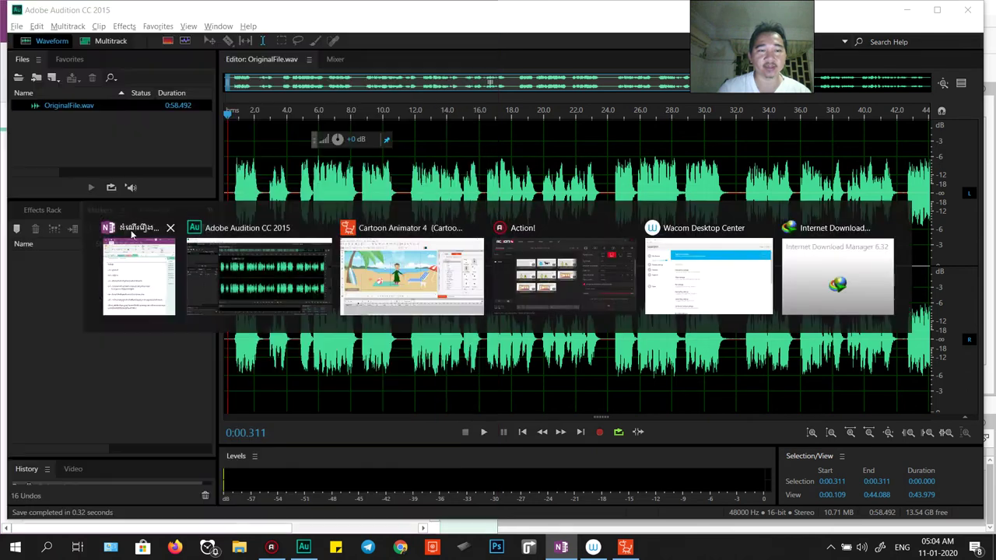
key(space)
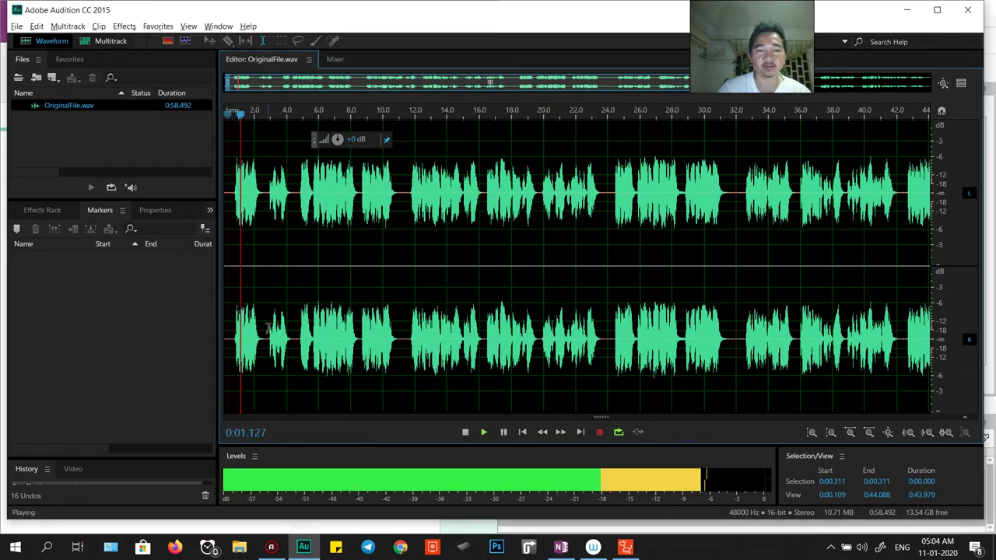
drag(267, 348, 931, 346)
key(ctrl+x)
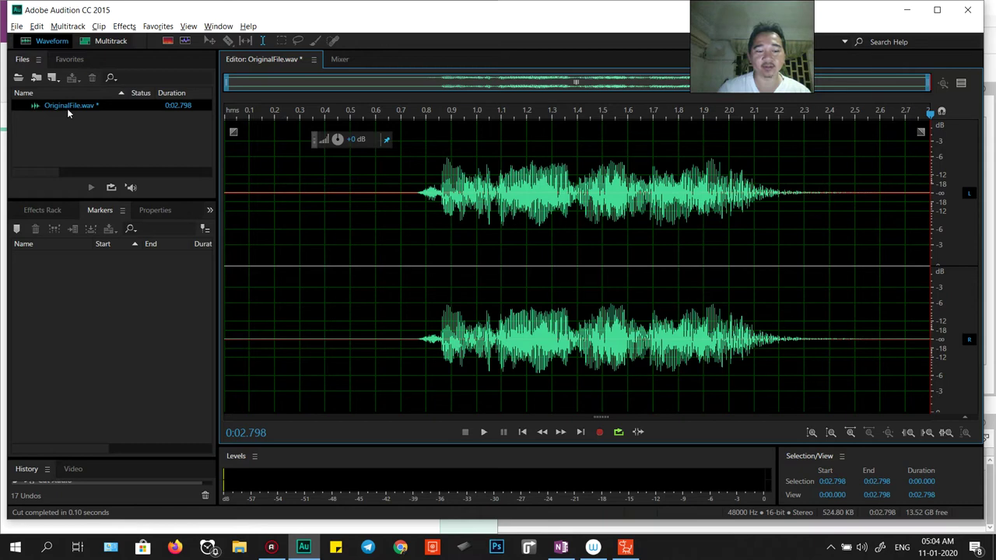
key(ctrl+s)
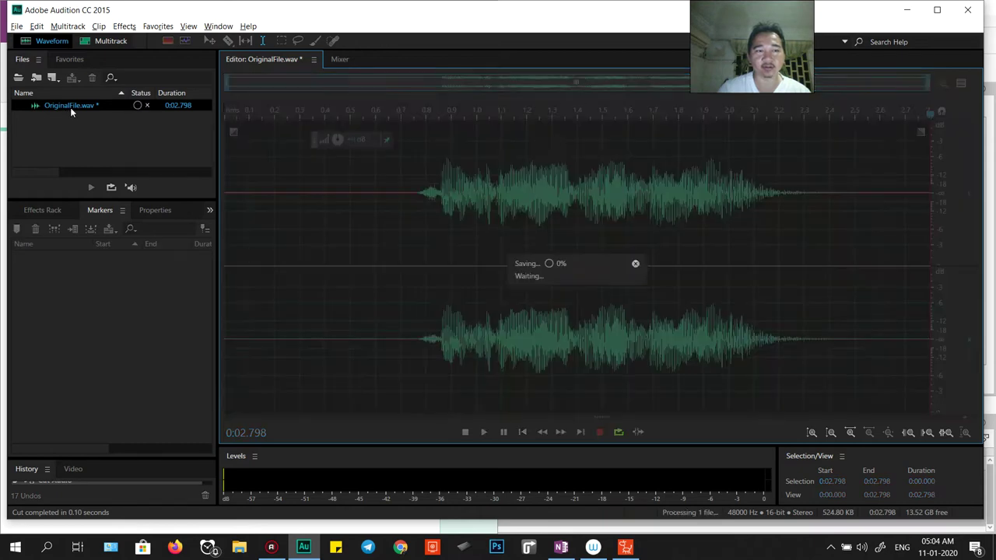
right_click(70, 107)
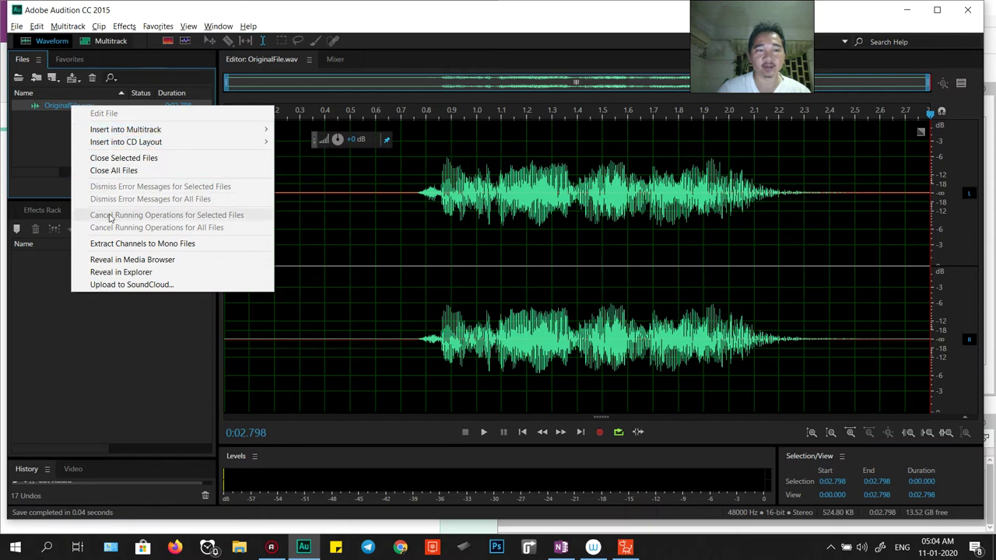
click(53, 125)
right_click(63, 106)
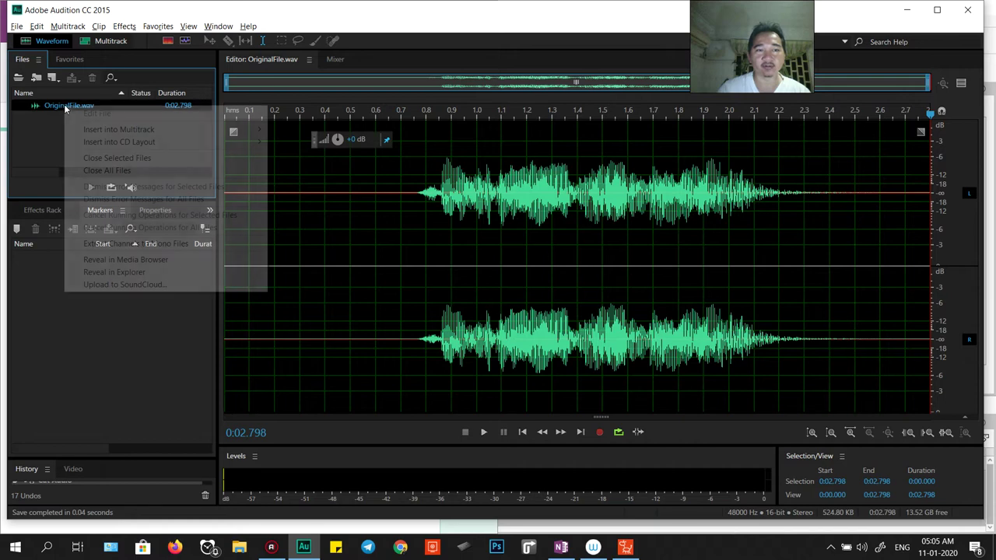
key(Escape)
right_click(63, 107)
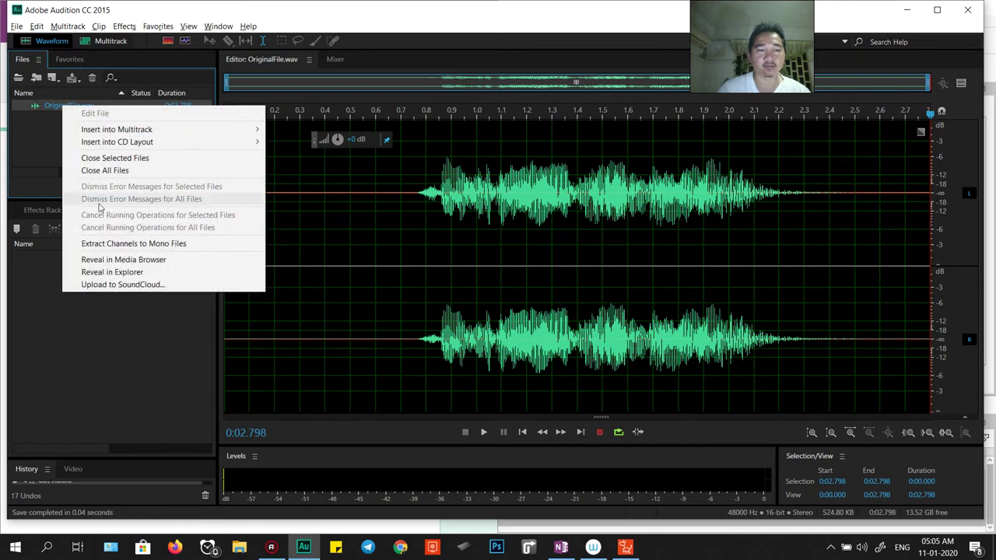
click(43, 130)
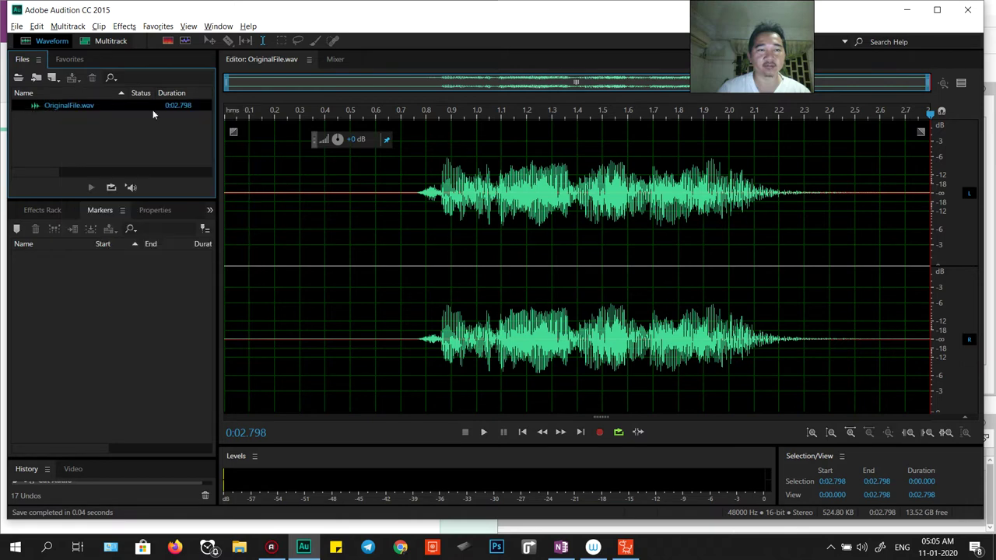
right_click(109, 108)
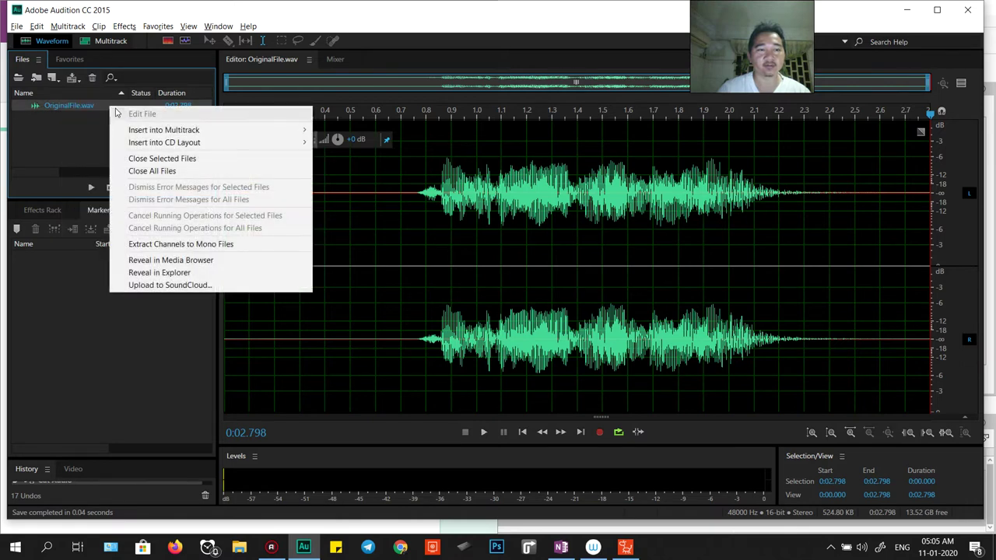
mouse_move(136, 134)
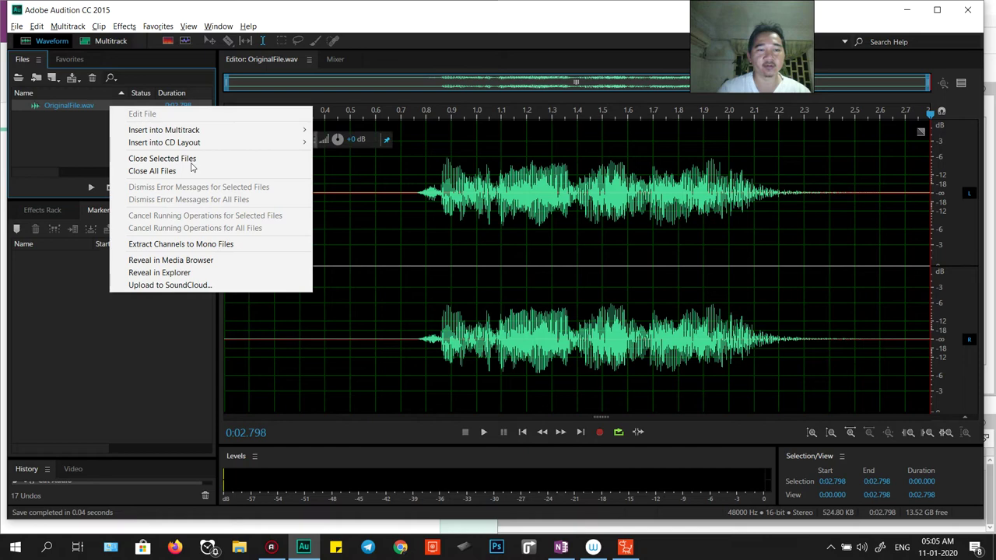
Create a new audio file named Sao at 48000 Hz, stereo, 16 bits.
click(54, 80)
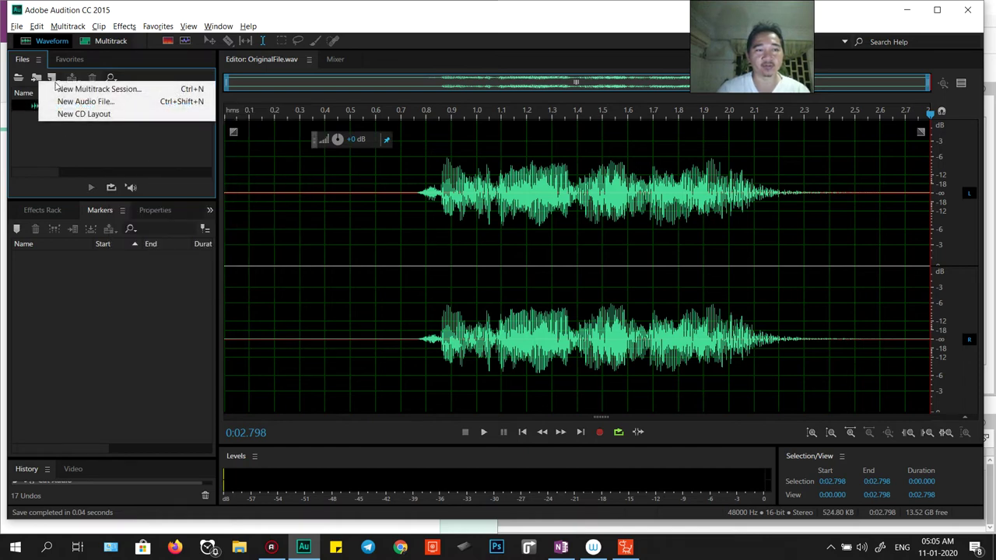
click(74, 102)
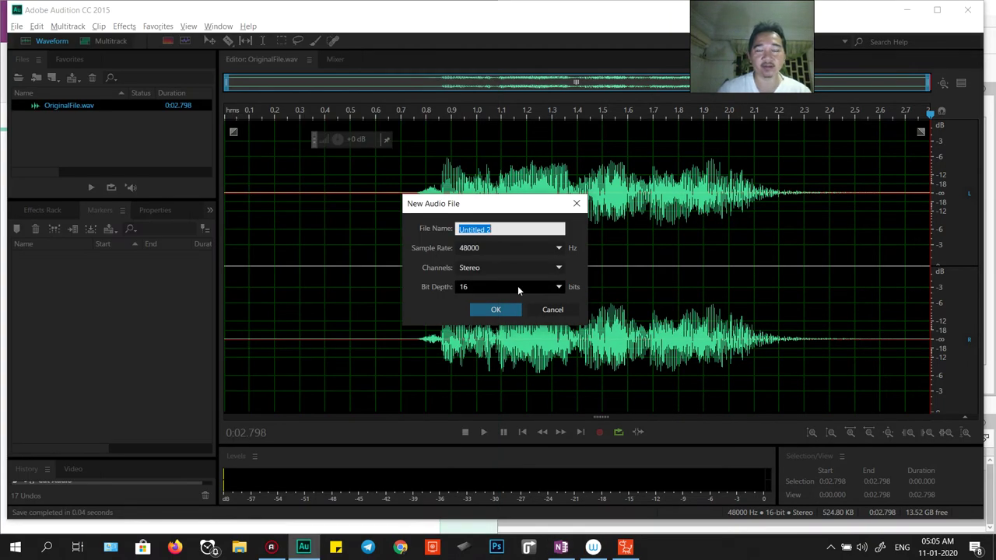
text(Sao)
key(Return)
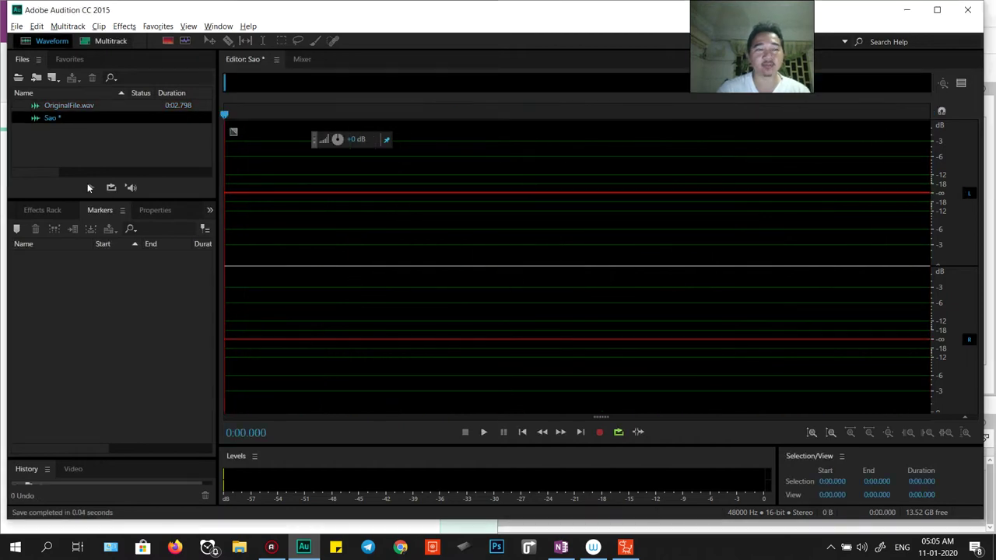
right_click(67, 106)
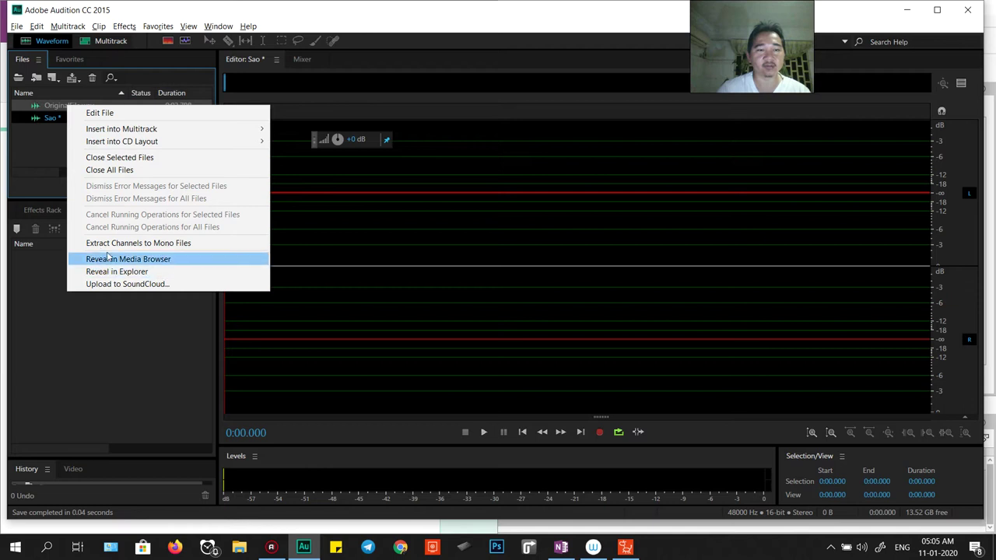
click(32, 158)
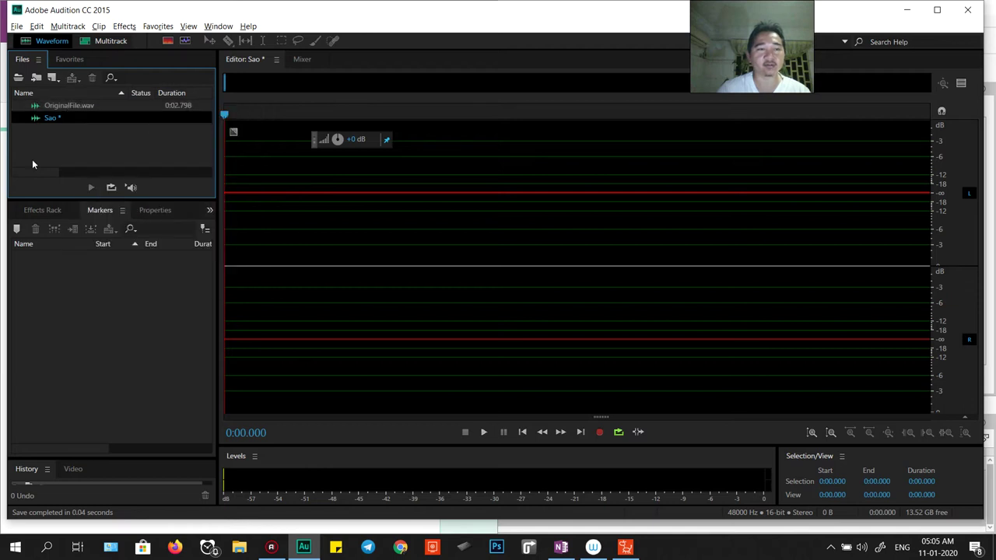
right_click(70, 105)
key(Escape)
right_click(67, 107)
View the trimmed OriginalFile.wav and paste the narration cut from it into the Sao file.
click(75, 109)
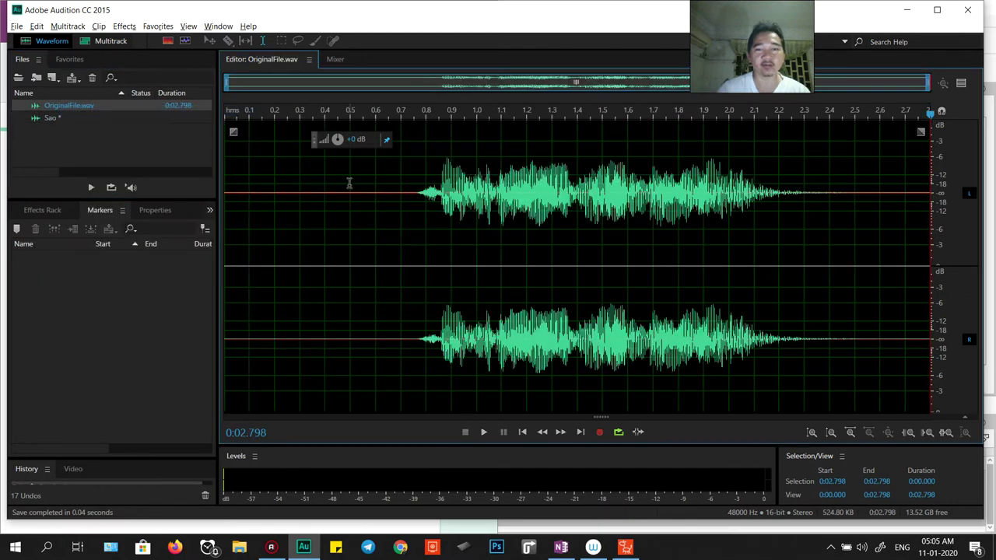
right_click(62, 107)
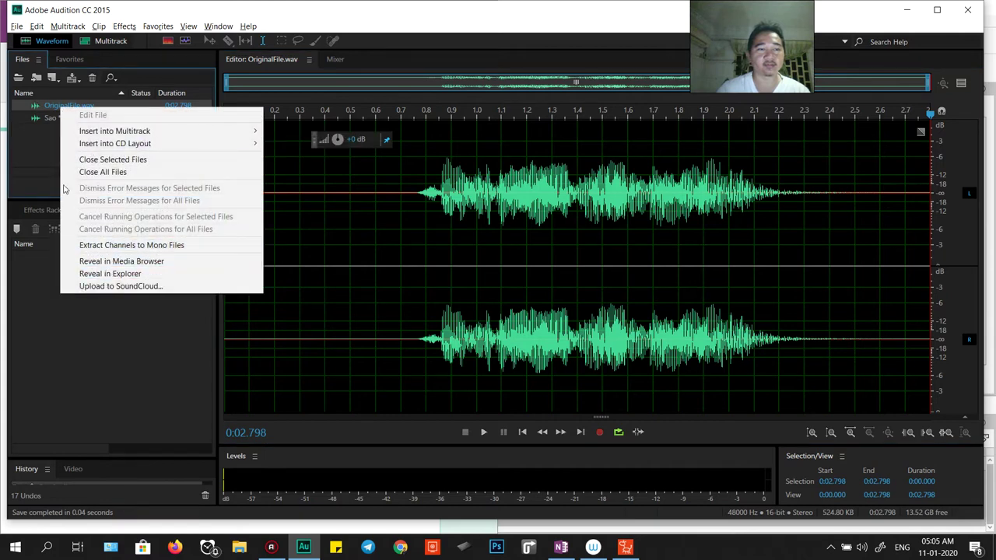
click(45, 147)
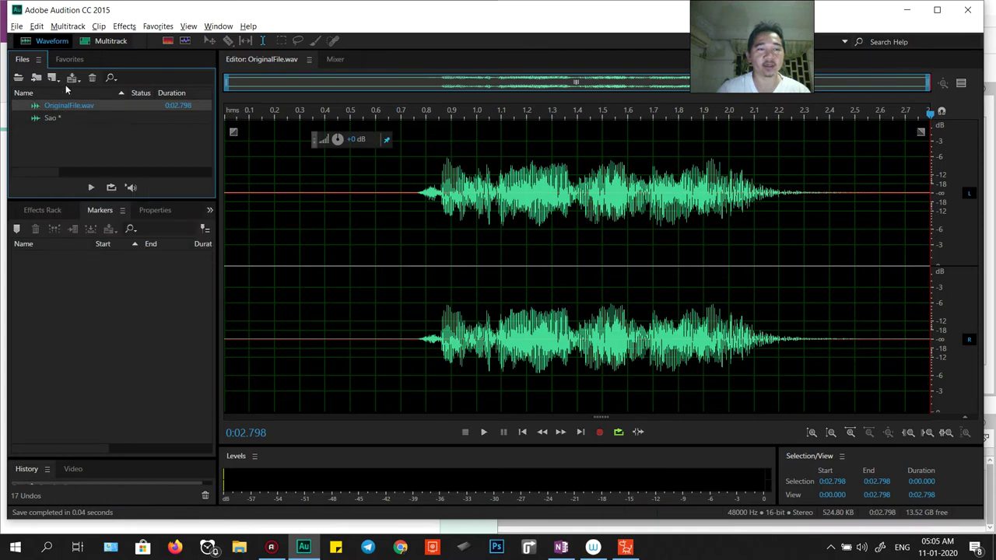
click(306, 208)
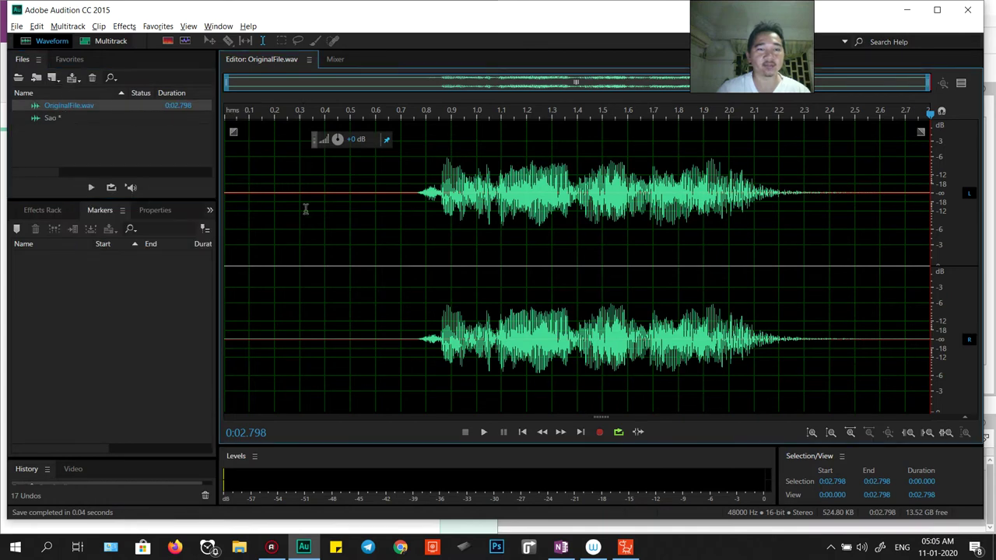
double_click(51, 117)
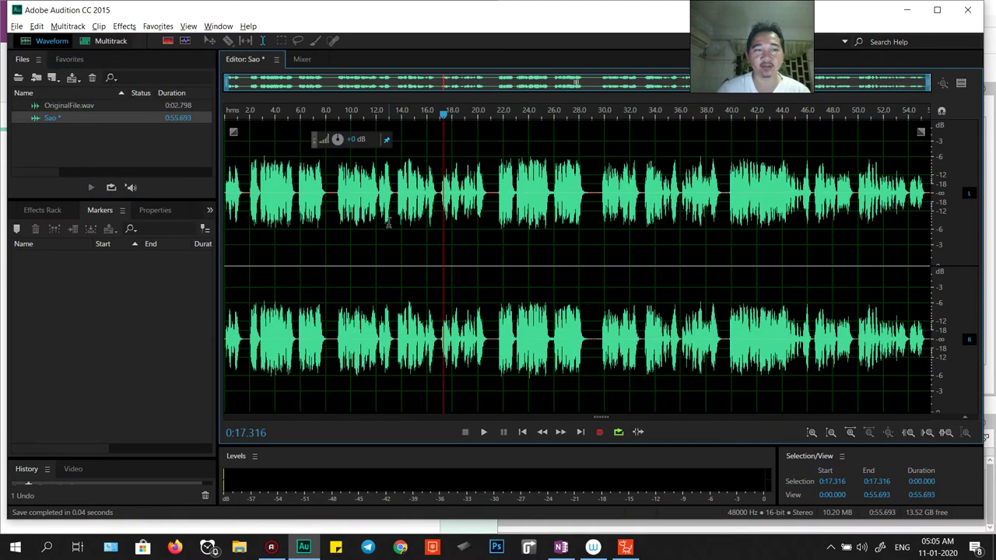
Check the script in OneNote and create a new audio file named SOK01 at 48000 Hz, stereo, 16 bits.
click(52, 78)
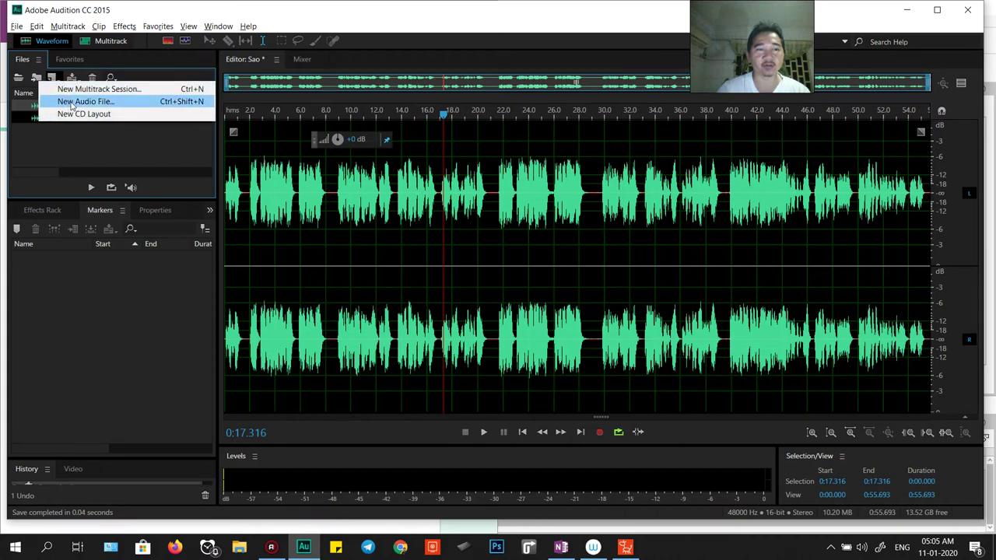
click(71, 103)
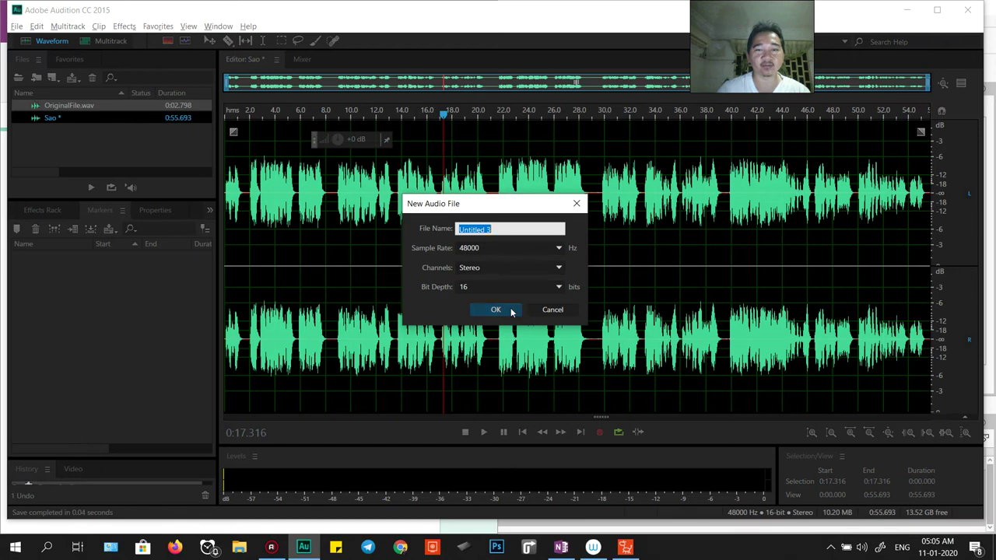
key(alt+Tab)
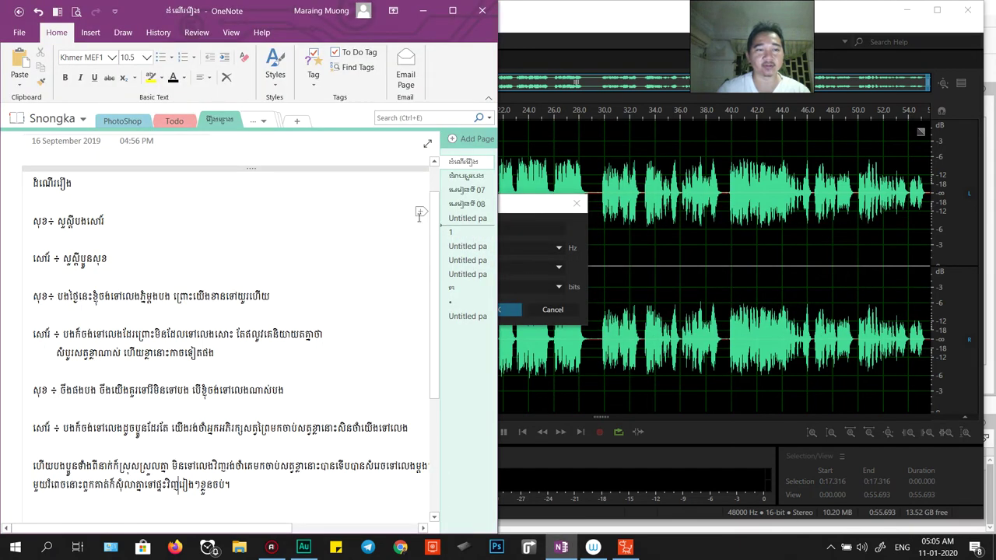
key(alt+Tab)
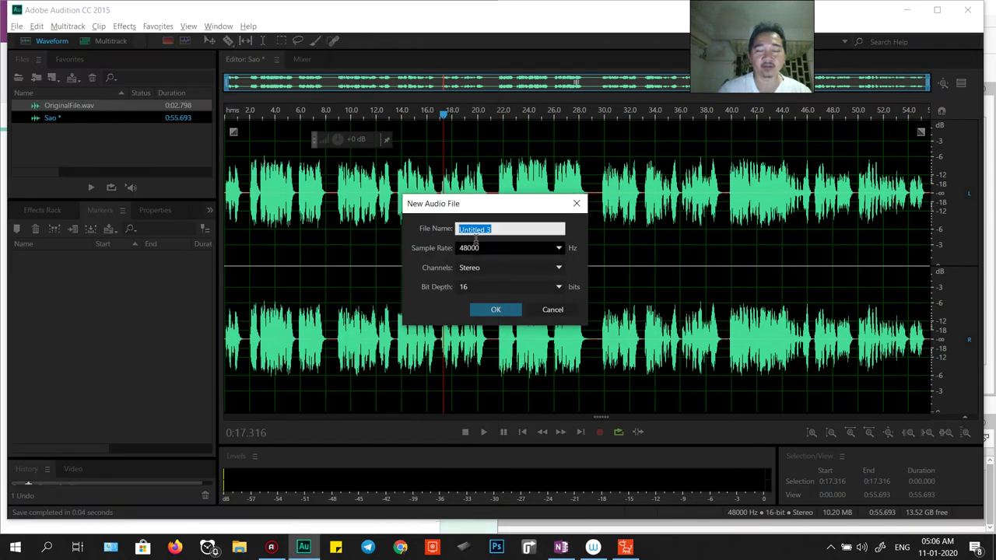
text(soK01)
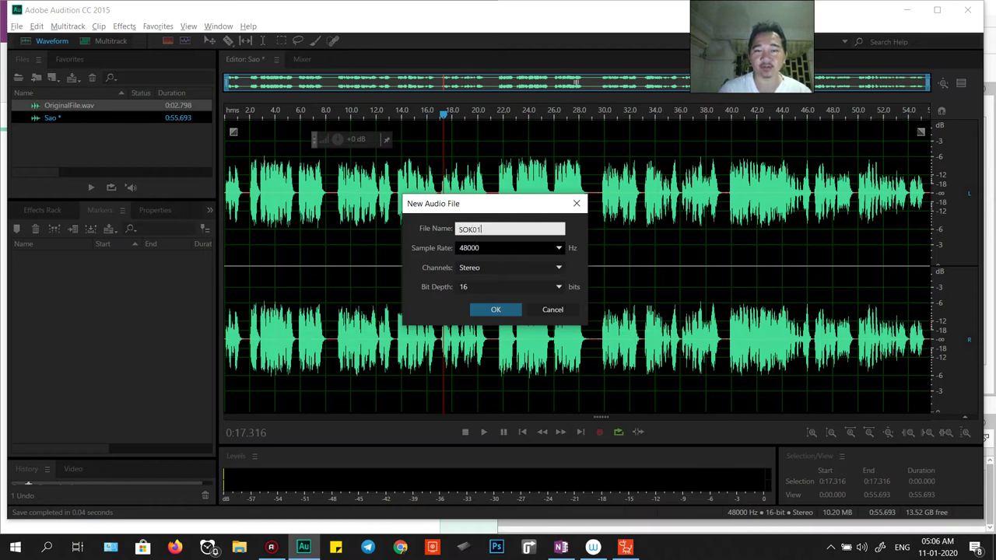
key(Return)
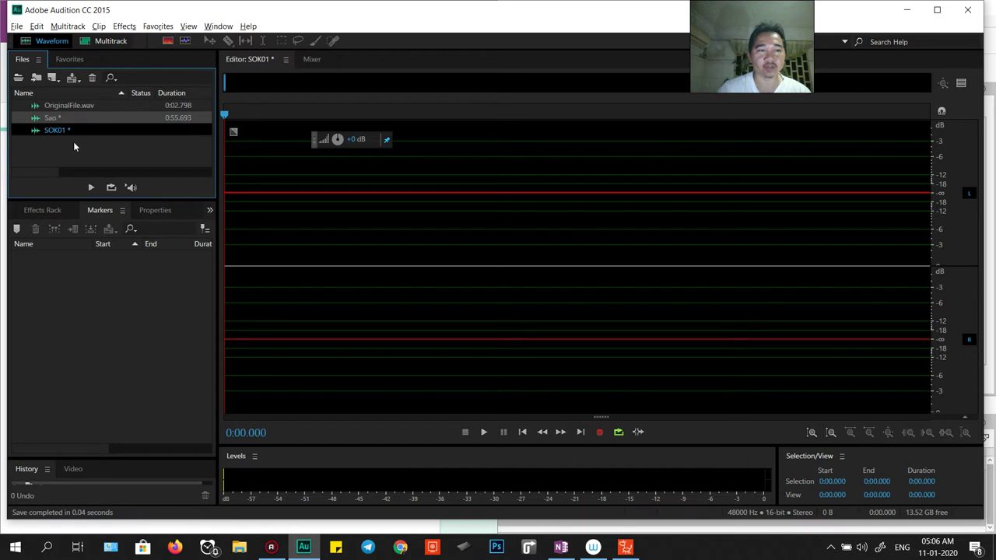
Copy the entire audio of OriginalFile.wav and paste it into SOK01.
double_click(54, 130)
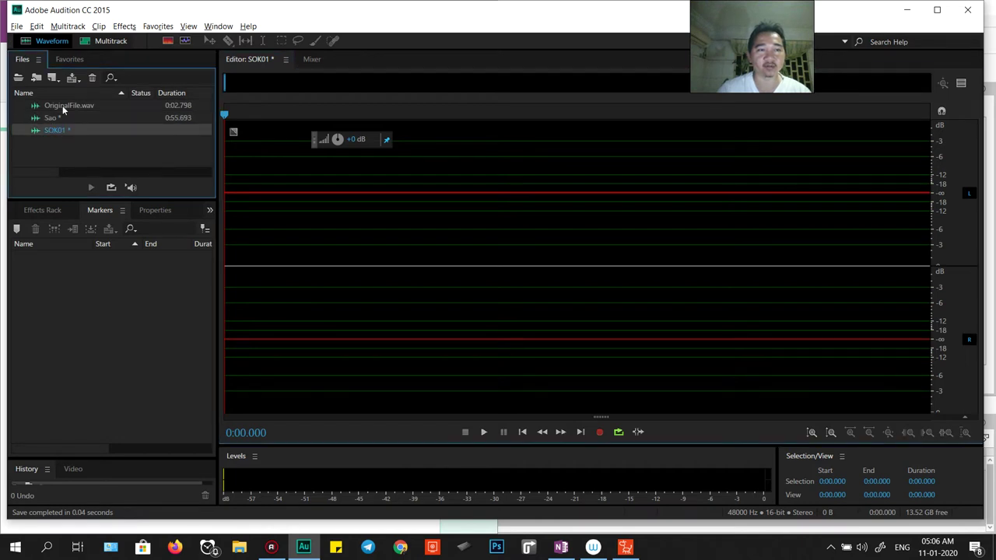
double_click(62, 105)
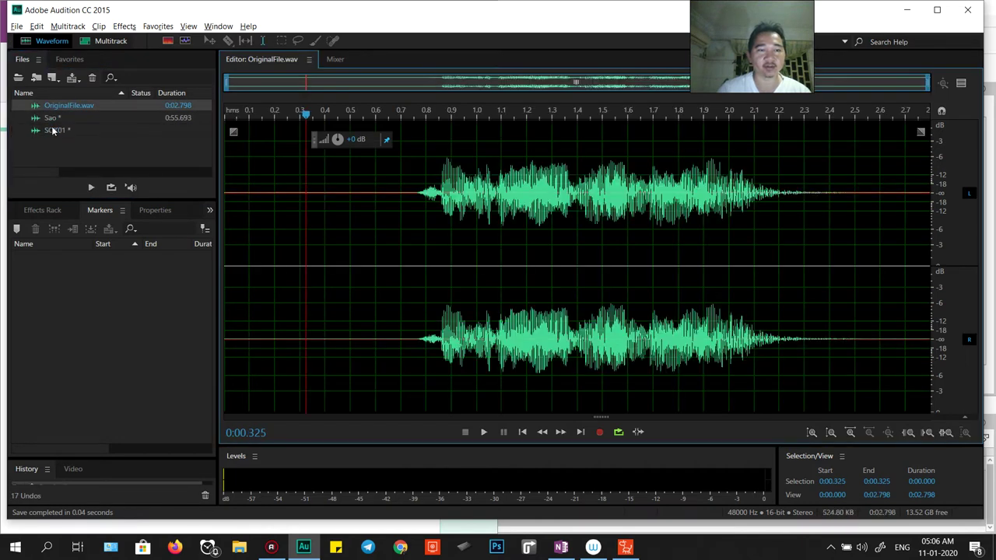
double_click(295, 214)
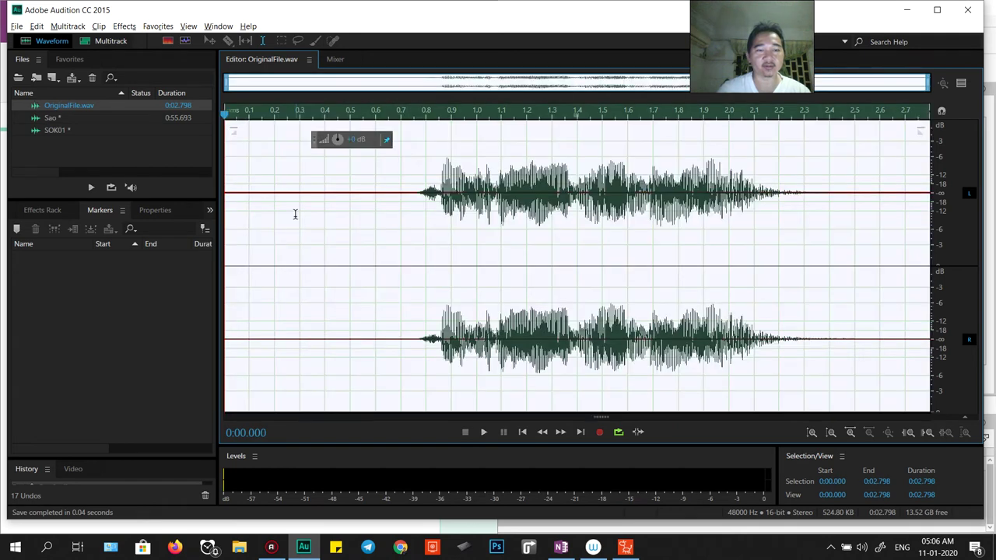
key(ctrl+c)
double_click(56, 130)
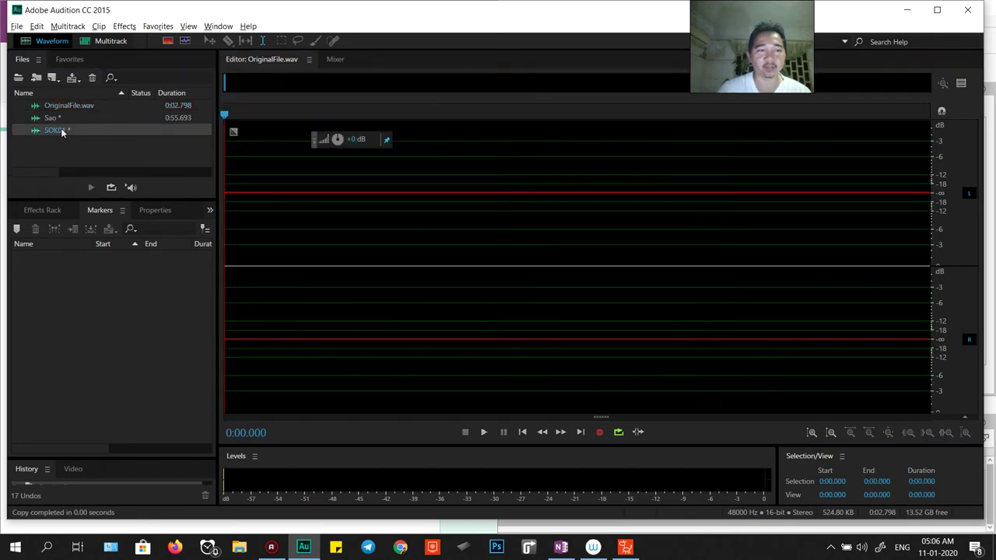
key(ctrl+v)
Switch to OneNote and prefix the first three dialogue lines of the script with 01_, 02_ and 03_.
key(alt+Tab)
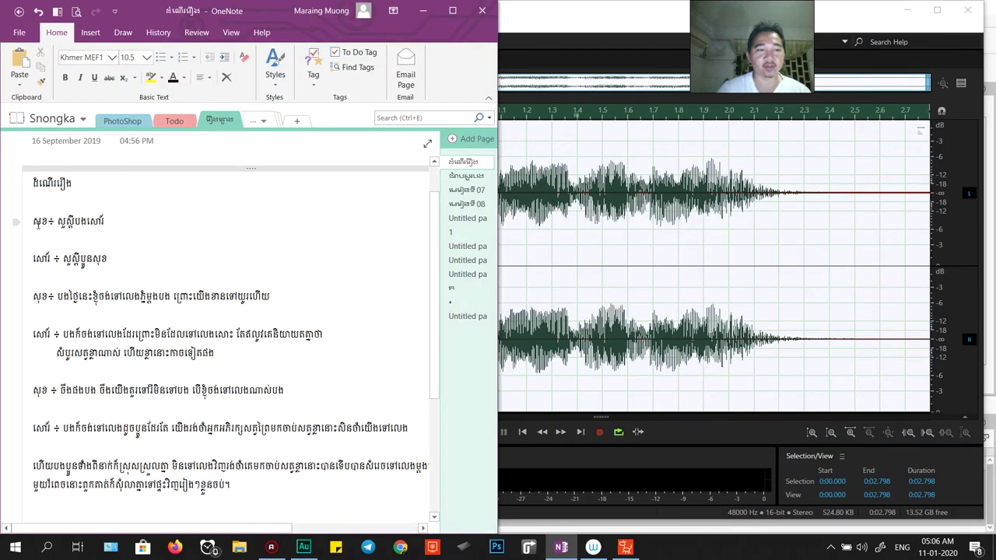
text(1)
key(BackSpace)
text(01_)
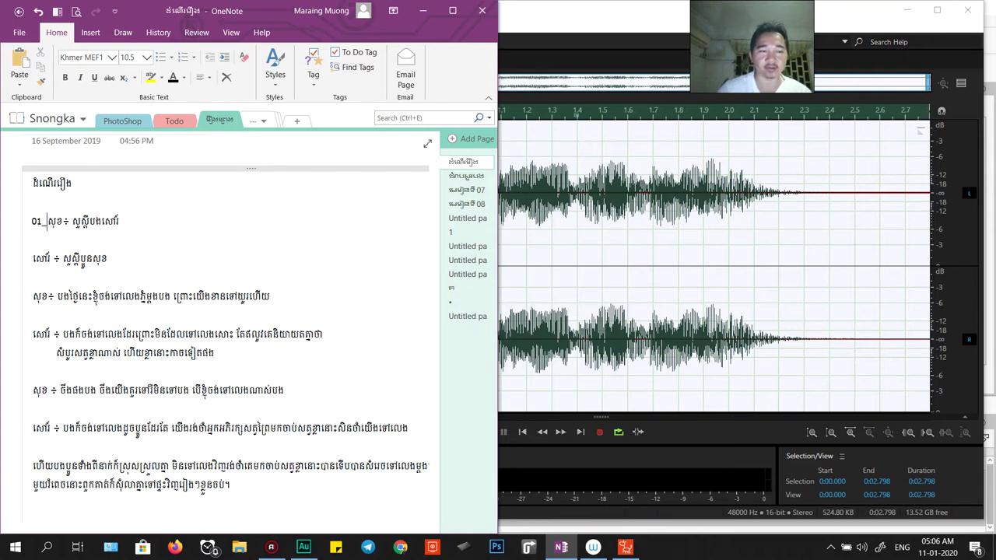
click(32, 259)
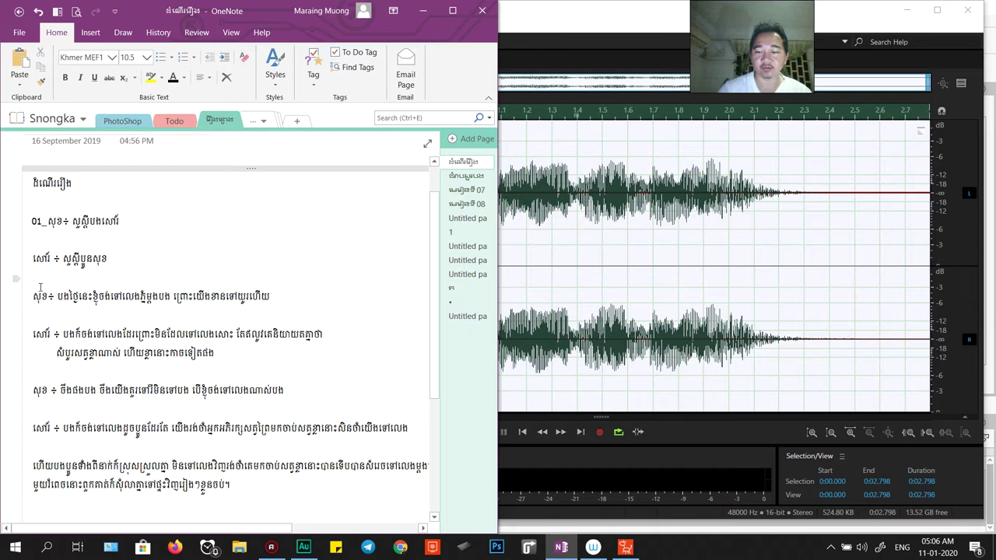
text(02_)
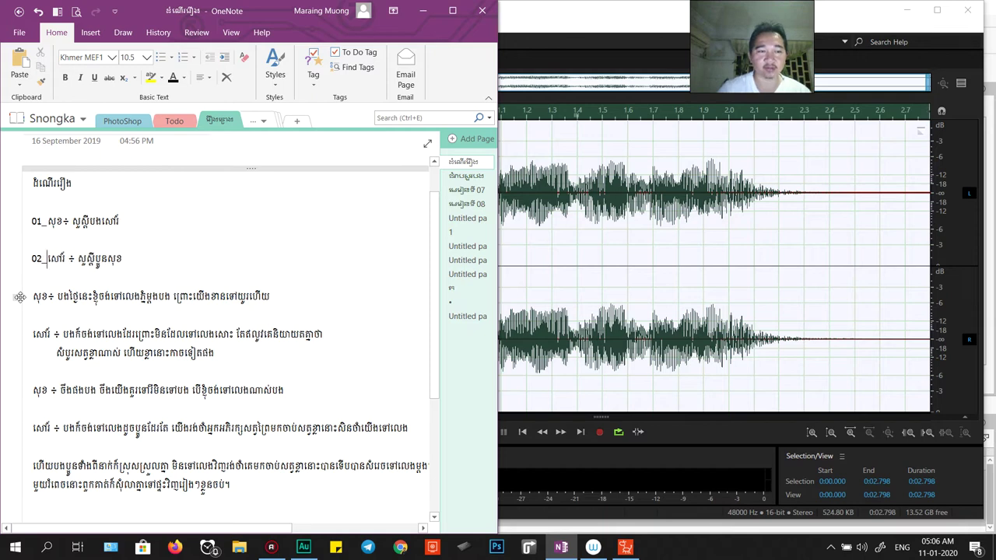
click(35, 302)
text(03_)
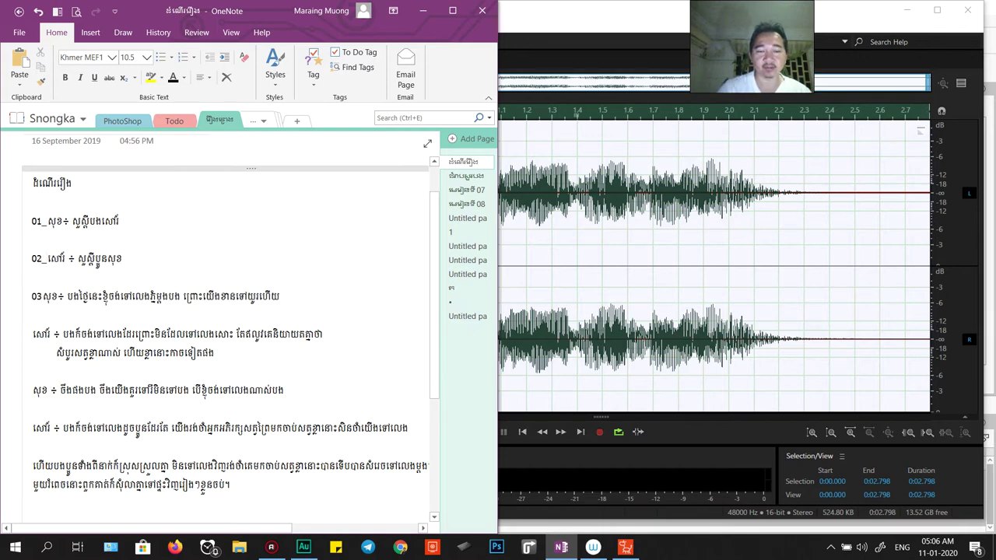
Prefix the remaining four script paragraphs with 04_, 05_, 06_ and 07_ and return to Adobe Audition.
text(0)
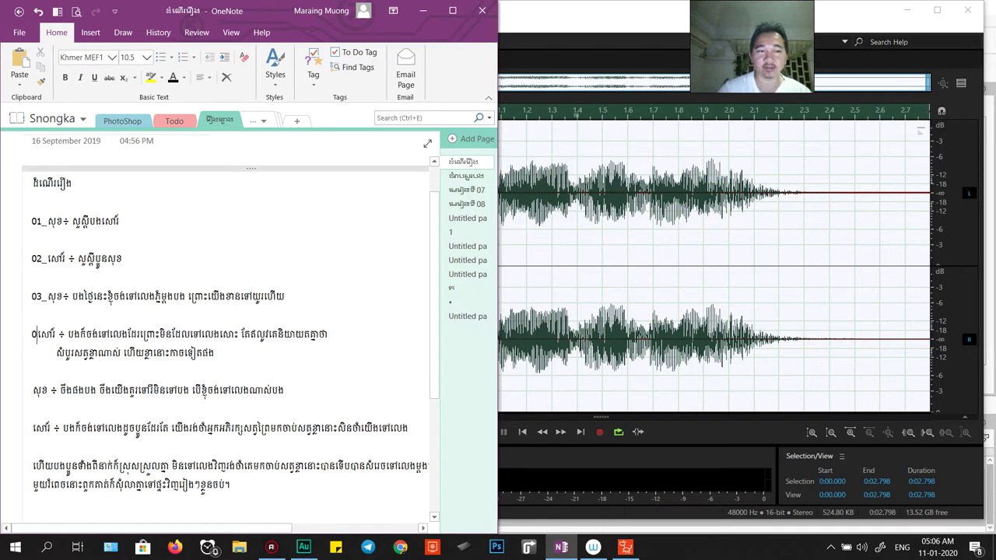
text(4_)
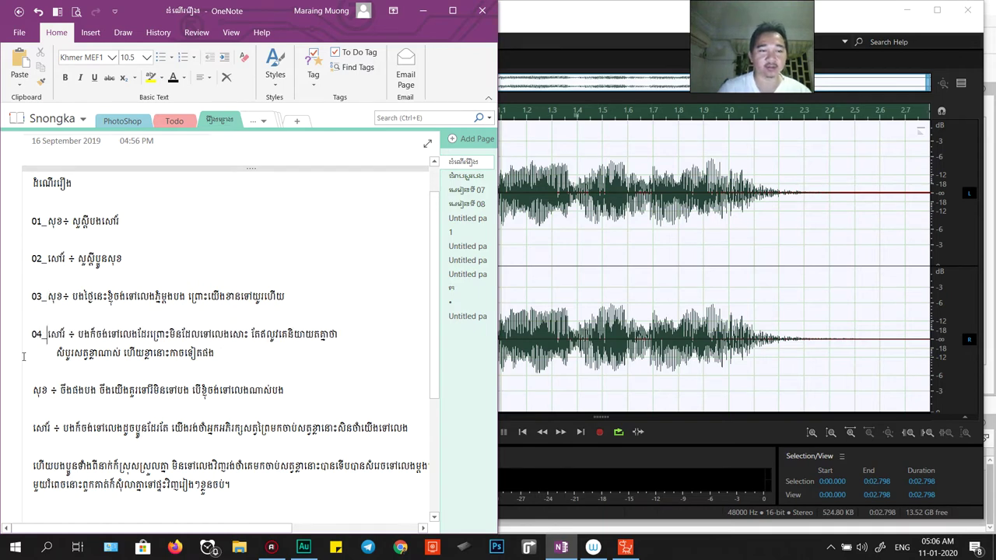
text(05_)
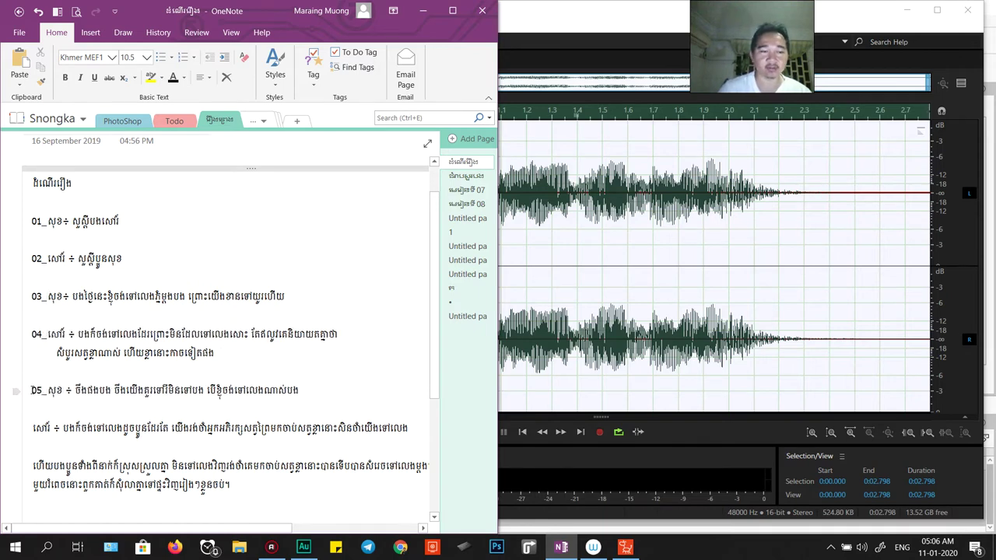
click(32, 427)
text(06_)
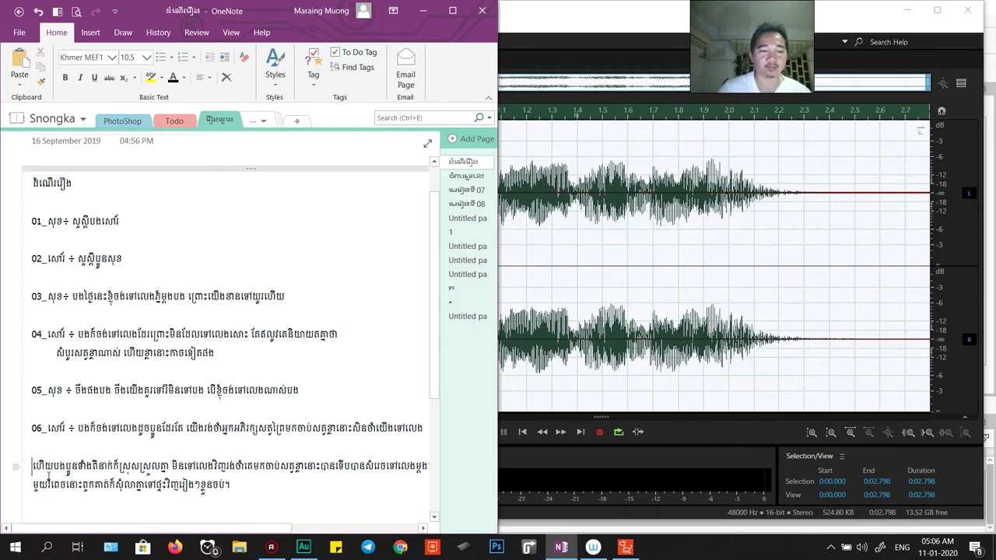
click(32, 466)
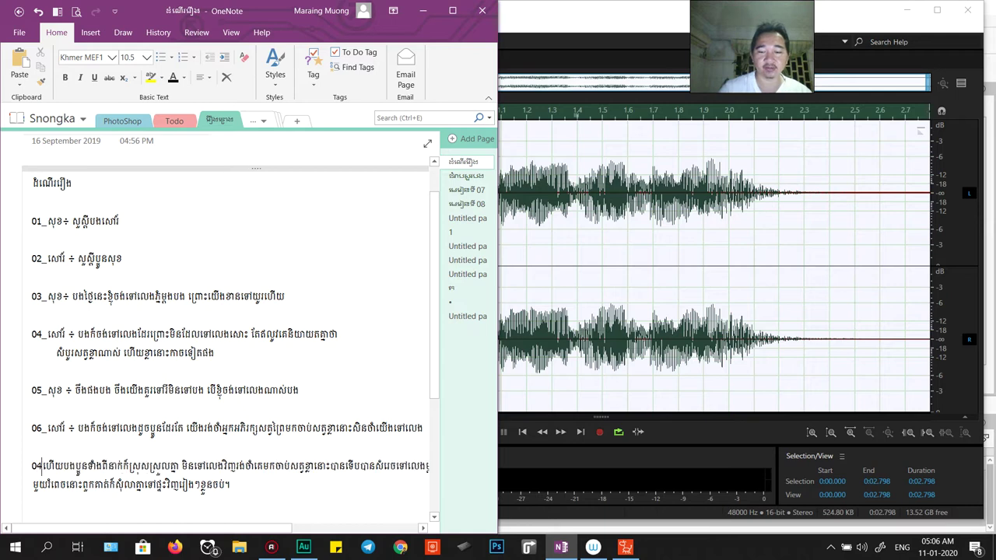
text(074)
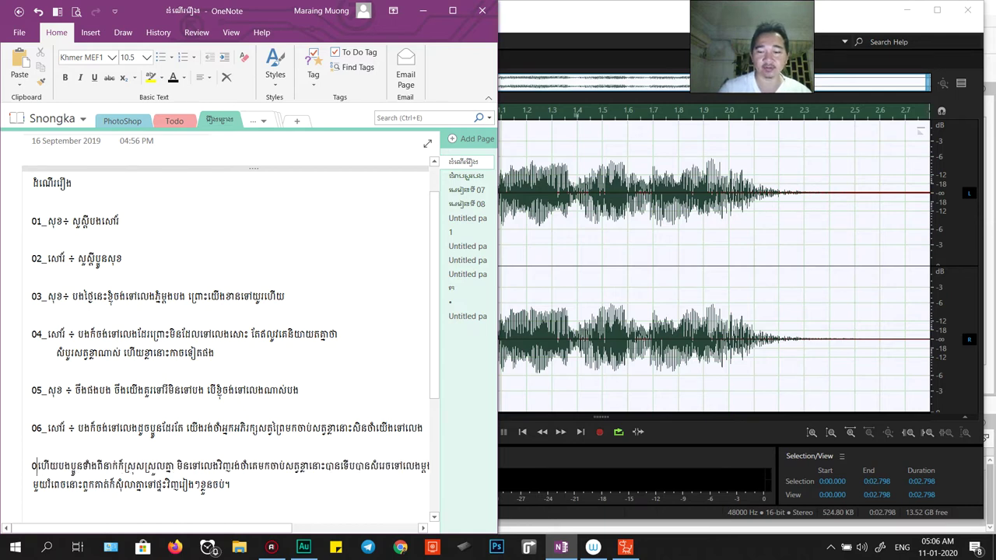
key(BackSpace)
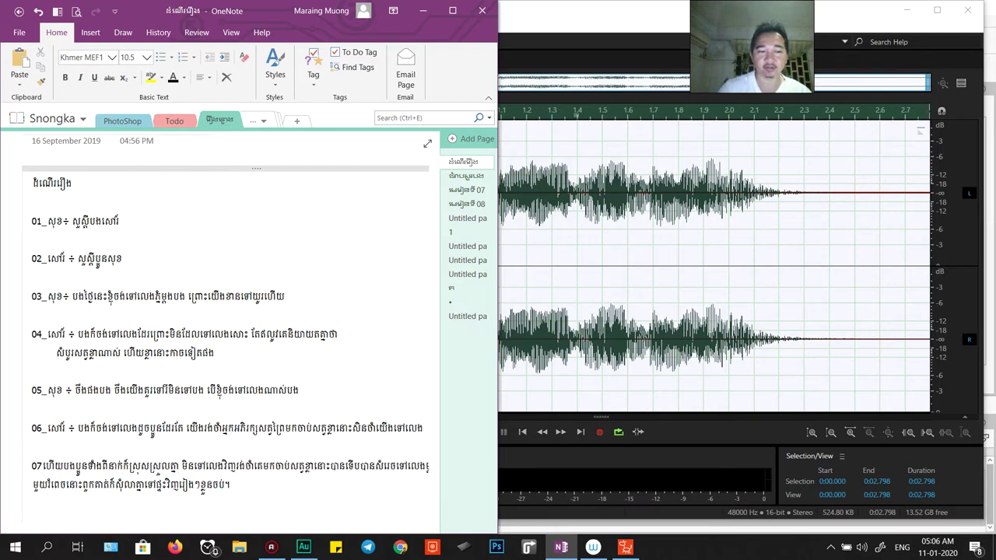
text(_)
key(alt+Tab)
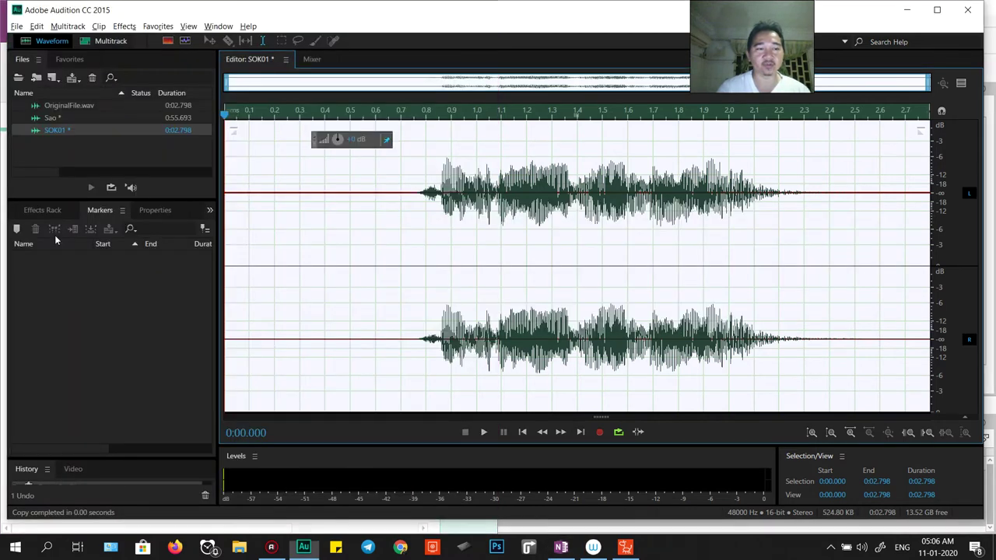
right_click(51, 131)
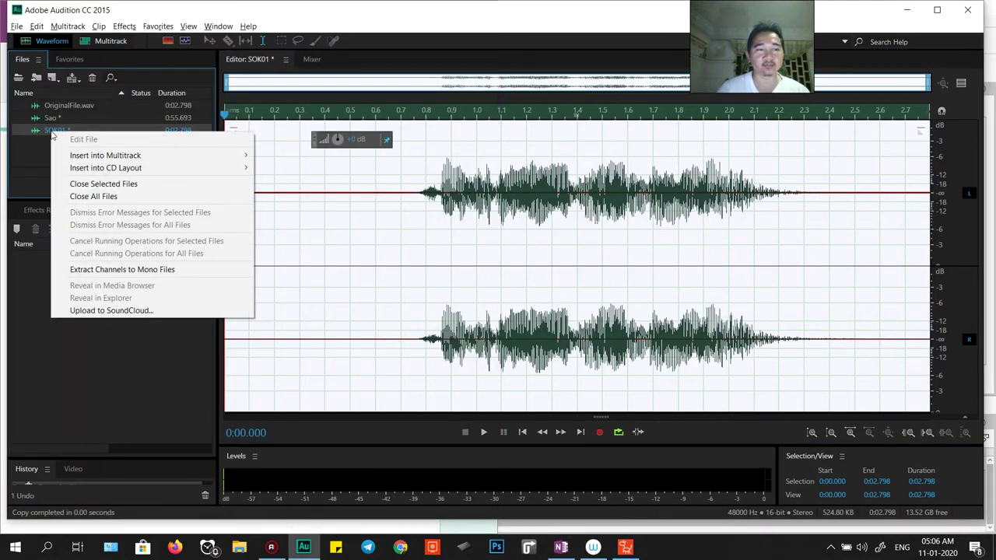
mouse_move(75, 158)
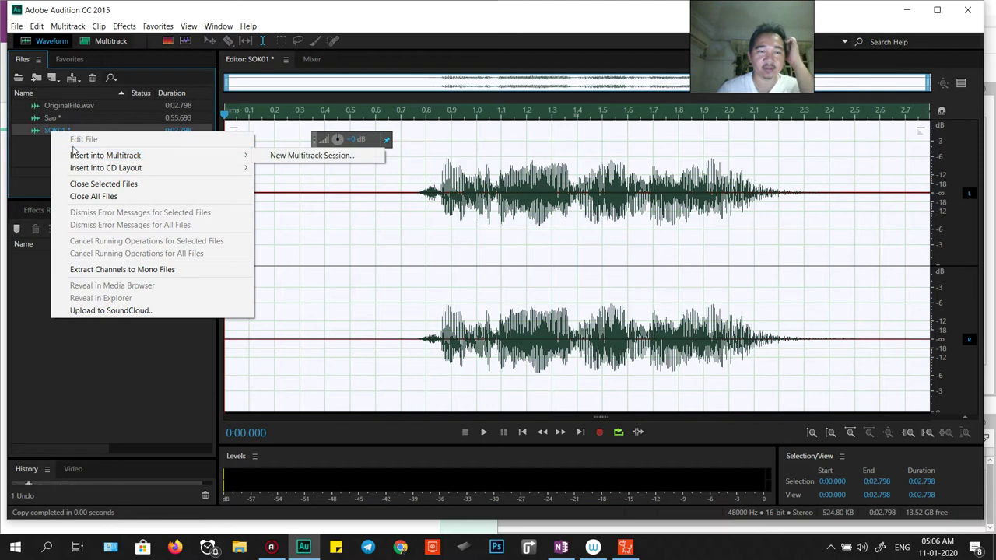
click(41, 129)
right_click(97, 131)
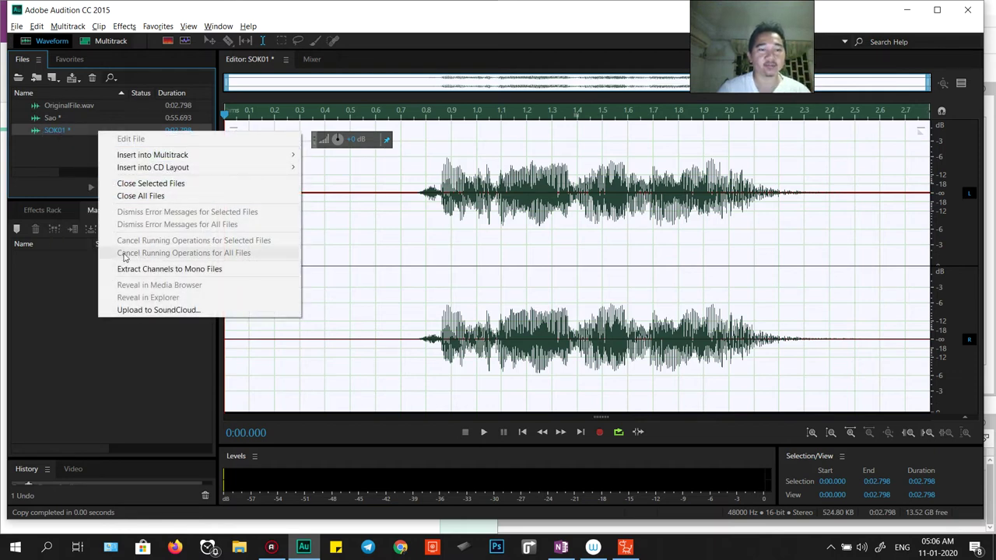
click(55, 158)
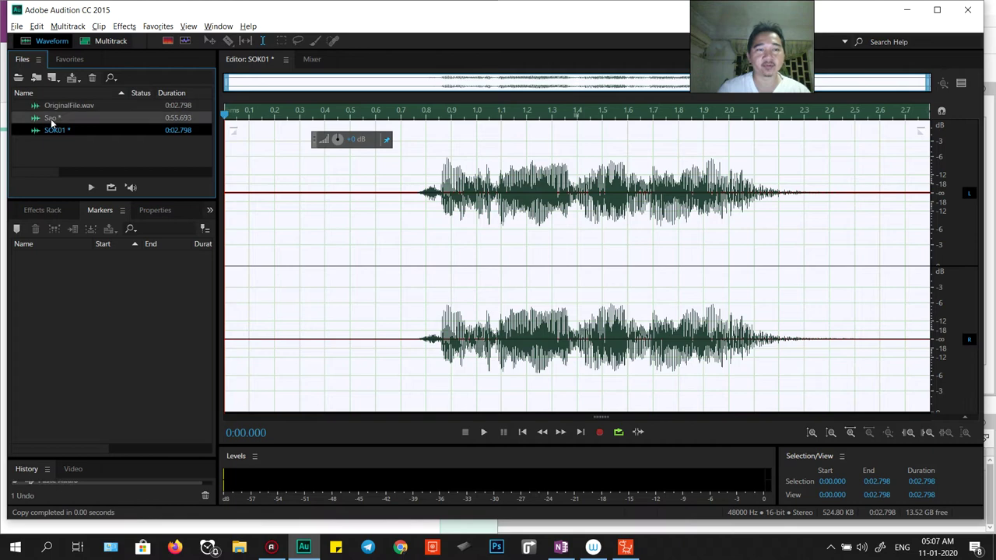
double_click(54, 121)
right_click(53, 123)
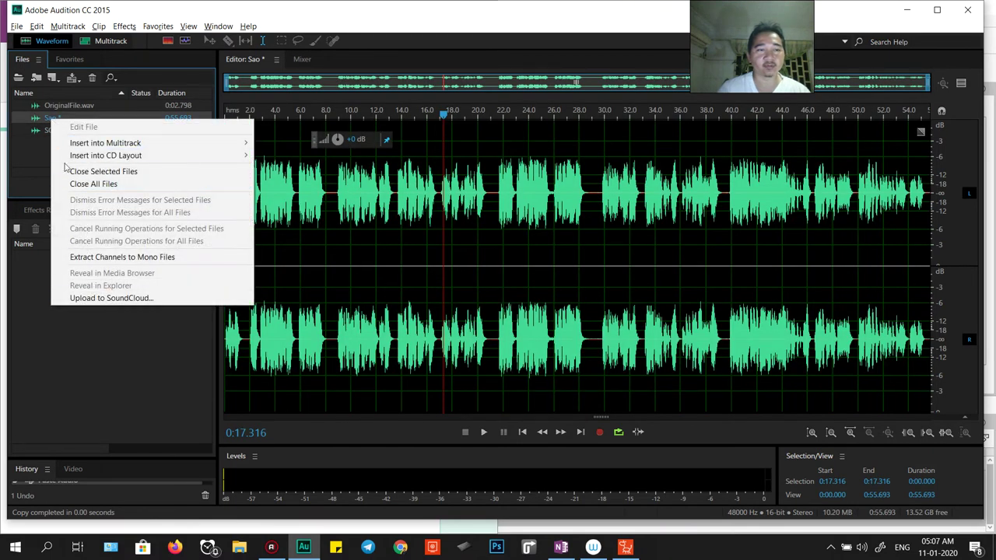
click(31, 150)
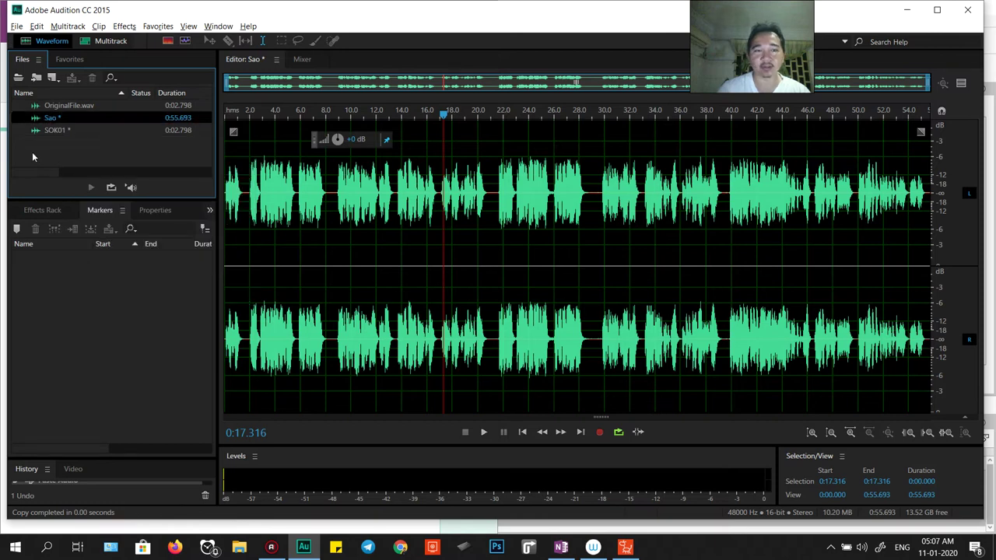
Open OriginalFile.wav and delete its entire audio.
double_click(57, 112)
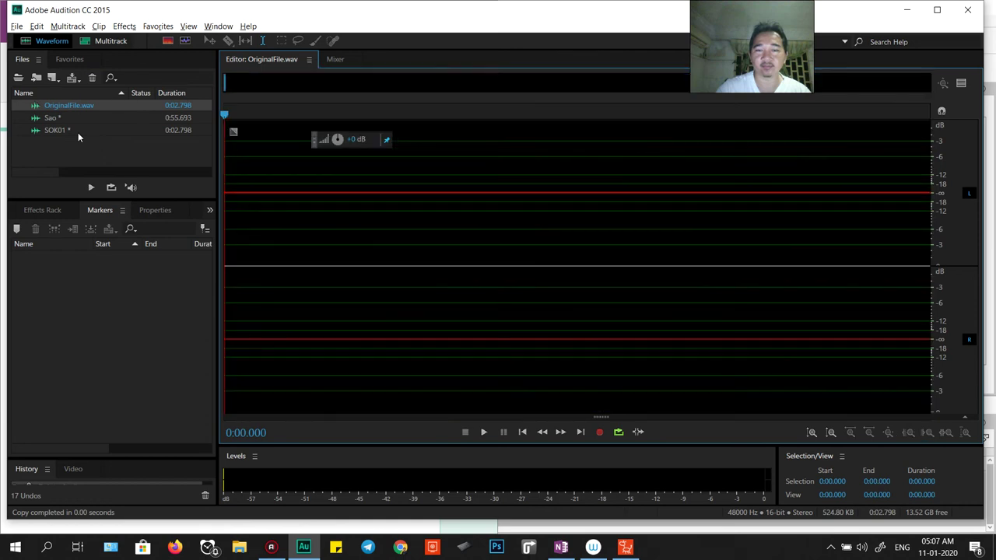
key(ctrl+a)
key(Delete)
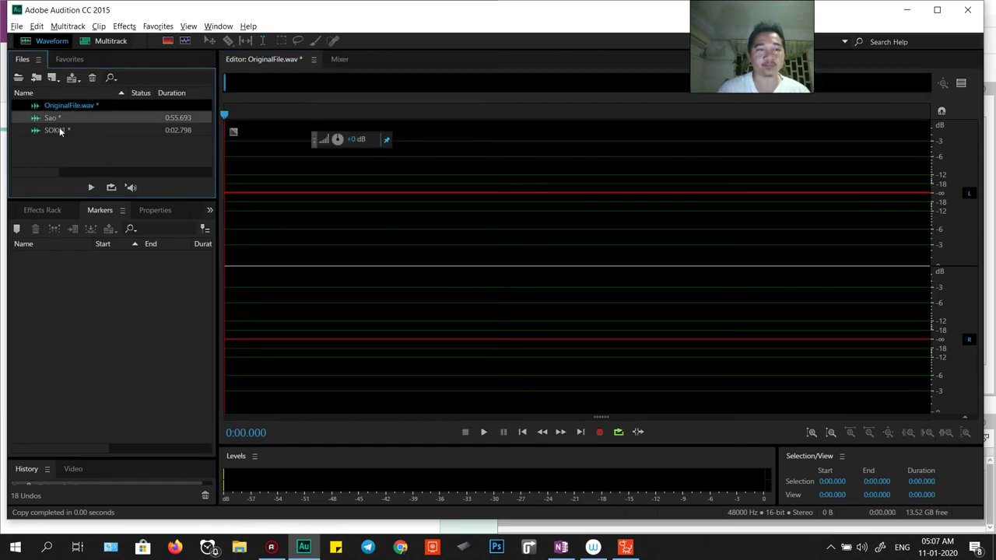
key(ctrl+shift+s)
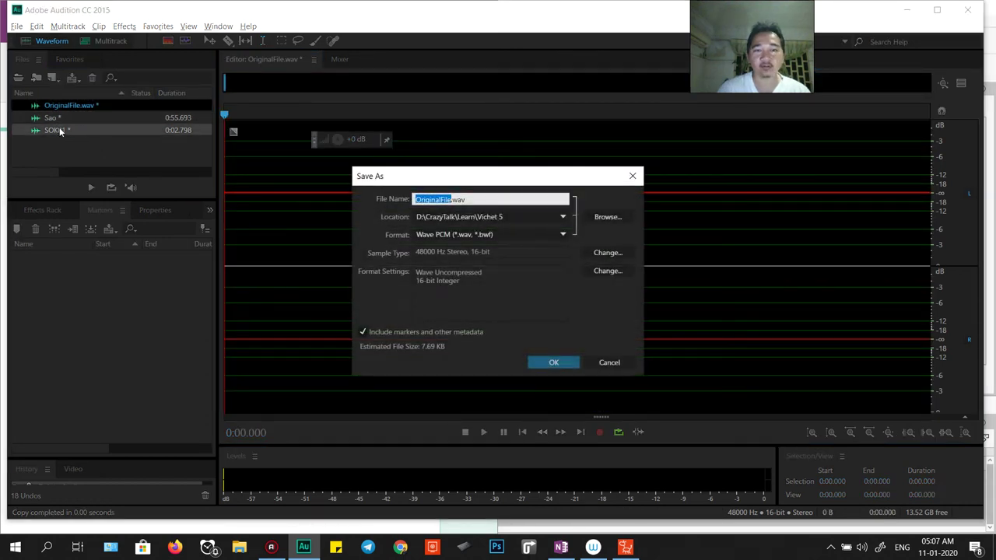
key(Escape)
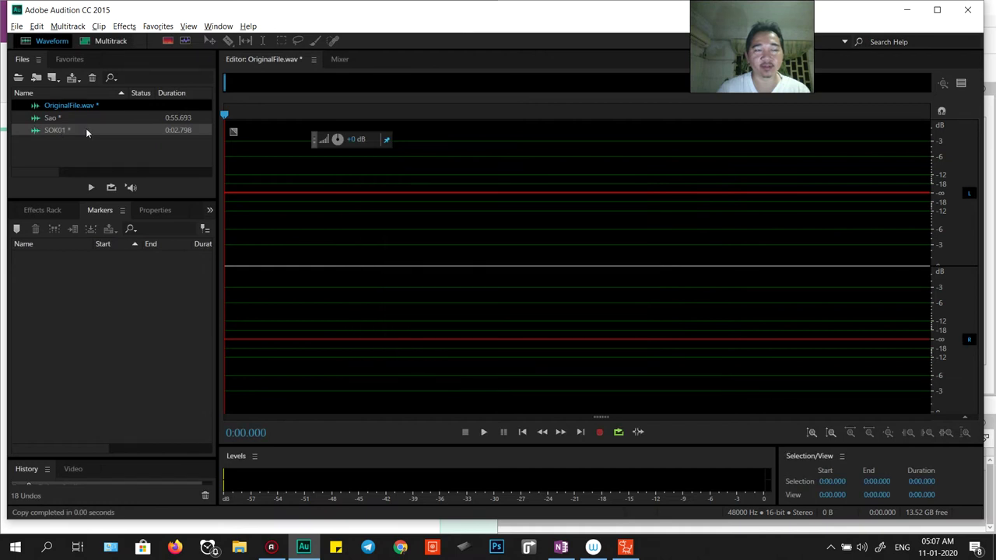
Open SOK01, check its line number in the OneNote script, and save the file in Adobe Audition as 01_SOK.wav.
click(55, 121)
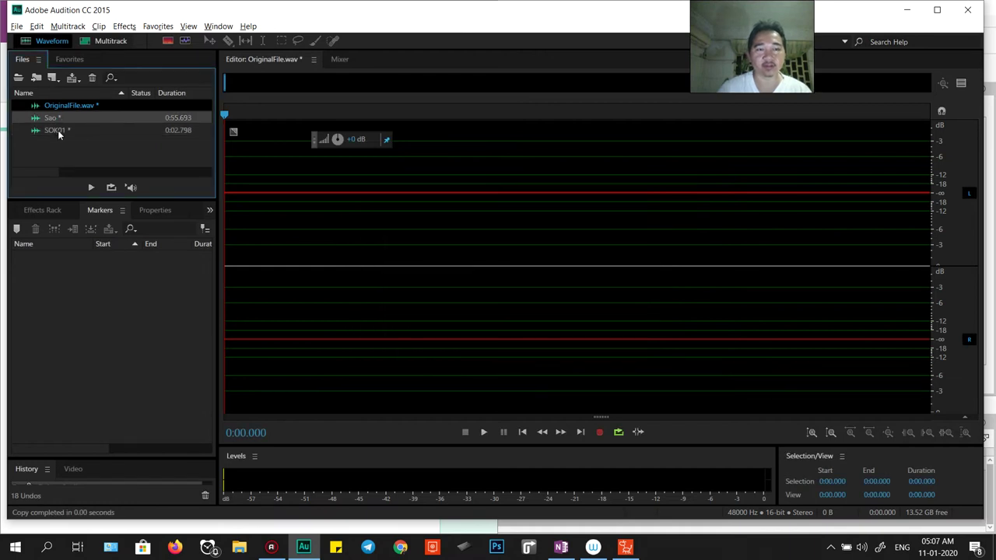
double_click(52, 119)
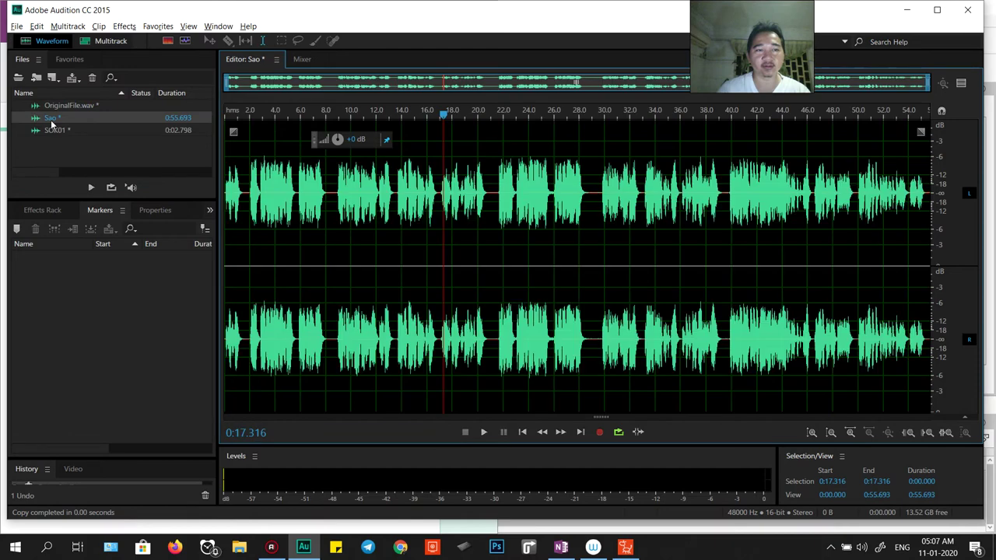
double_click(51, 130)
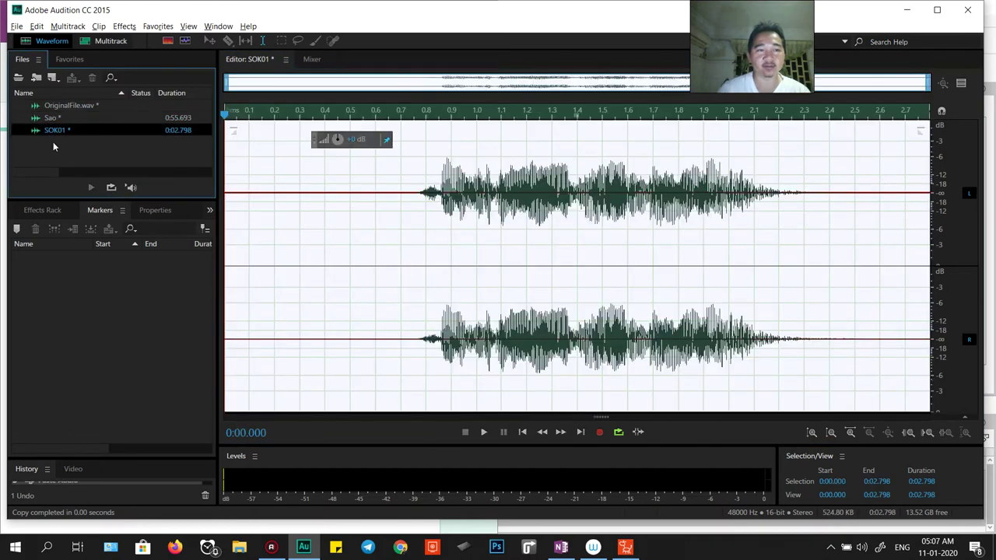
key(ctrl+shift+s)
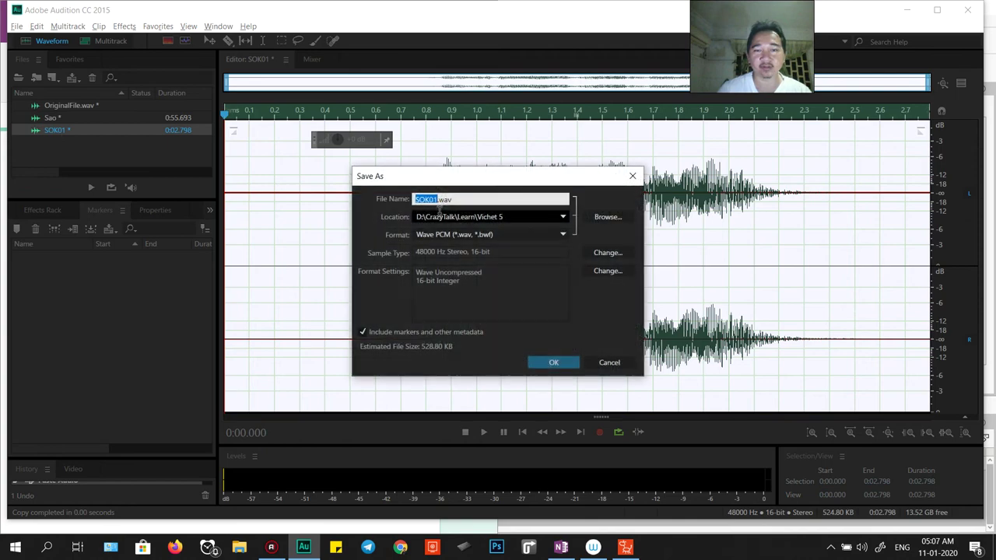
key(alt+Tab)
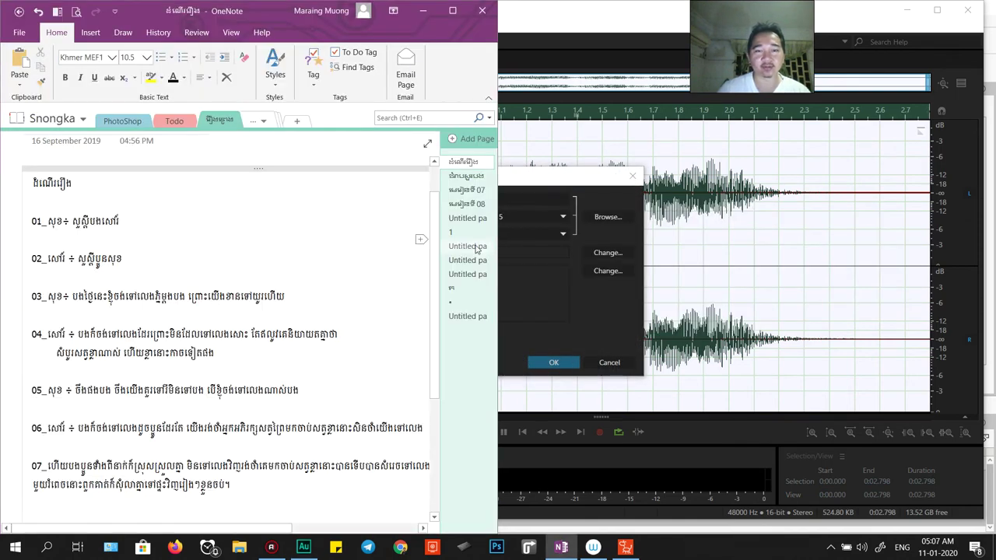
key(alt+Tab)
key(alt+Tab)
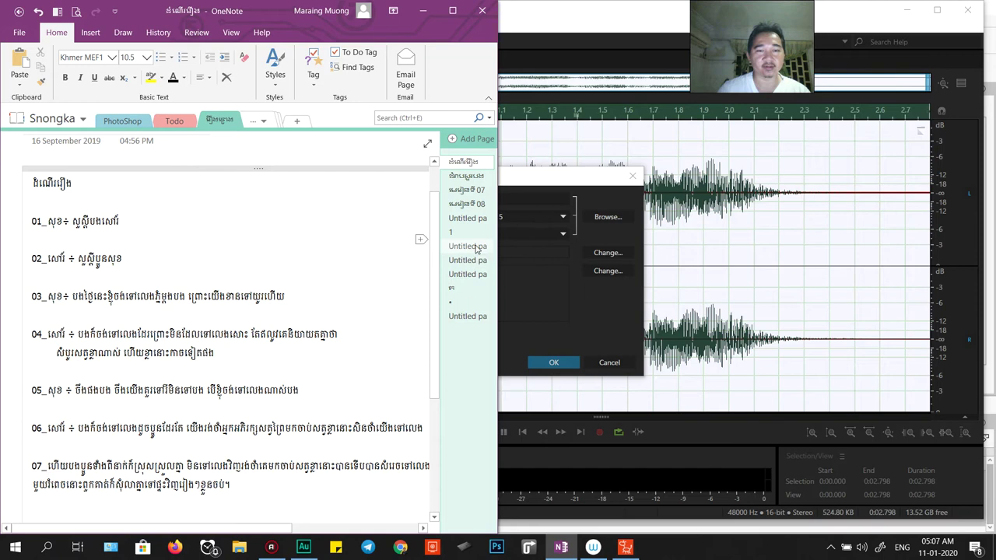
key(alt+Tab)
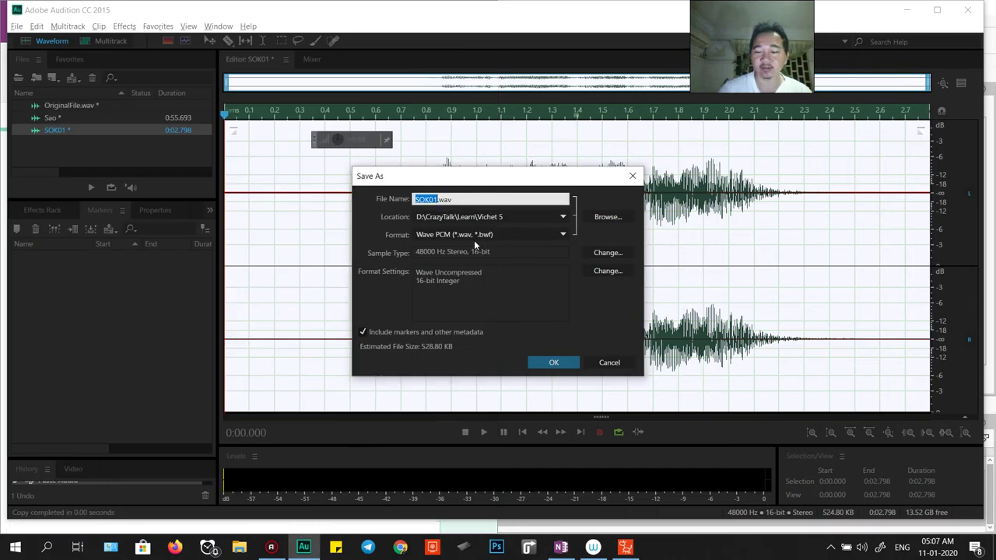
text(1)
key(BackSpace)
text(01 )
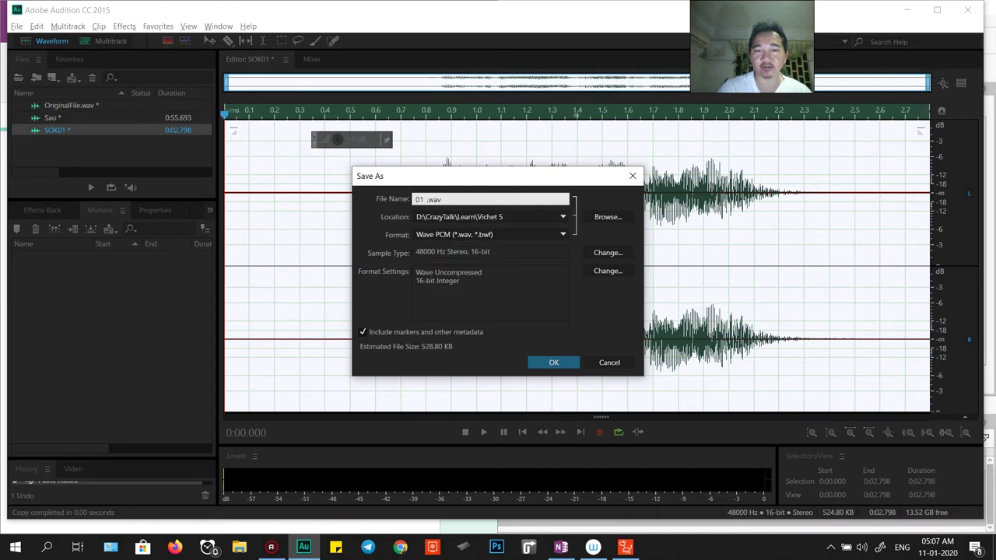
text(SOK)
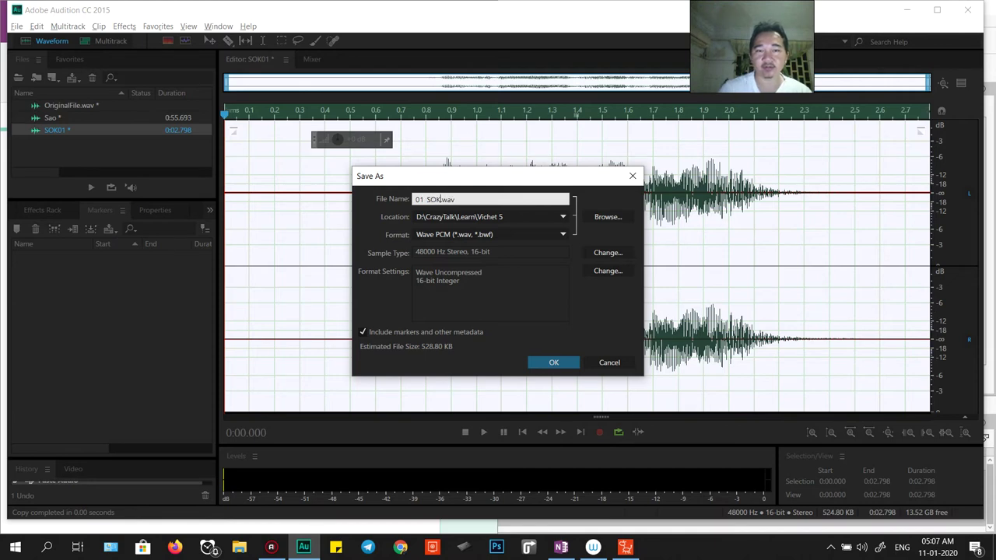
key(Return)
Check the next script line in OneNote, return to Adobe Audition and close OriginalFile.wav, saving its changes.
key(alt+Tab)
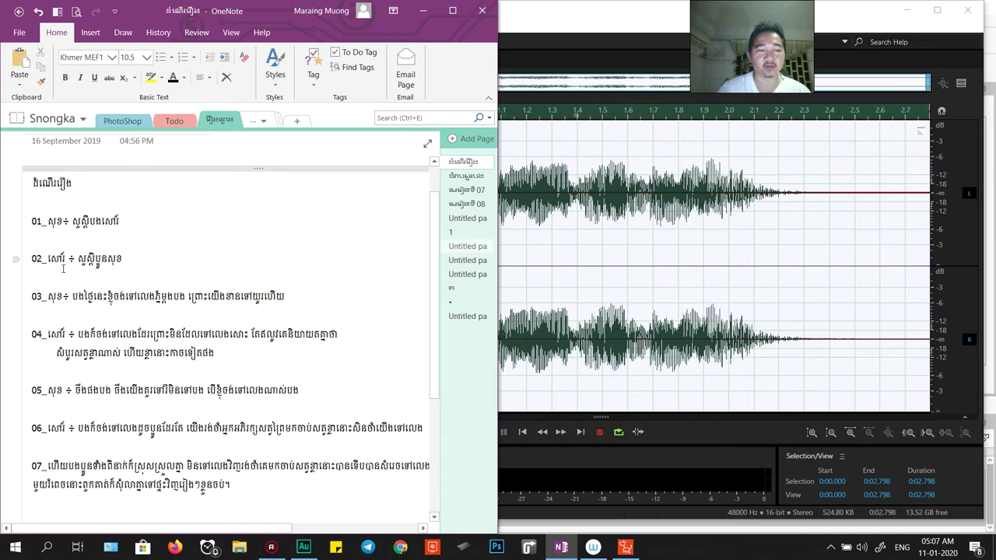
scroll(63, 268, down, 1)
click(674, 263)
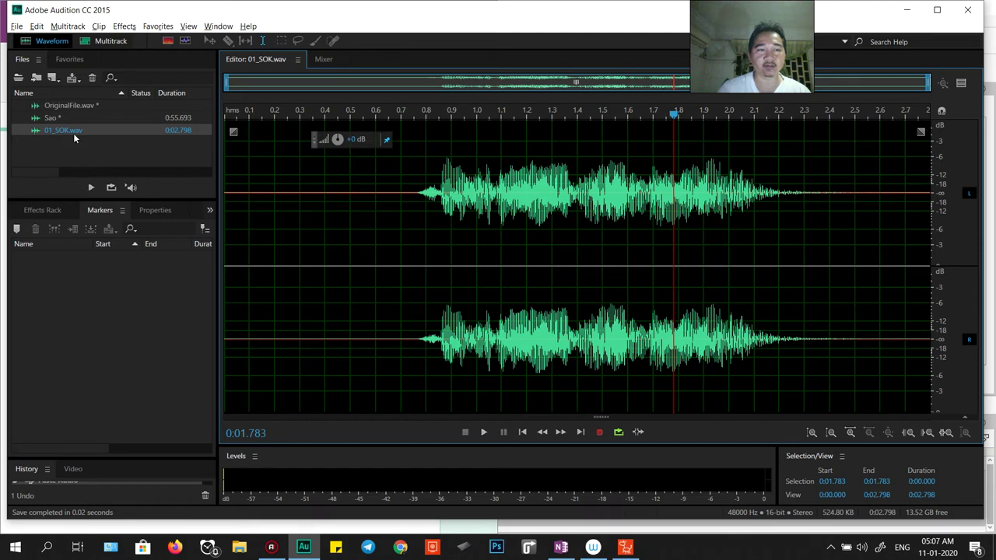
double_click(48, 117)
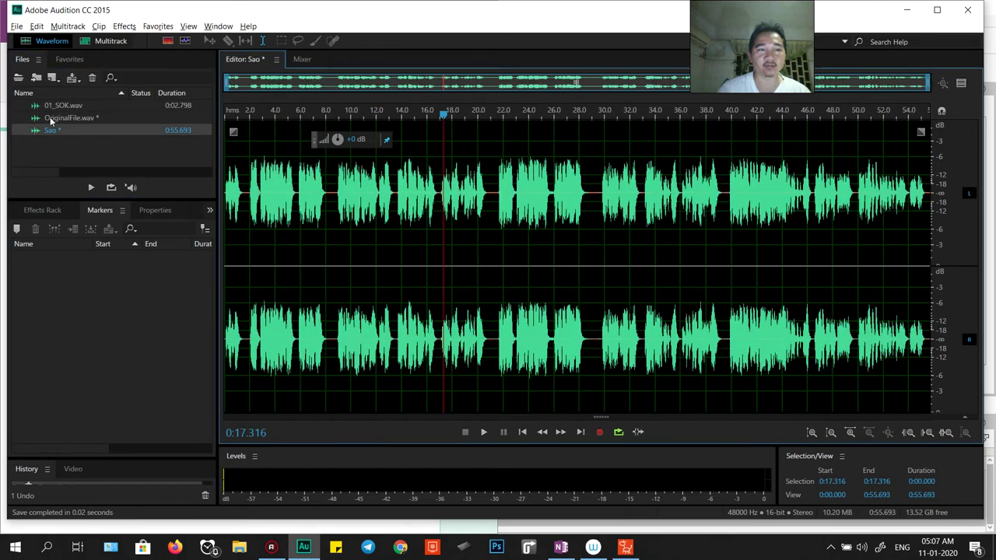
click(59, 118)
key(Delete)
click(466, 281)
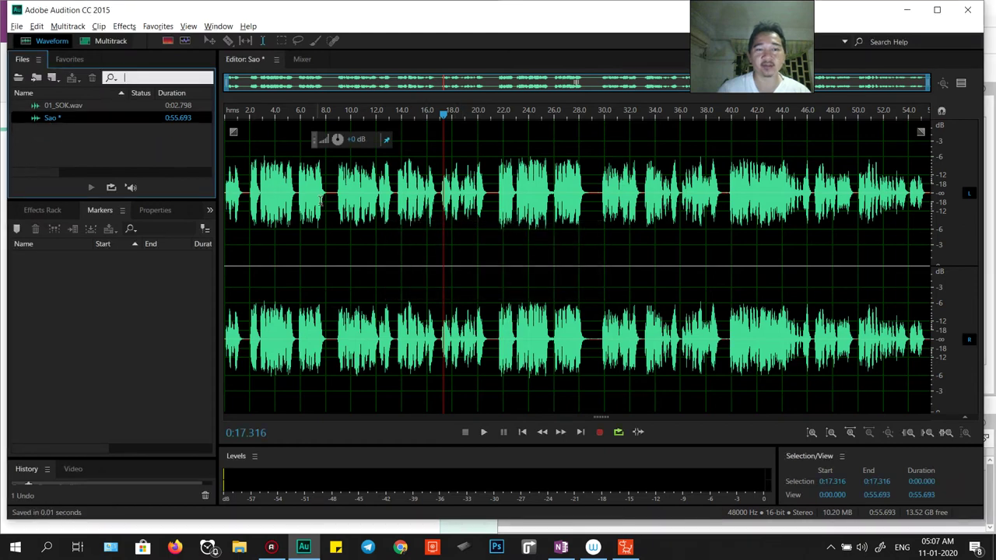
Compare the start of Sao with script line 02 in OneNote, and select its audio from about 1.892 s to the end.
drag(384, 340, 228, 340)
click(314, 340)
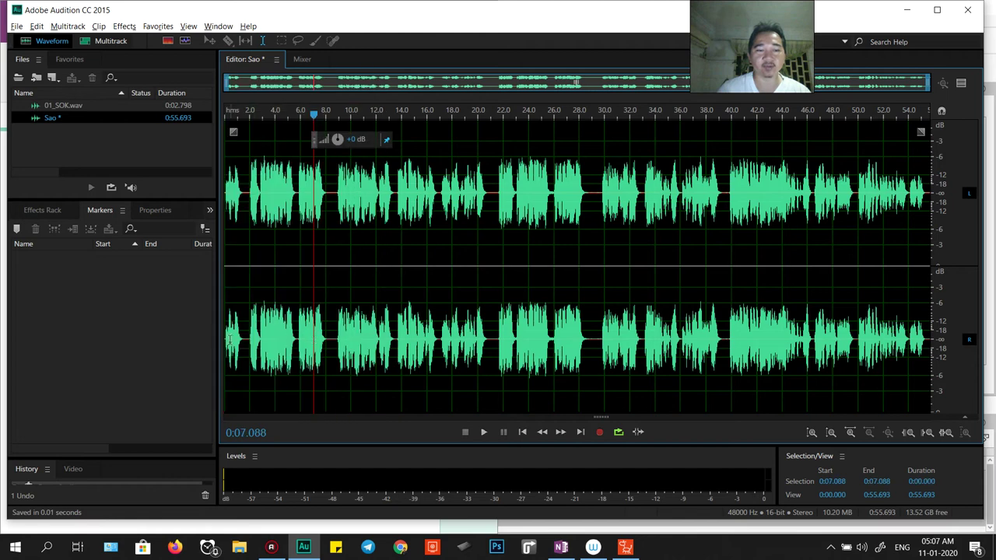
key(alt+Tab)
key(alt+Tab)
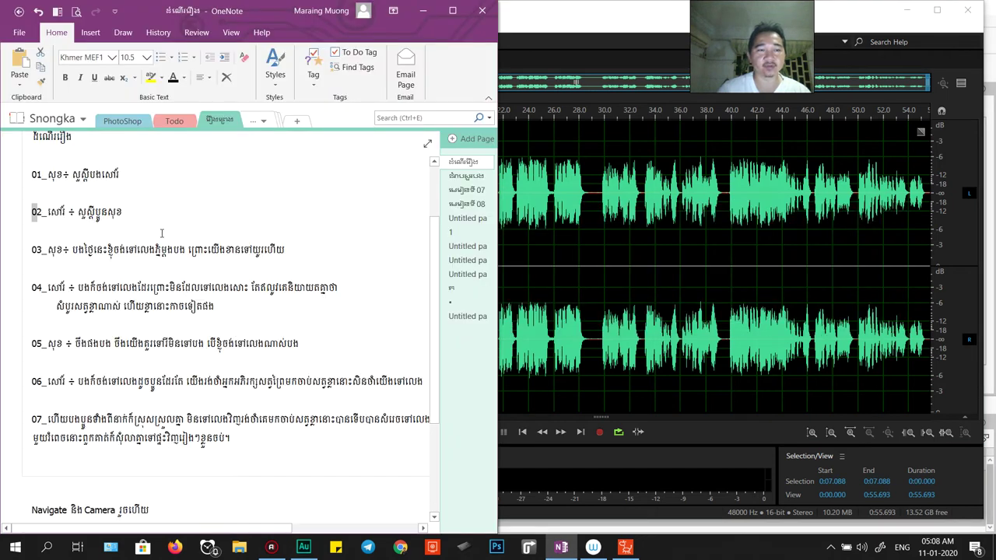
key(alt+Tab)
click(225, 340)
key(space)
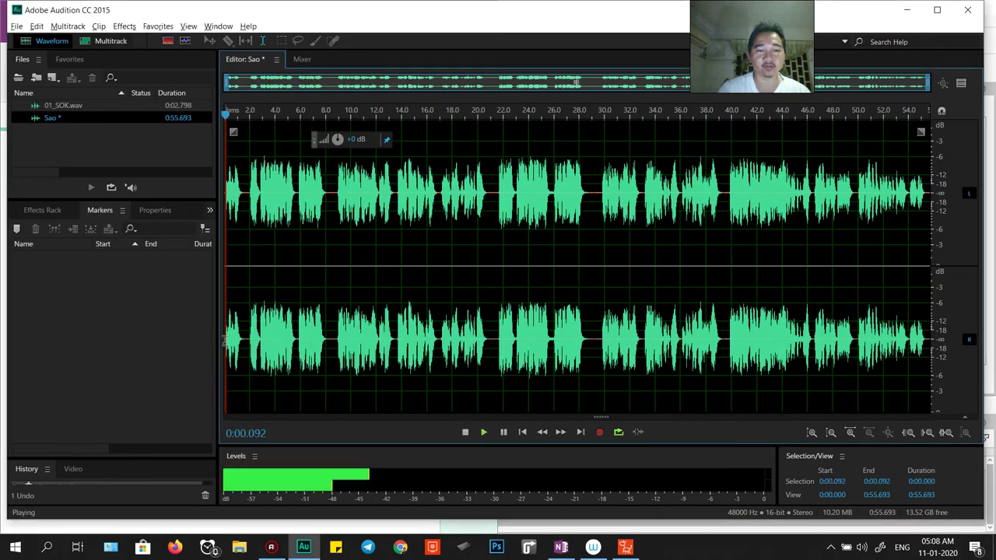
key(space)
drag(249, 345, 934, 311)
key(ctrl+x)
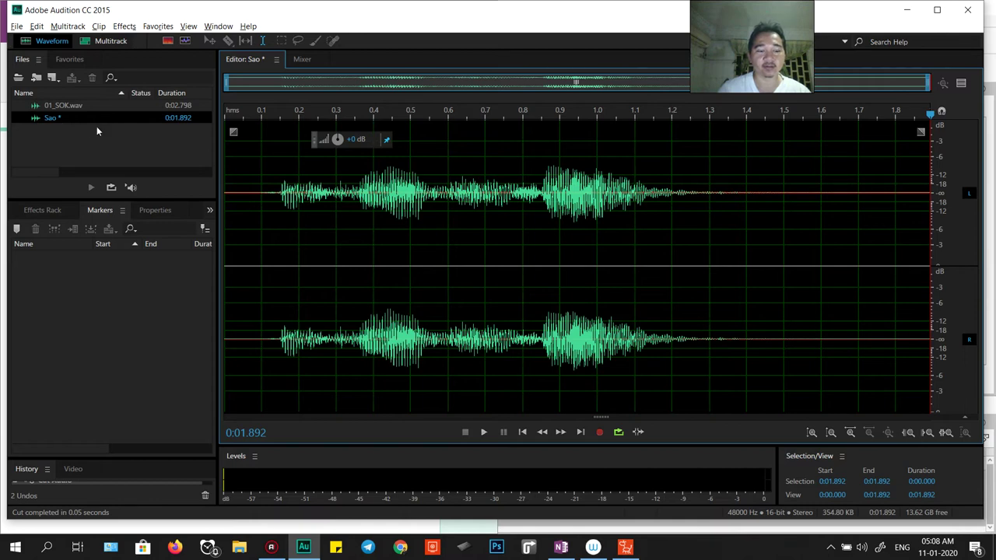
key(ctrl+shift+s)
key(alt+Tab)
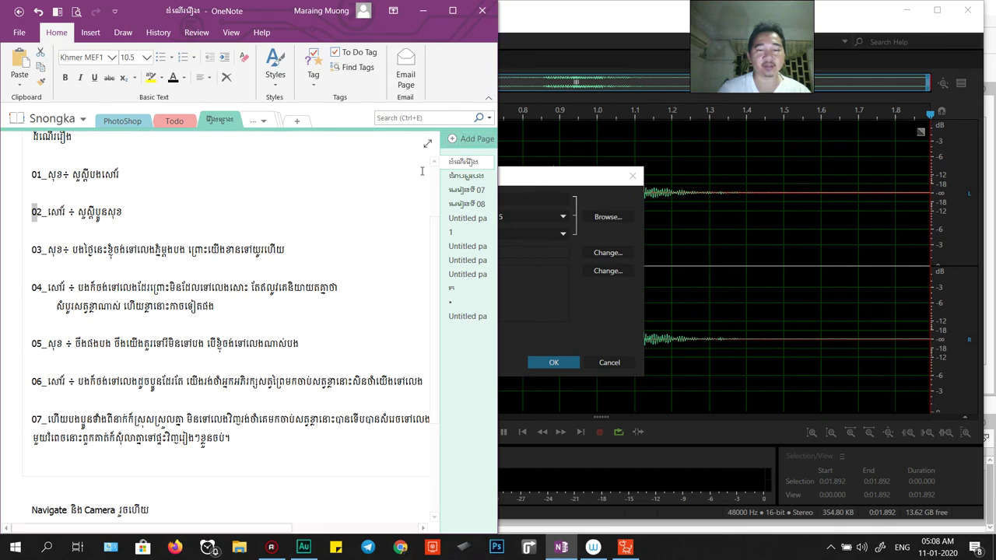
click(541, 182)
key(alt+Tab)
double_click(34, 212)
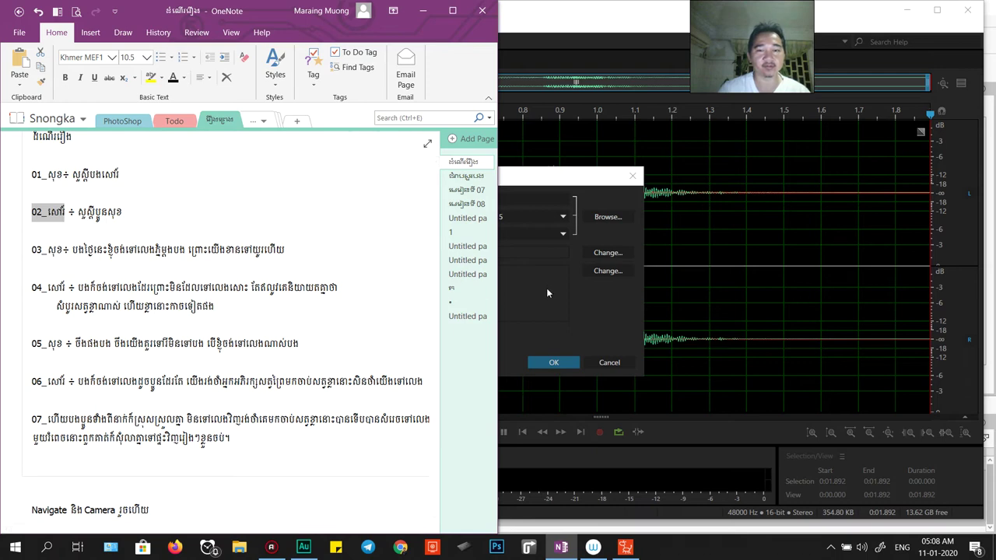
click(550, 185)
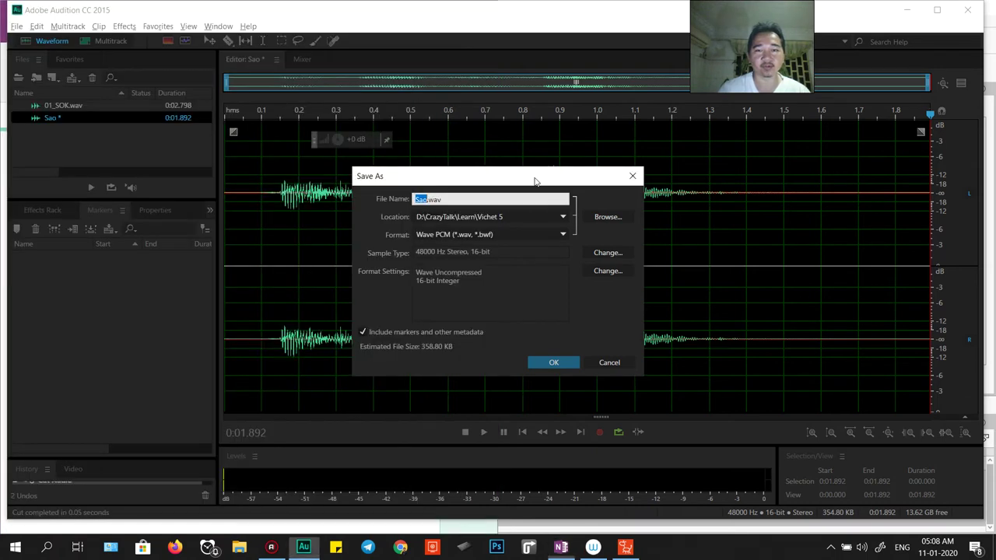
click(609, 363)
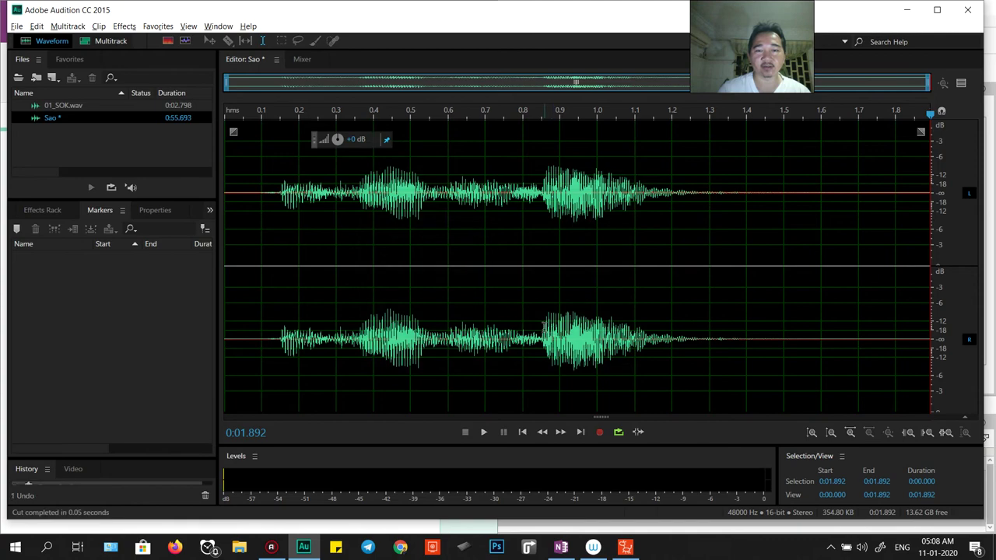
key(ctrl+z)
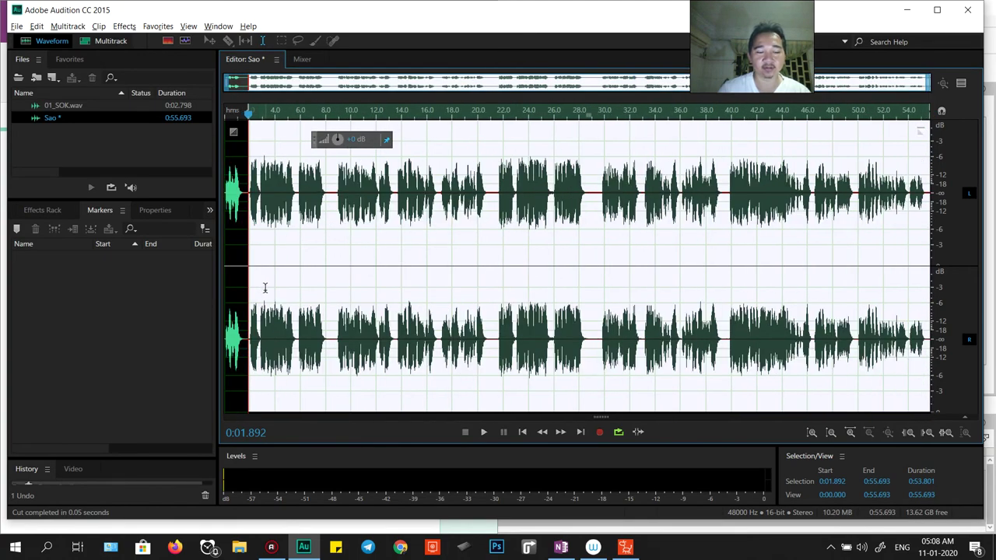
Cut the selected audio out of Sao and save the remaining first line as 02_Sao.wav in D:\CrazyTalk\Learn\Vichet 5.
key(ctrl+x)
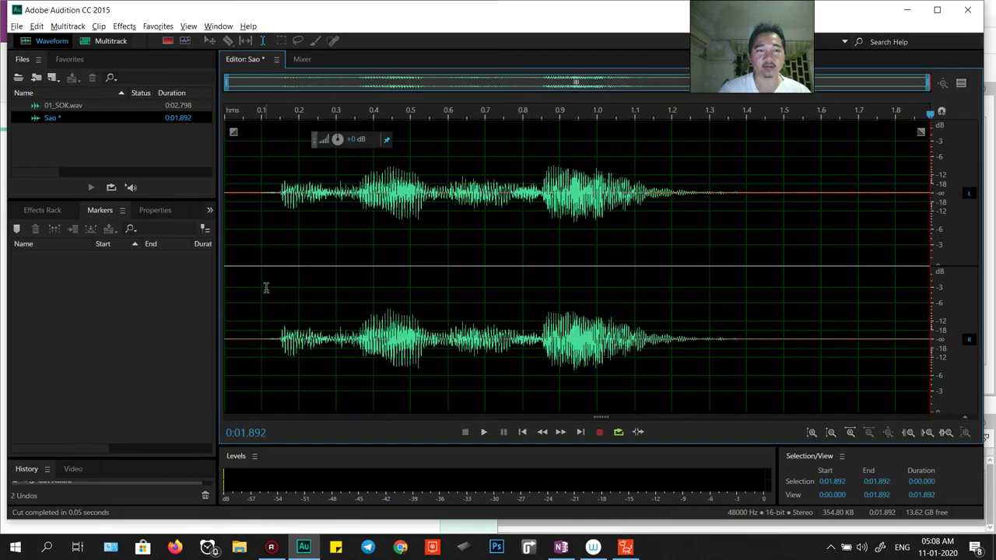
key(ctrl+shift+s)
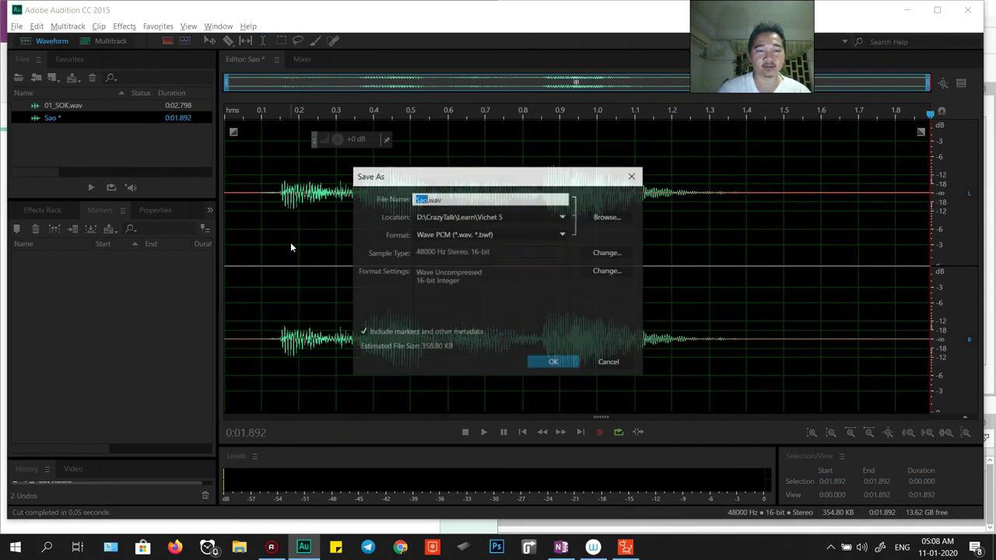
key(alt+Tab)
key(alt+Tab)
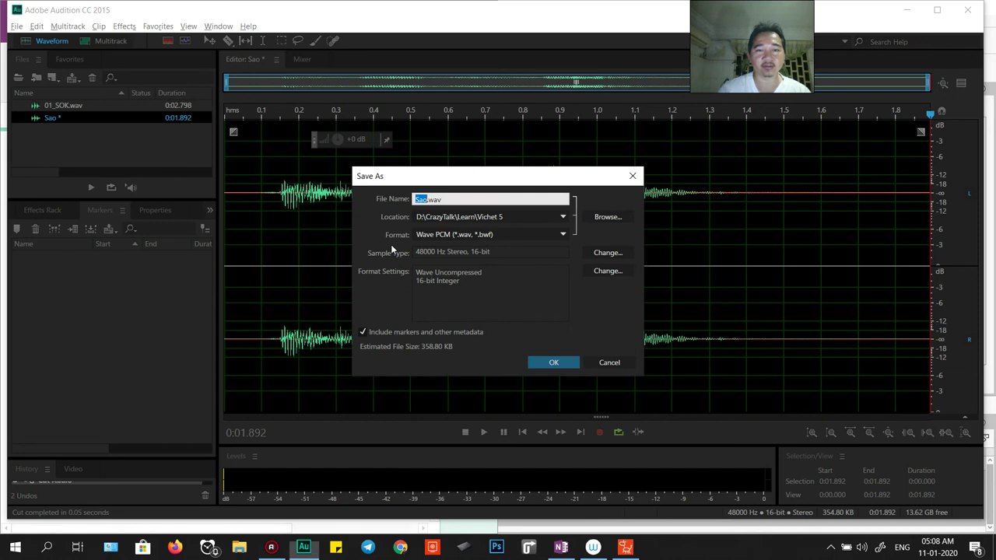
text(02_)
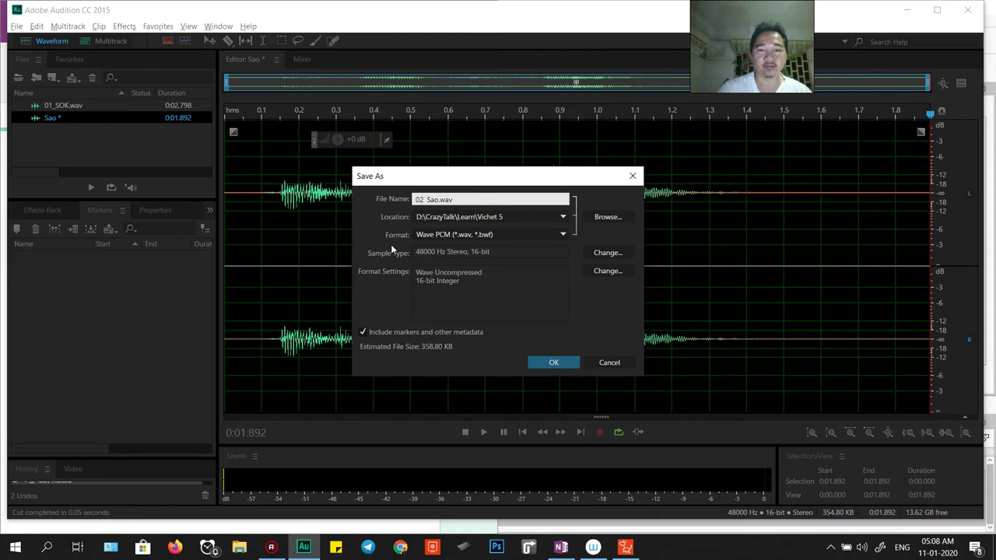
click(552, 359)
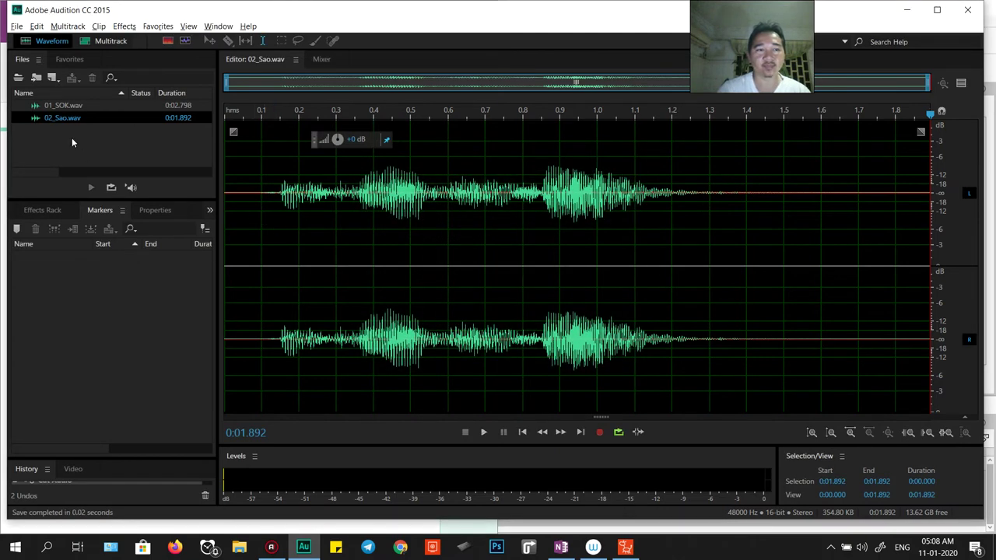
Check script line 03 in OneNote, create a 48000 Hz stereo 16-bit audio file in Adobe Audition, and paste the cut narration into it.
key(alt+Tab)
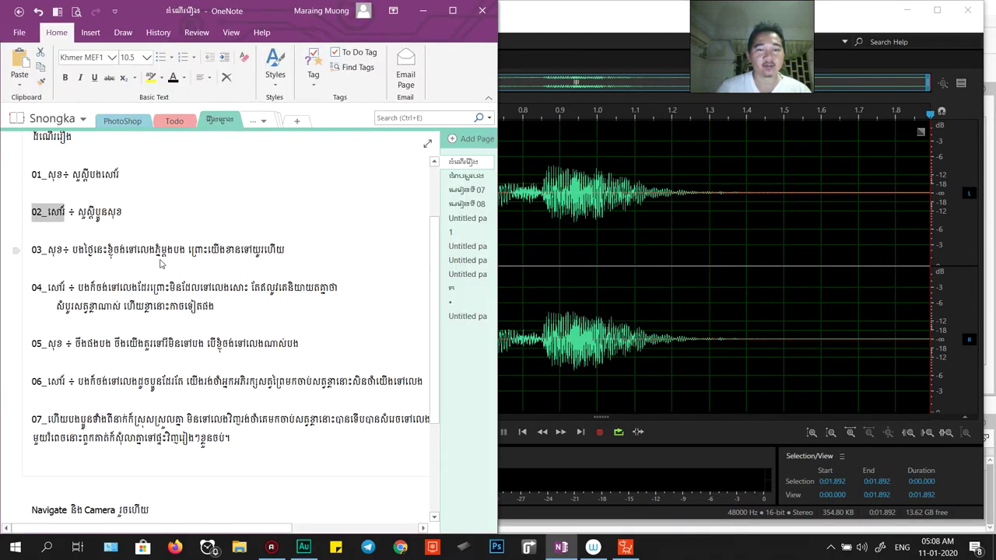
key(alt+Tab)
click(51, 78)
click(64, 101)
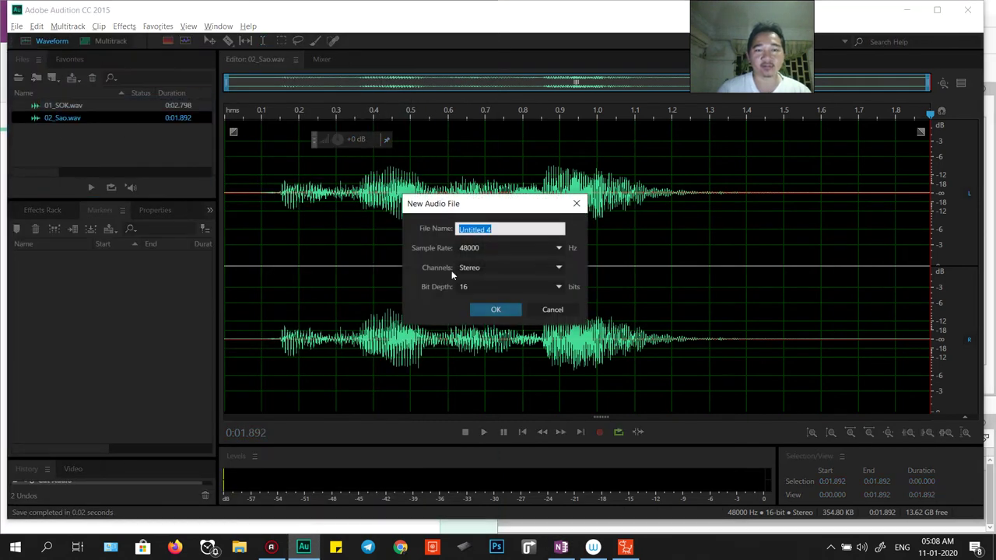
click(501, 310)
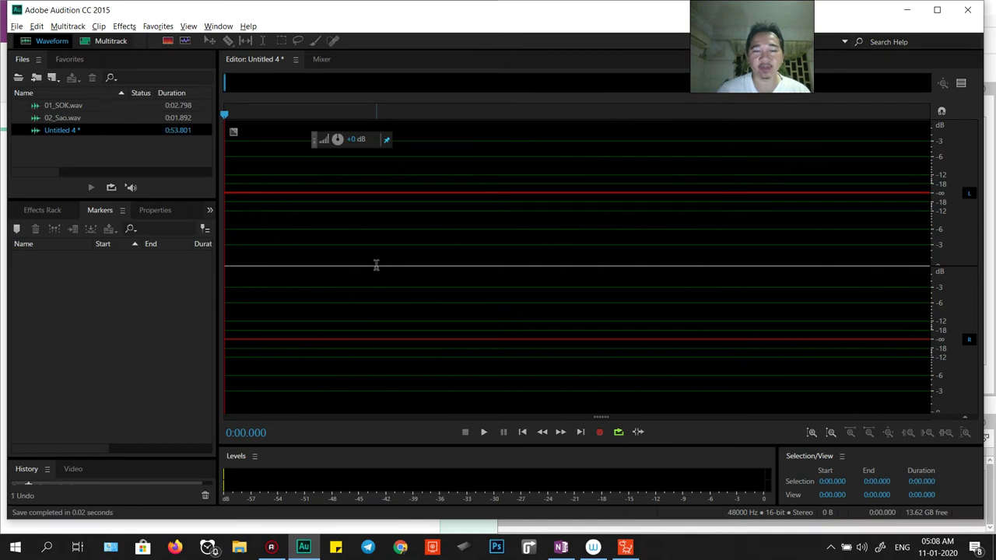
key(ctrl+v)
Play the pasted narration against script line 03 in OneNote and cut everything from about 6.768 s to the end.
key(alt+Tab)
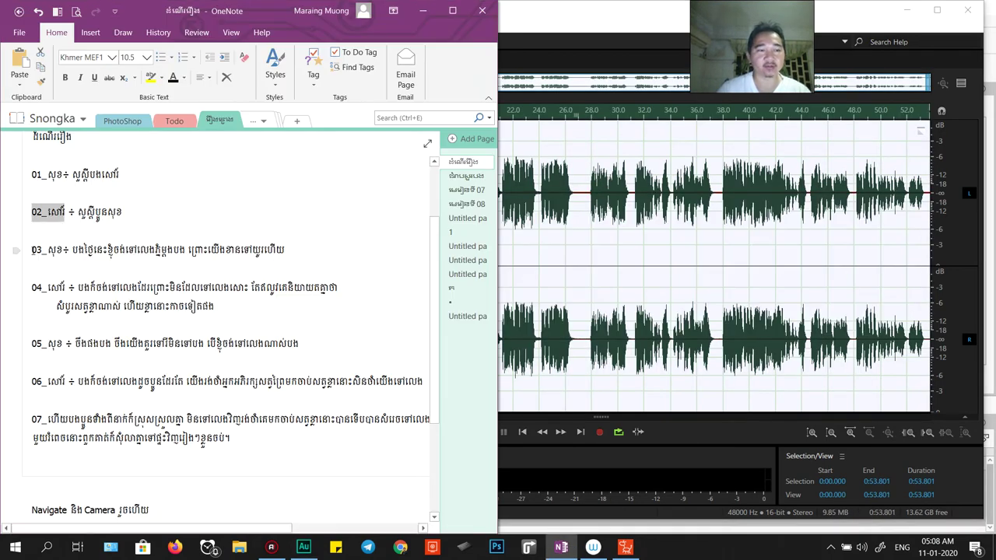
key(alt+Tab)
key(space)
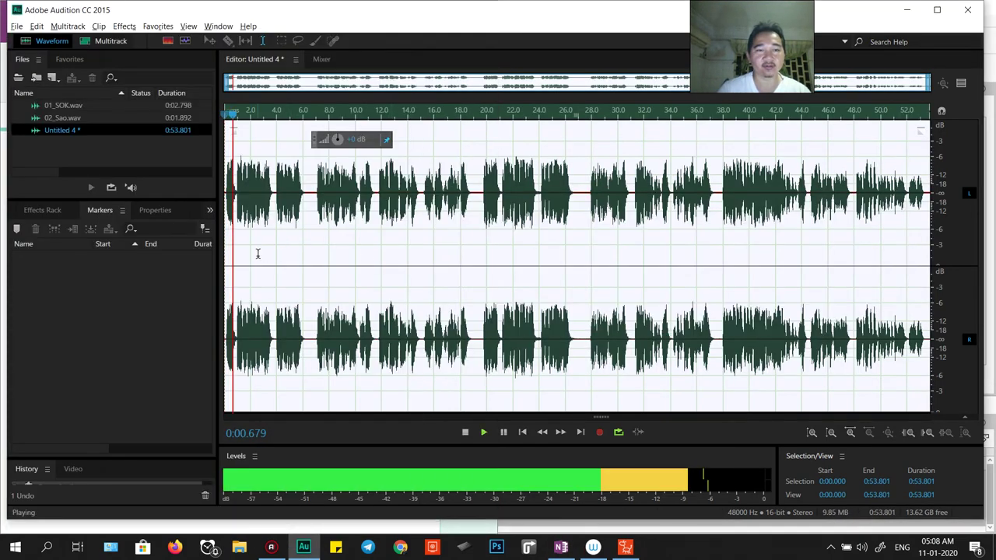
key(alt+Tab)
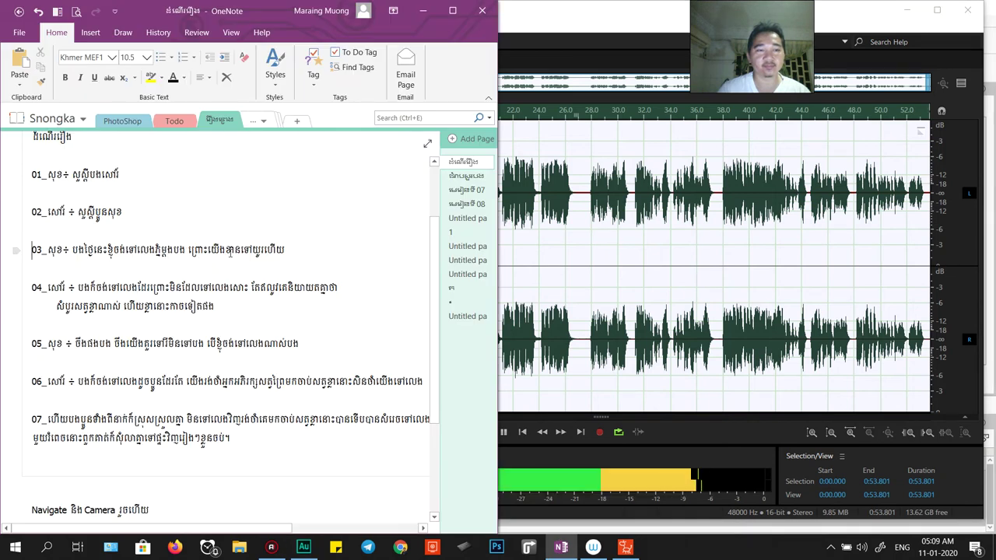
key(alt+Tab)
key(space)
drag(312, 334, 929, 335)
key(ctrl+x)
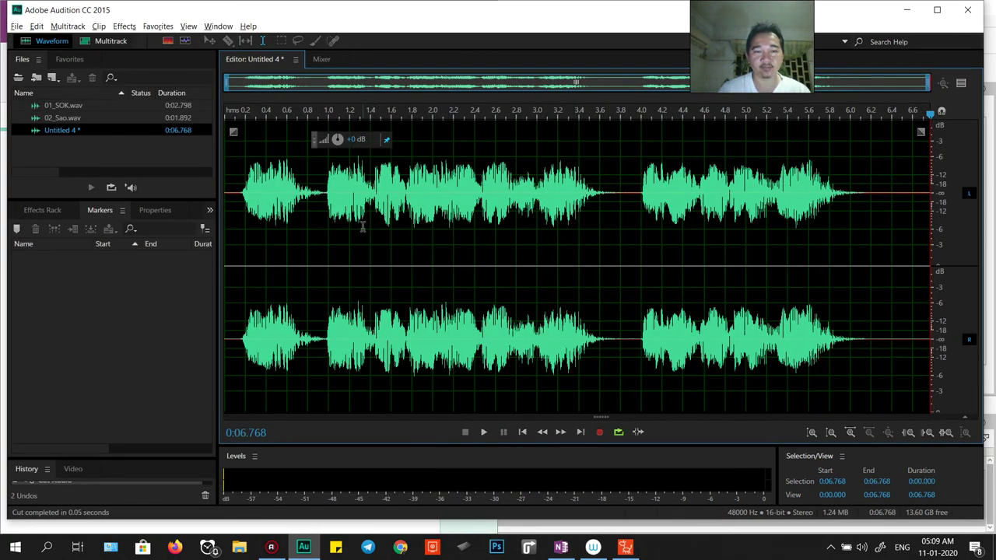
Save the remaining audio as 03_SOK.wav, taking the line number and character from the OneNote script.
key(ctrl+shift+s)
key(alt+Tab)
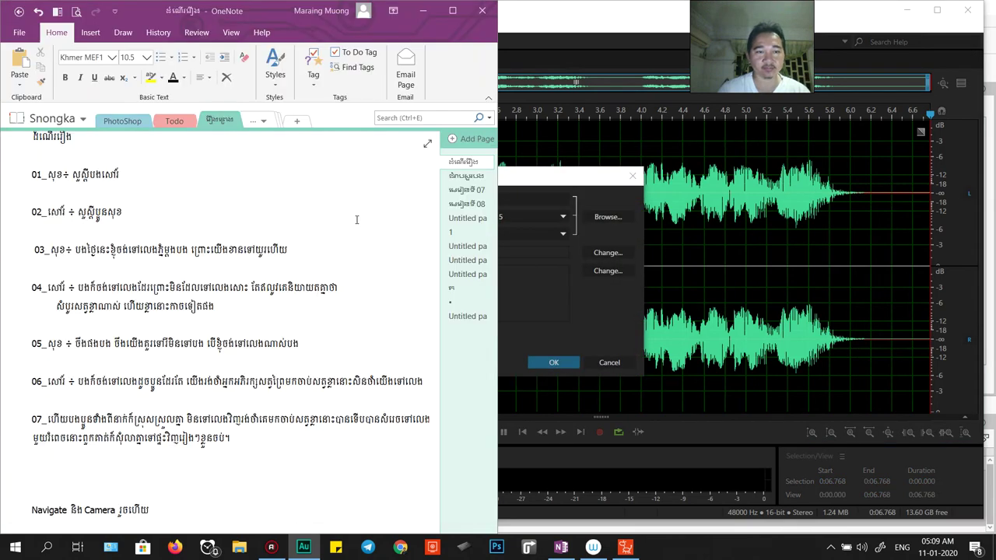
key(alt+Tab)
text(03)
key(alt+Tab)
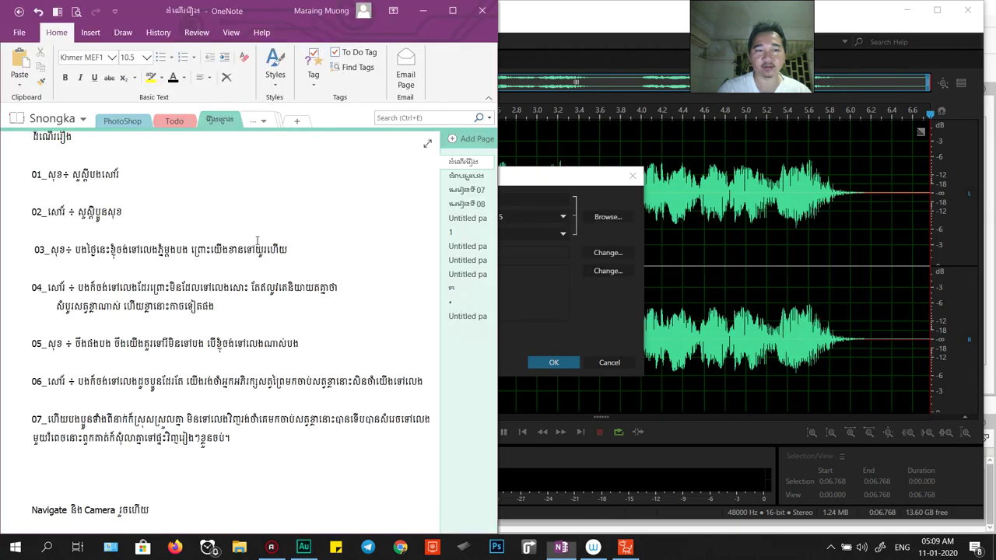
key(alt+Tab)
text(SOK)
key(Return)
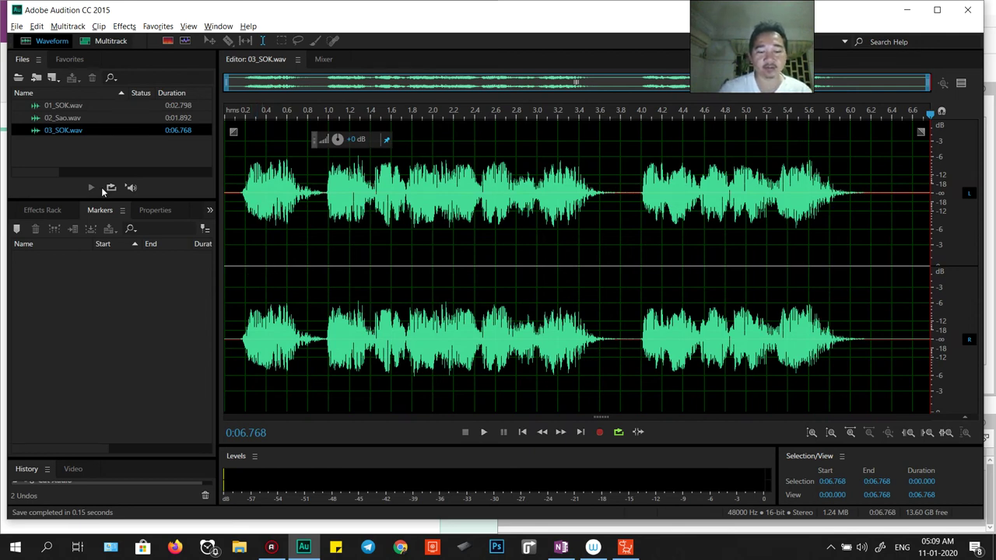
Create a new audio file named 04_Sao after script line 04 in OneNote, and paste the cut narration into it.
key(ctrl+shift+n)
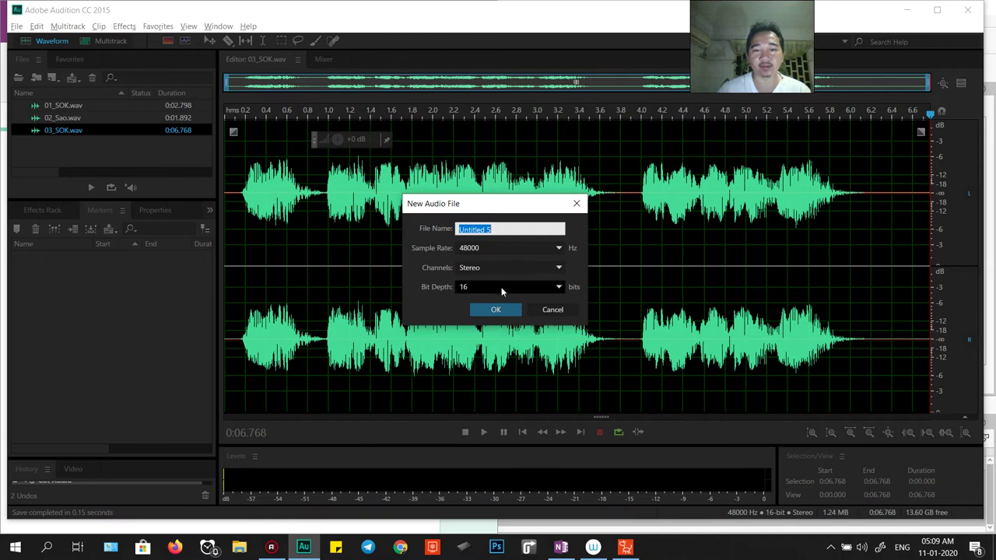
key(alt+Tab)
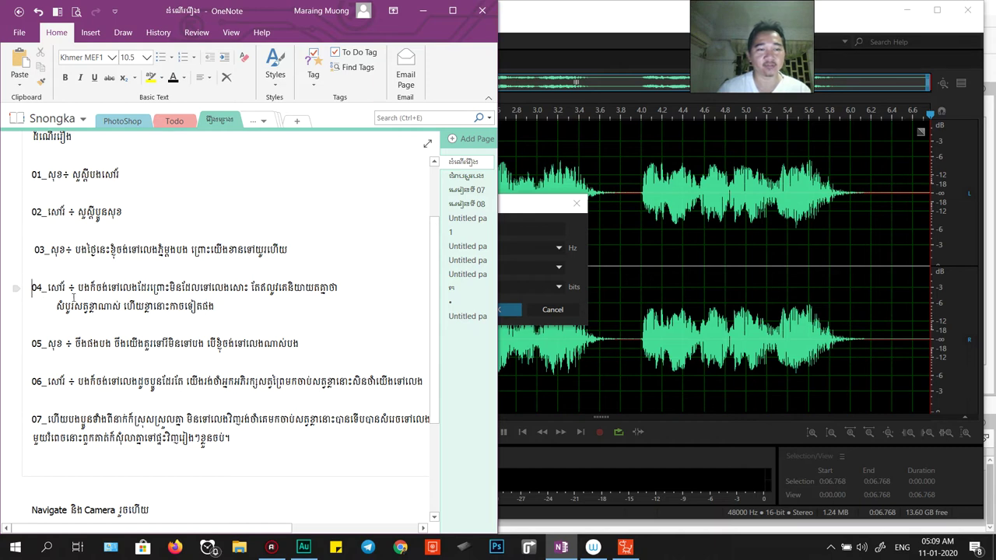
key(alt+Tab)
text(0)
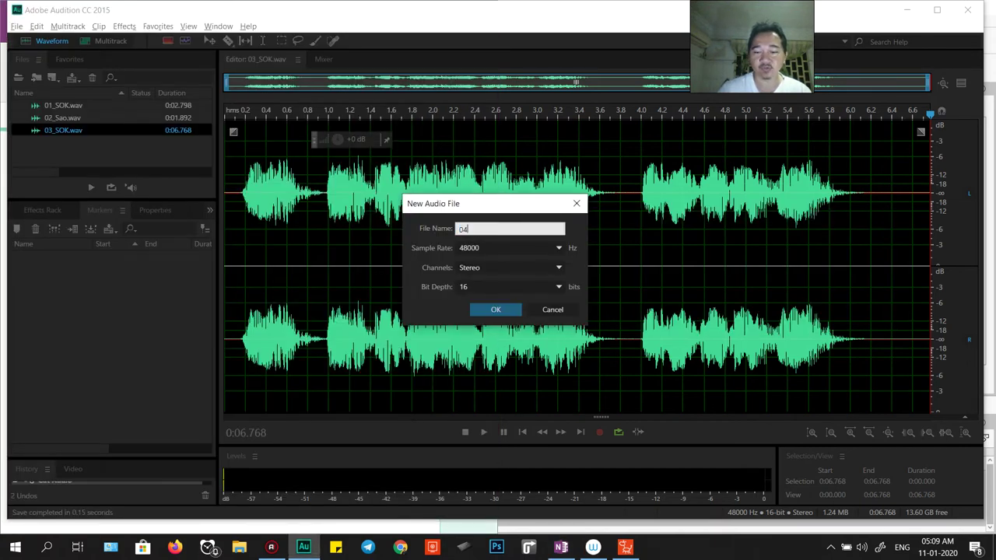
key(alt+Tab)
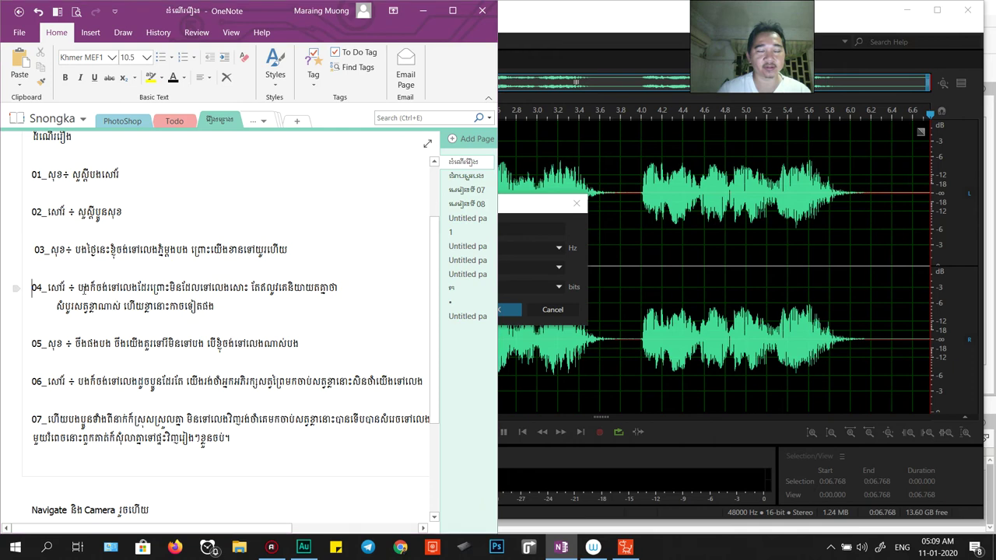
key(alt+Tab)
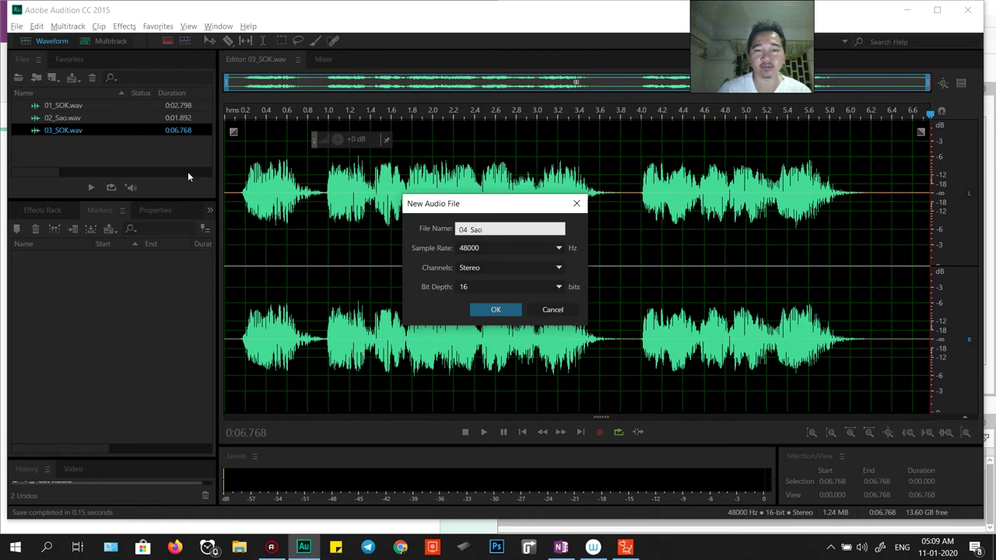
click(488, 308)
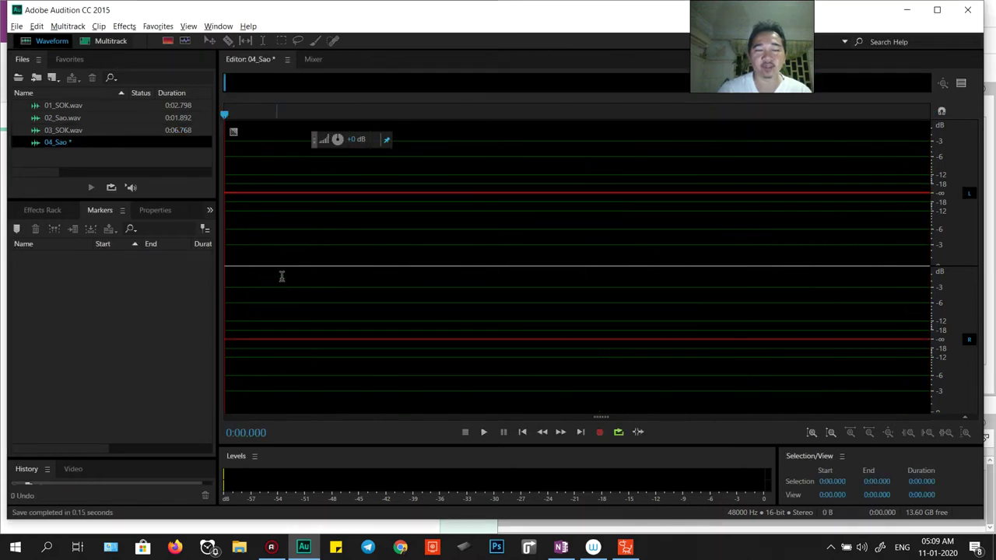
key(ctrl+v)
Play 04_Sao against script line 04, cut everything from about 12.688 s onward, and save it as 04_Sao.wav in D:\CrazyTalk\Learn\Vichet 5.
key(alt+Tab)
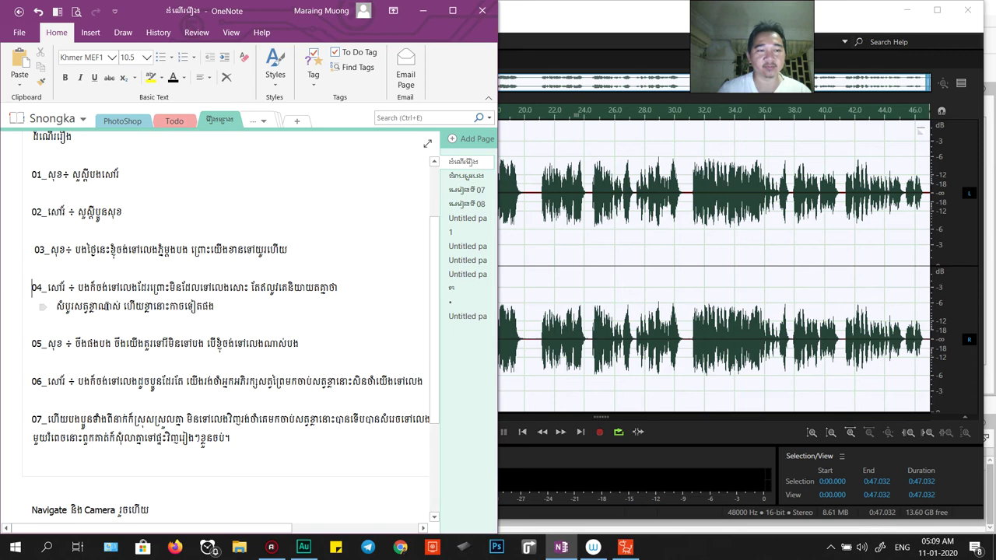
key(alt+Tab)
key(space)
key(alt+Tab)
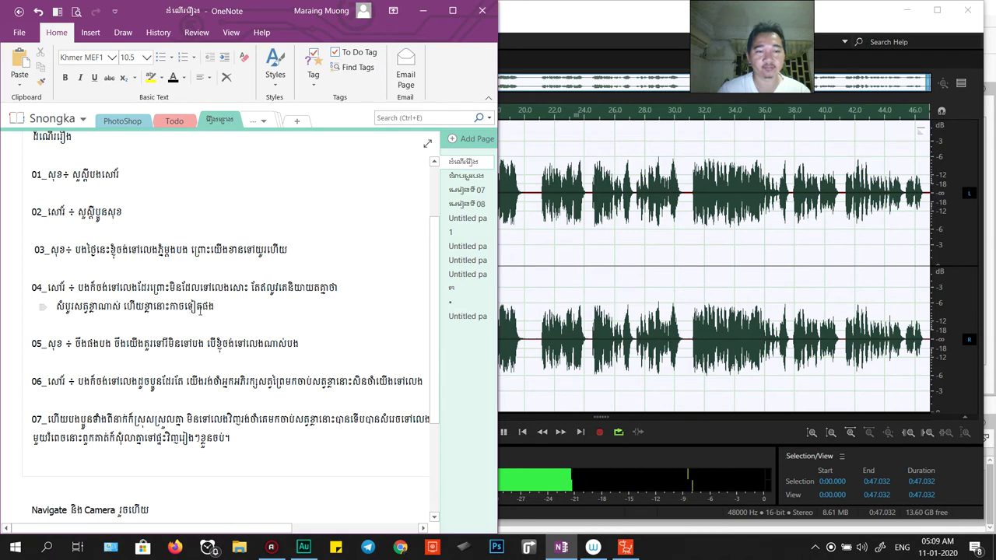
click(411, 280)
drag(415, 335, 930, 336)
key(ctrl+x)
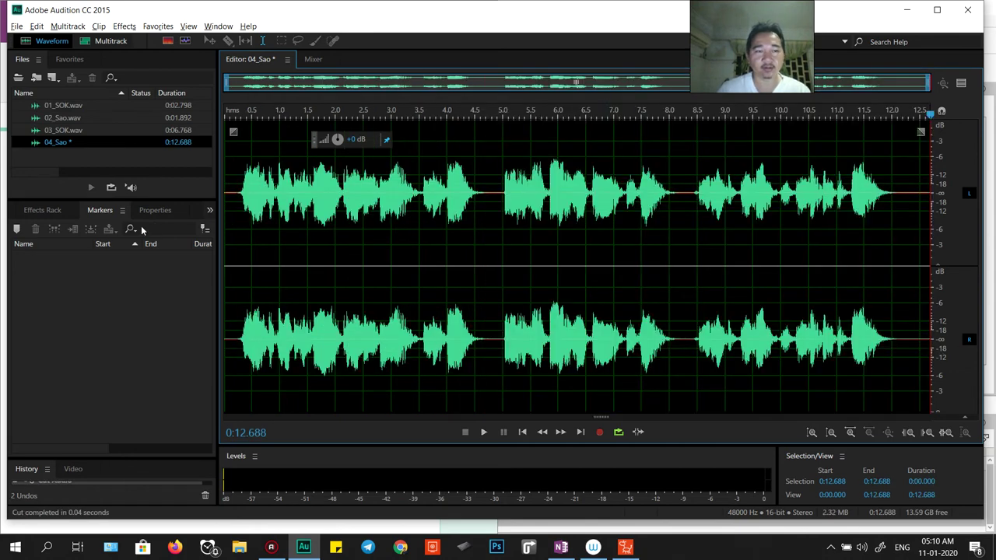
key(ctrl+shift+s)
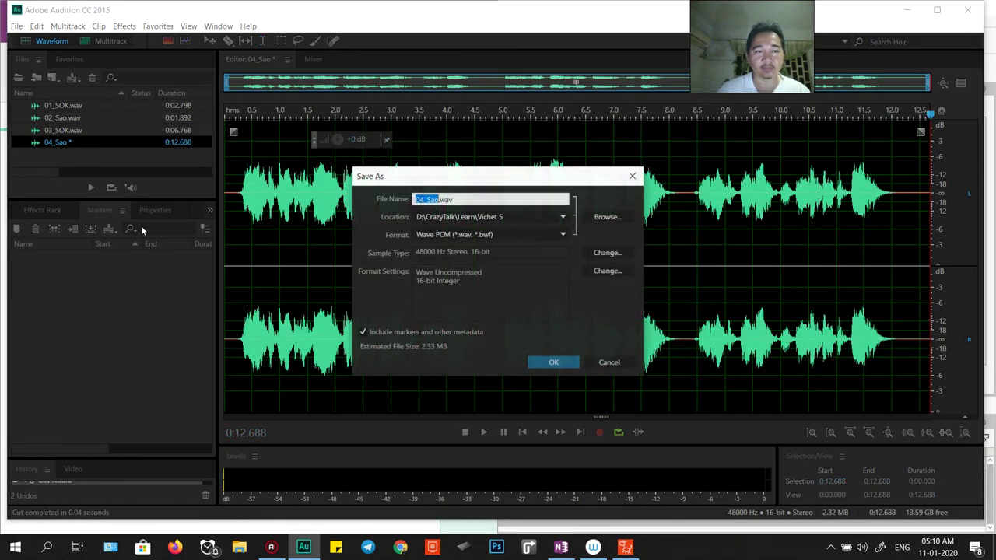
click(568, 362)
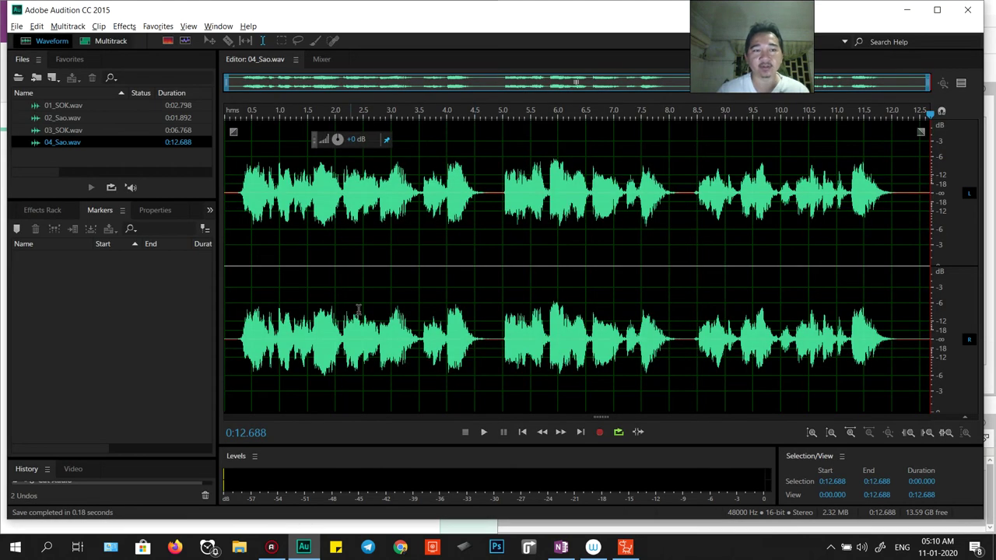
Create a new audio file named 05_SOK after script line 05 in OneNote, and paste the cut narration into it.
key(ctrl+shift+n)
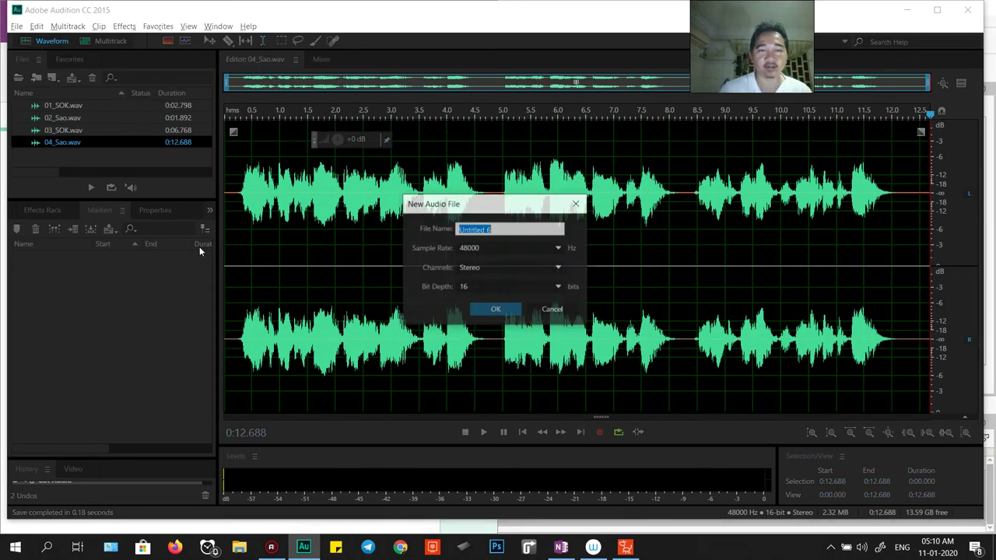
key(alt+Tab)
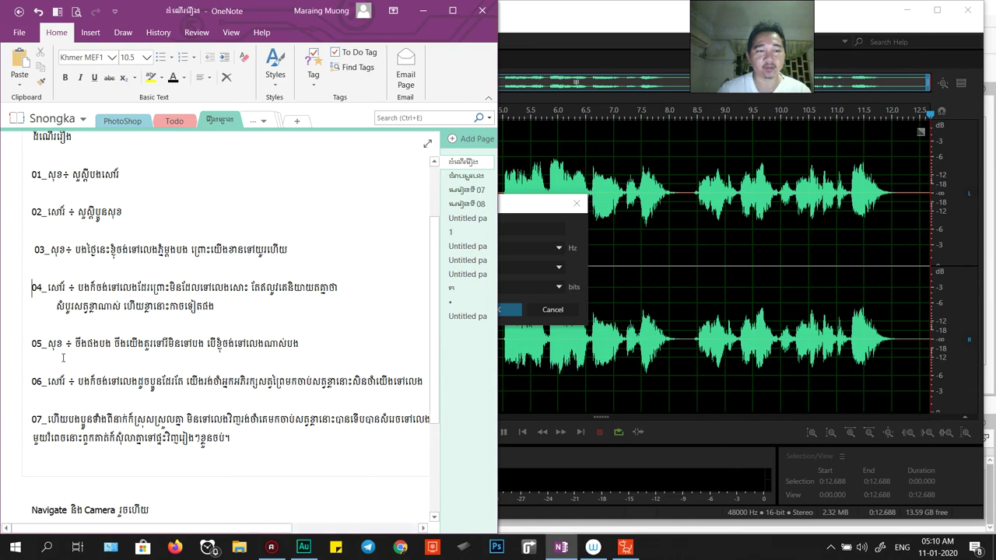
key(alt+Tab)
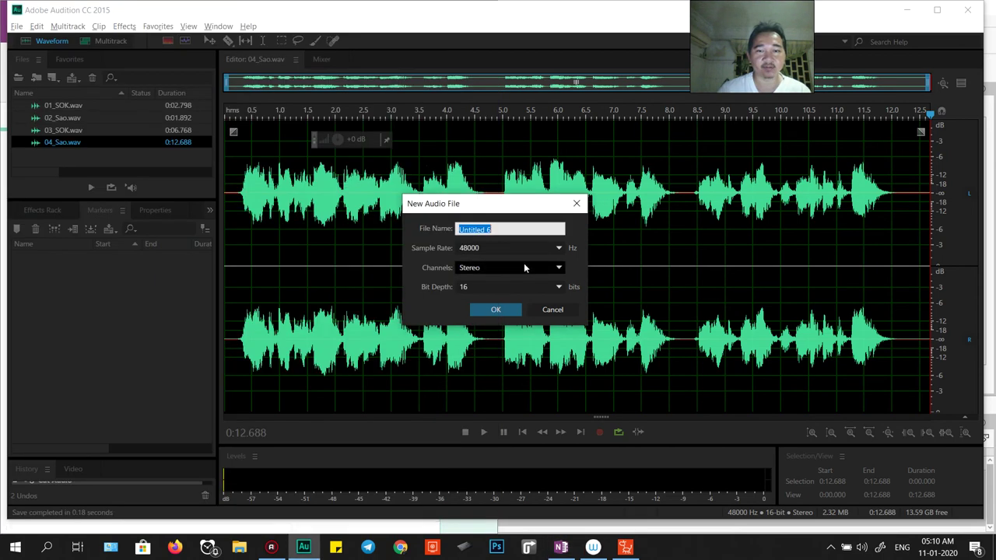
text(05)
key(alt+Tab)
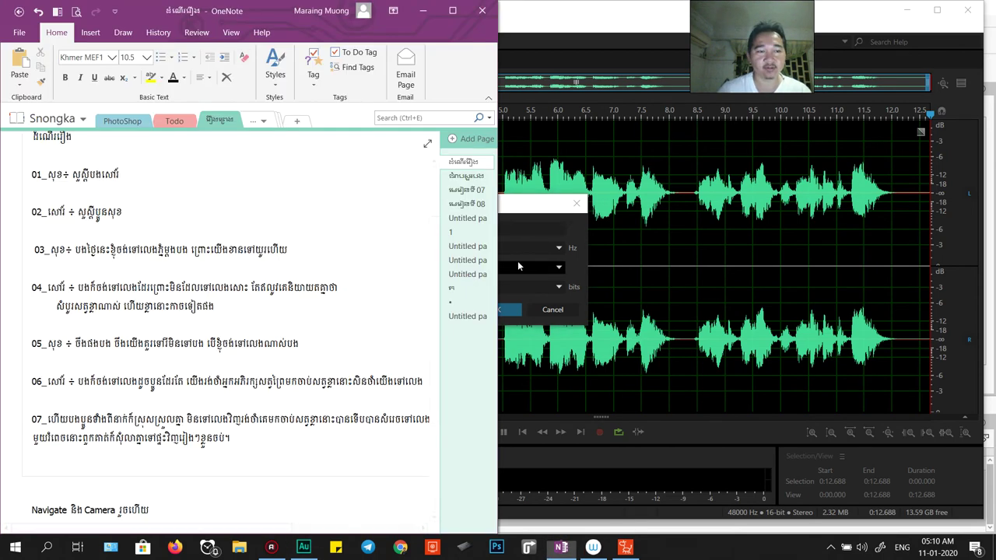
key(alt+Tab)
text(SOK)
key(Return)
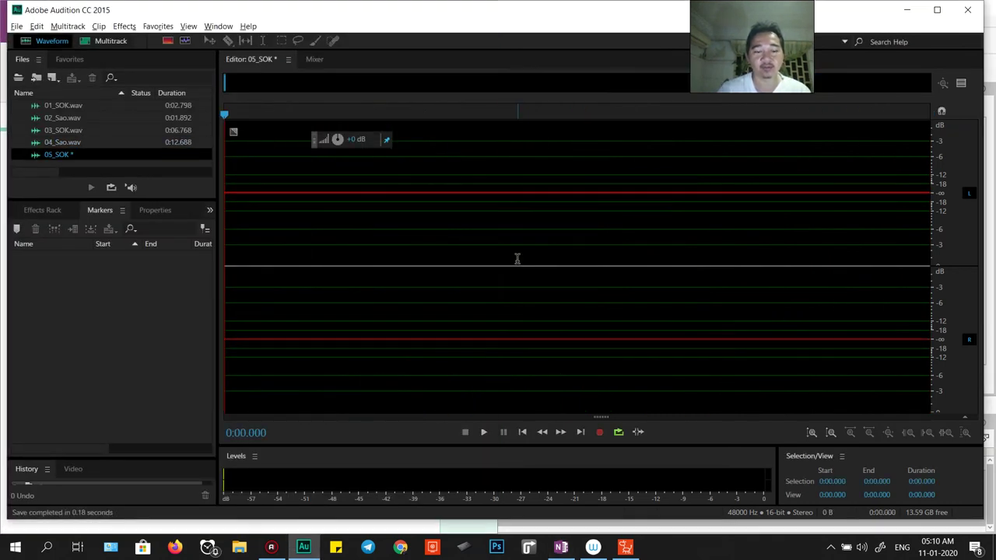
key(ctrl+v)
Play the end of line 05, cut everything from about 7.978 s onward, and save the rest as 05_SOK.wav in D:\CrazyTalk\Learn\Vichet 5.
click(372, 270)
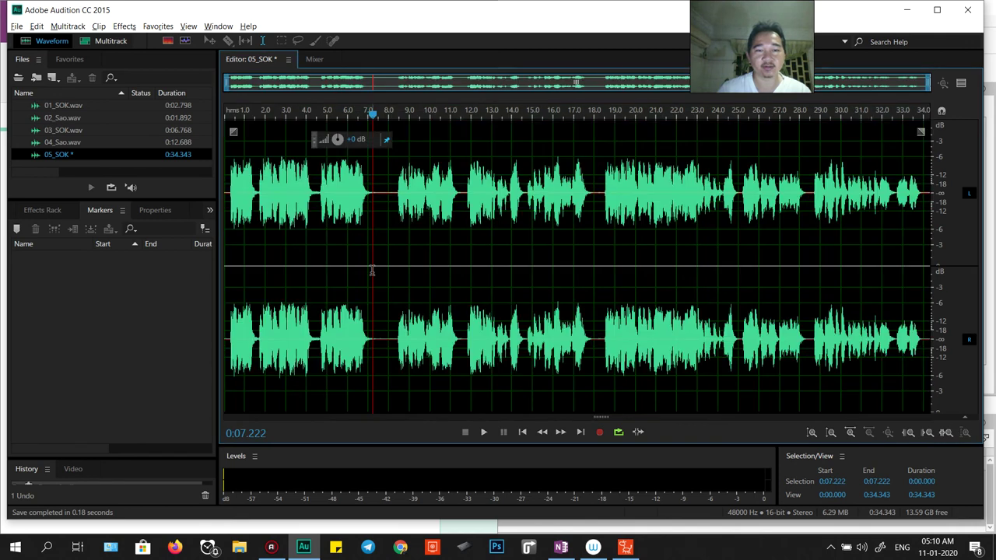
click(356, 339)
key(space)
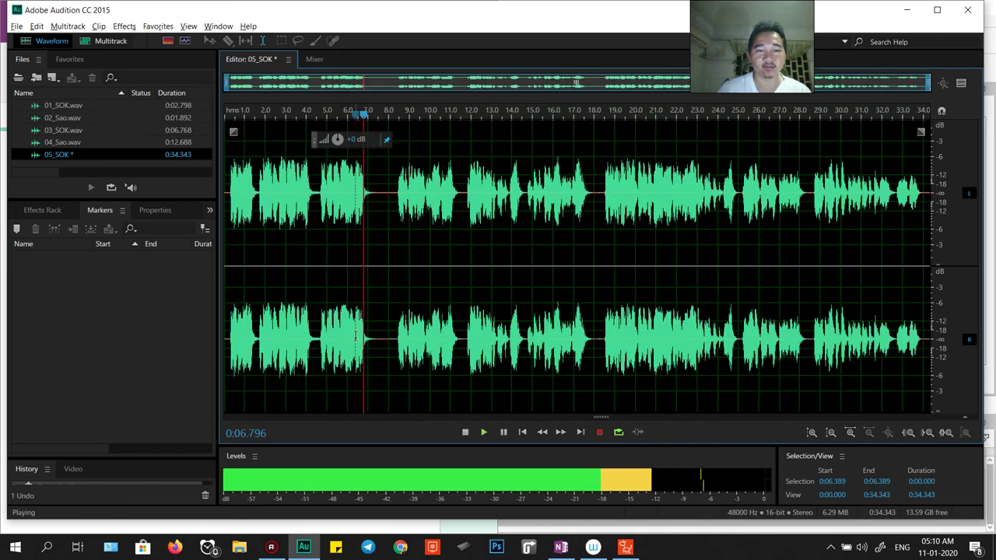
key(space)
key(alt+Tab)
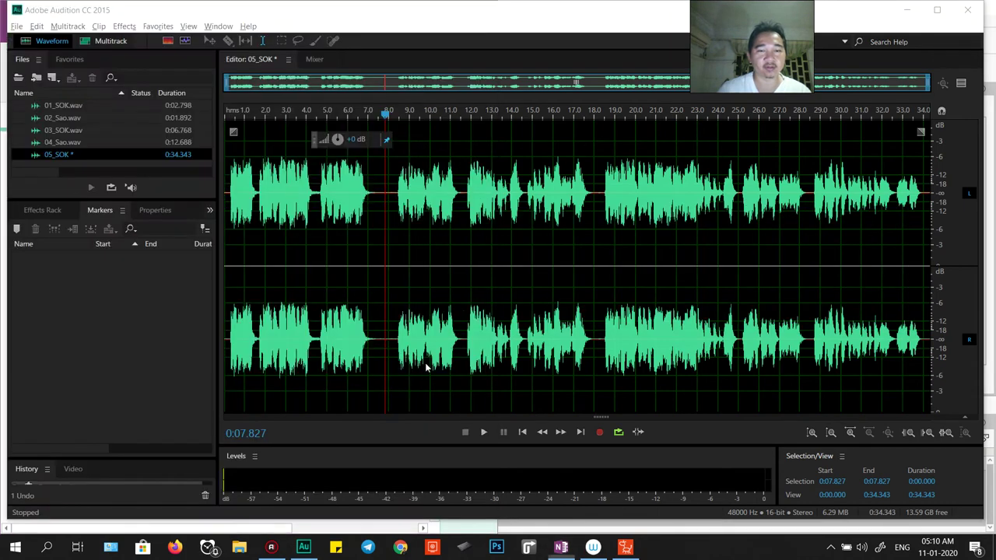
key(alt+Tab)
drag(389, 349, 931, 349)
key(ctrl+x)
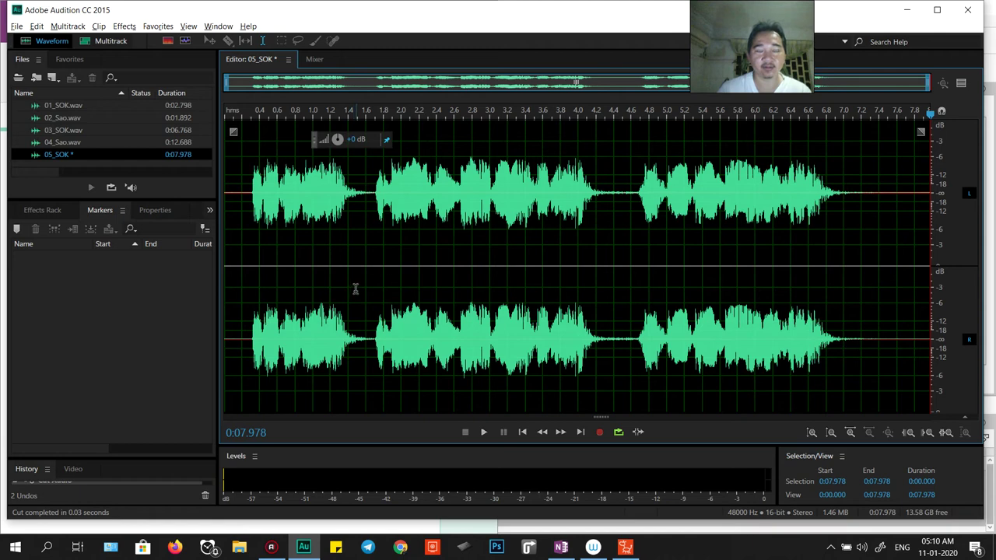
key(ctrl+shift+s)
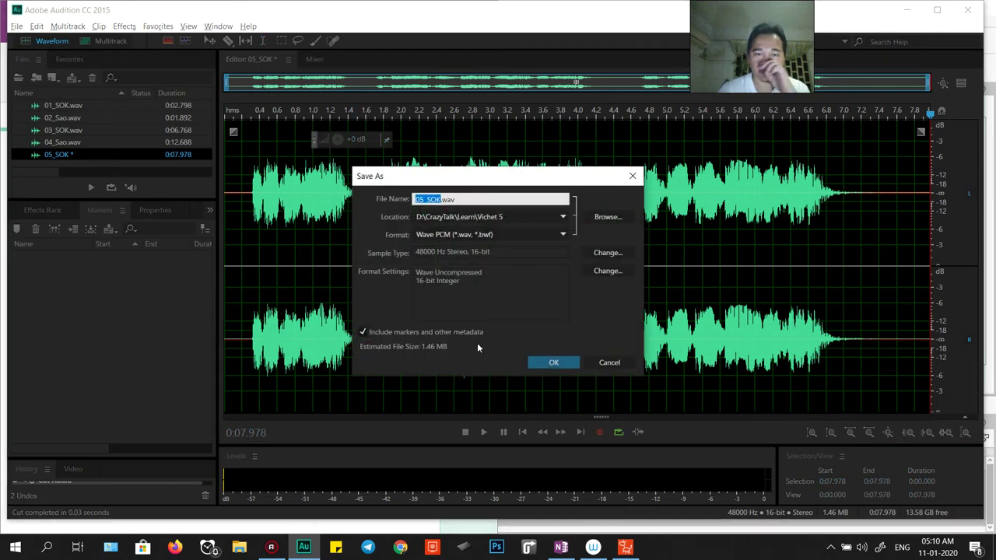
click(537, 358)
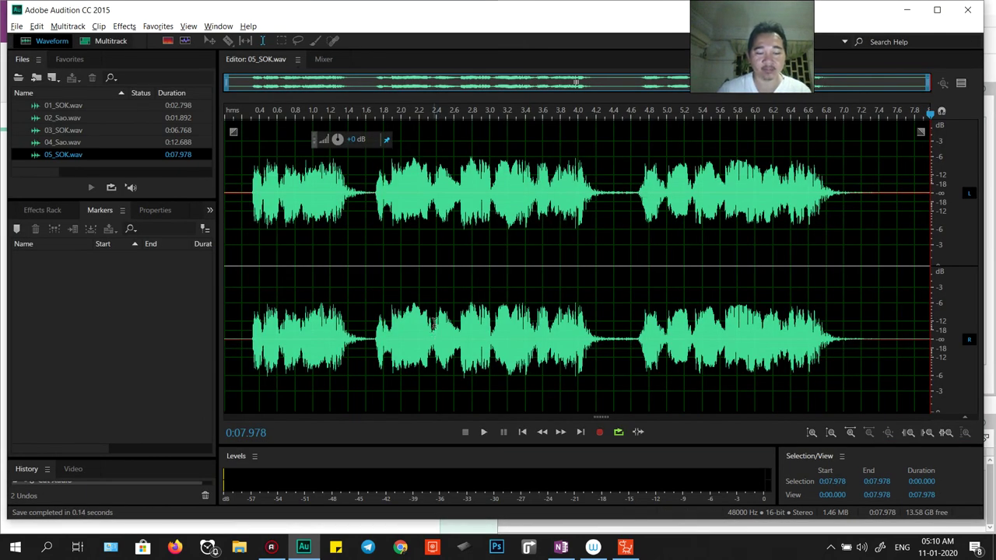
Create a new audio file with the default name, paste the cut narration into it, and undo the paste.
key(ctrl+shift+n)
key(Return)
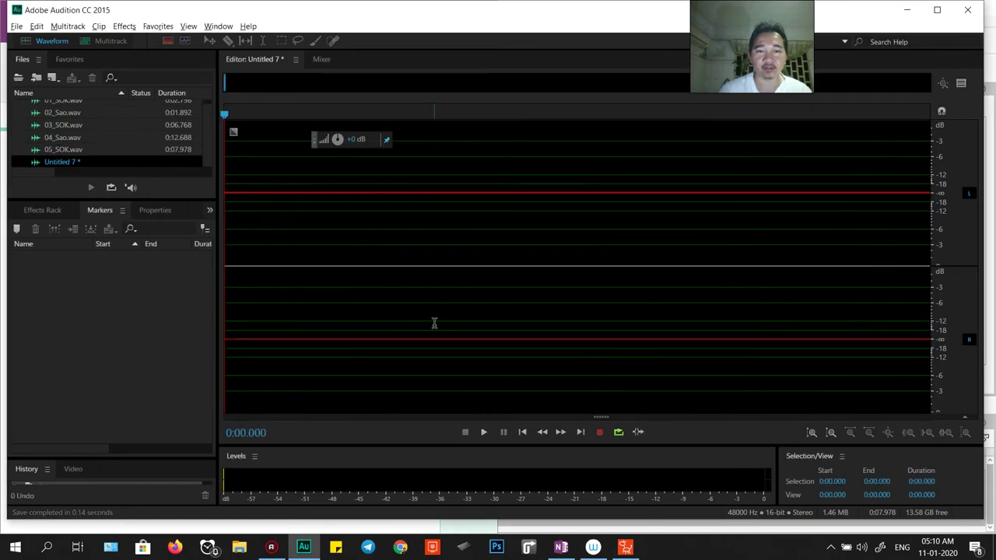
key(ctrl+v)
key(alt+Tab)
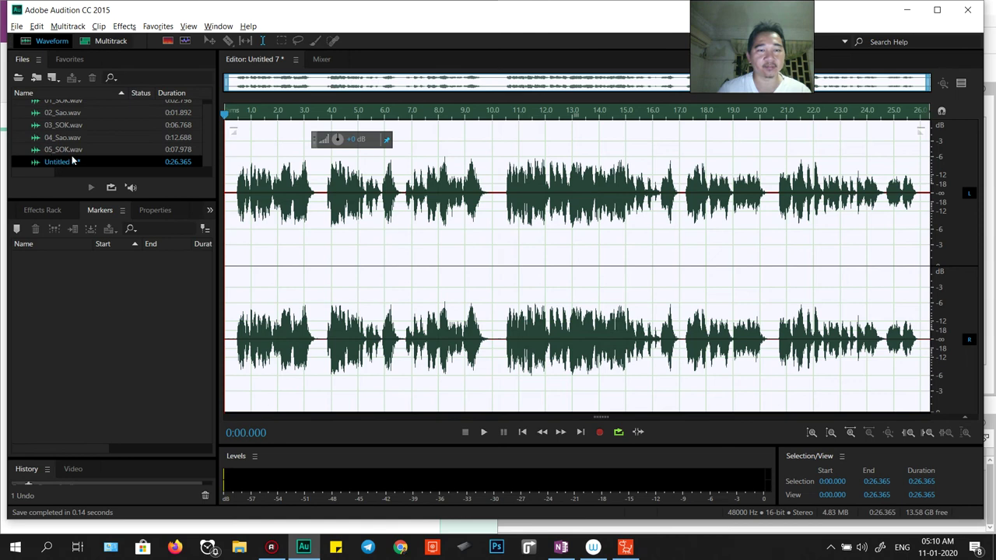
key(ctrl+z)
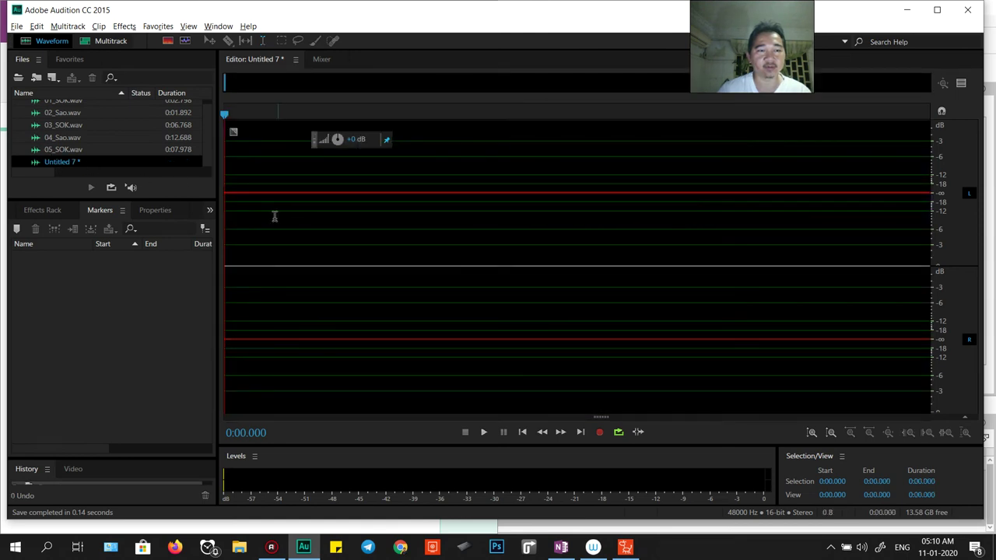
Create a new audio file named 06_Sao after script line 06 in OneNote, and paste the cut narration into it.
key(ctrl+shift+n)
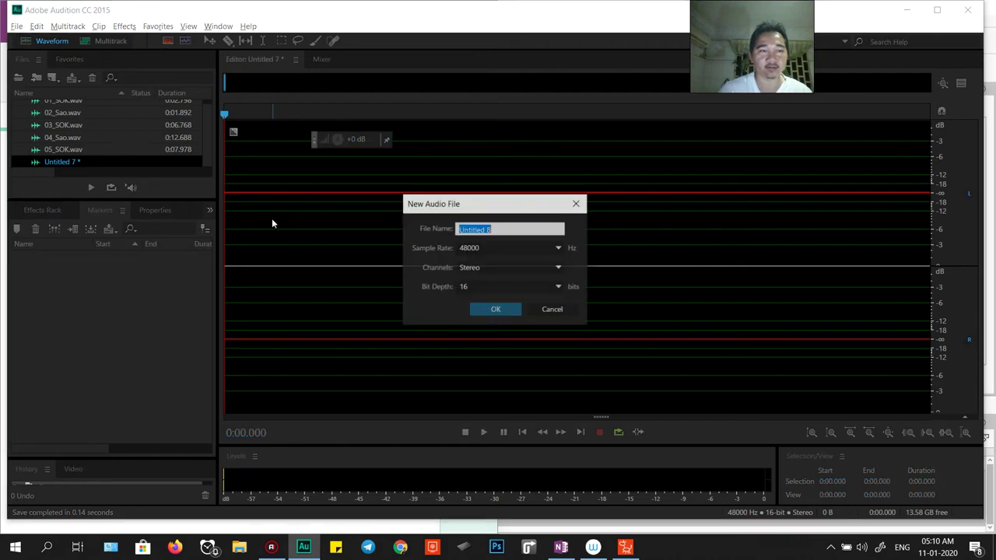
key(alt+Tab)
key(alt+Tab)
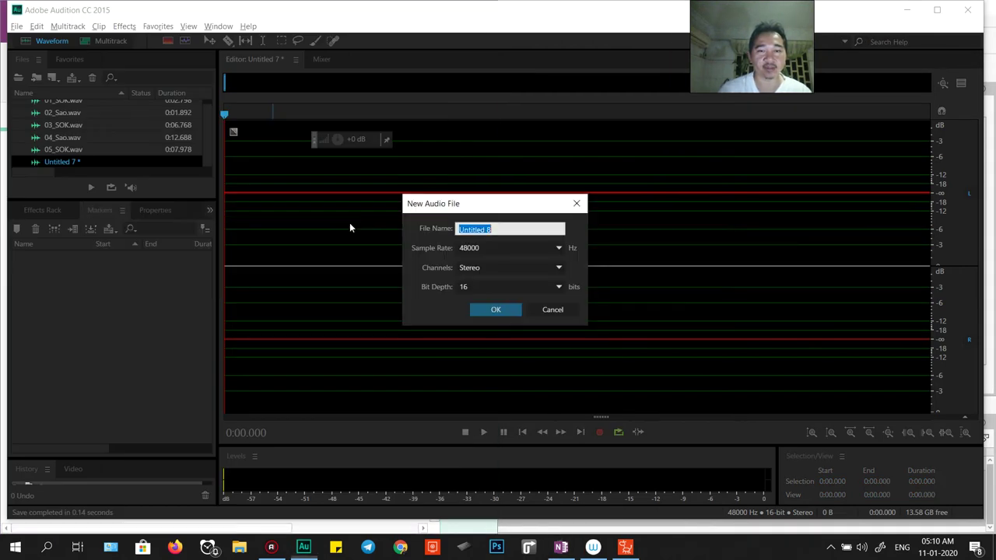
text(05)
key(alt+Tab)
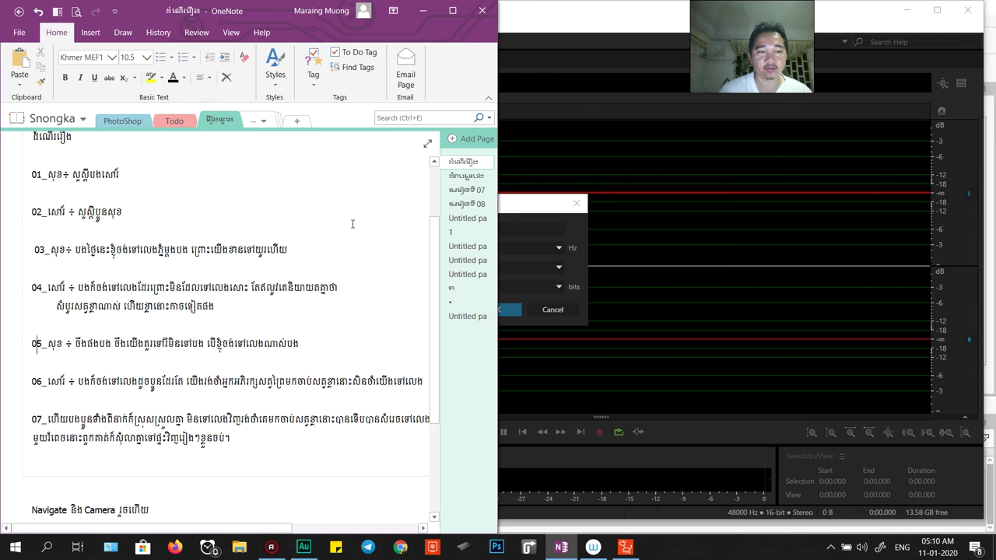
key(alt+Tab)
text(06)
key(alt+Tab)
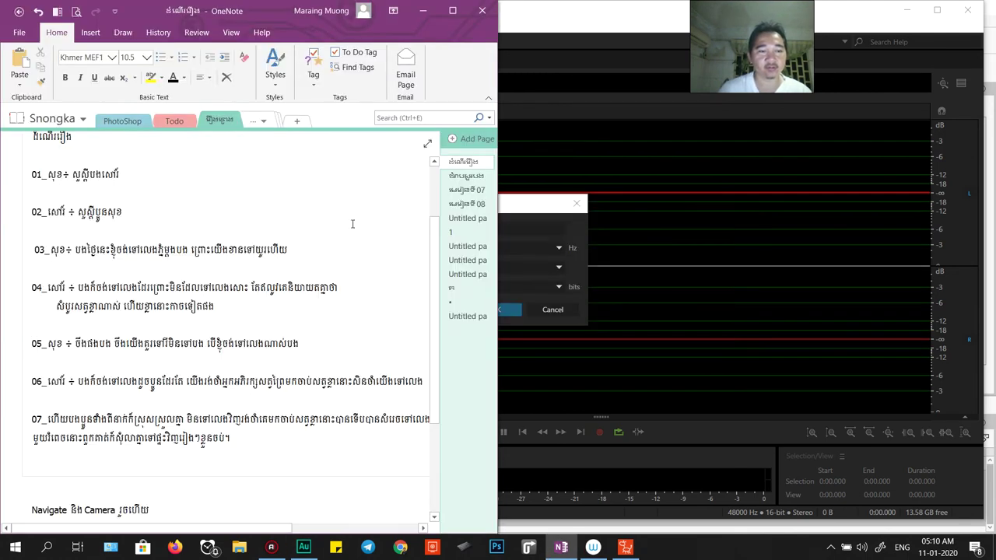
key(alt+Tab)
text(Sao)
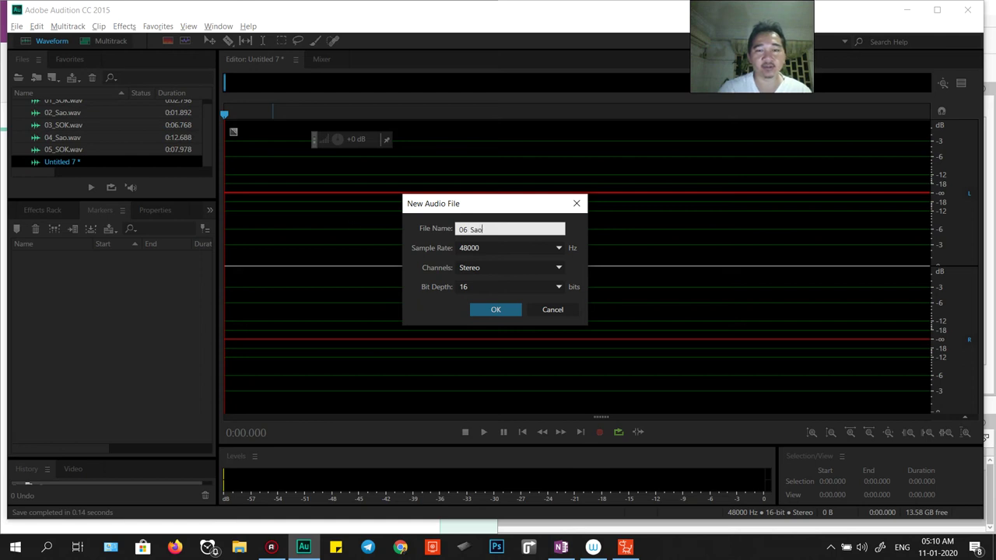
key(Return)
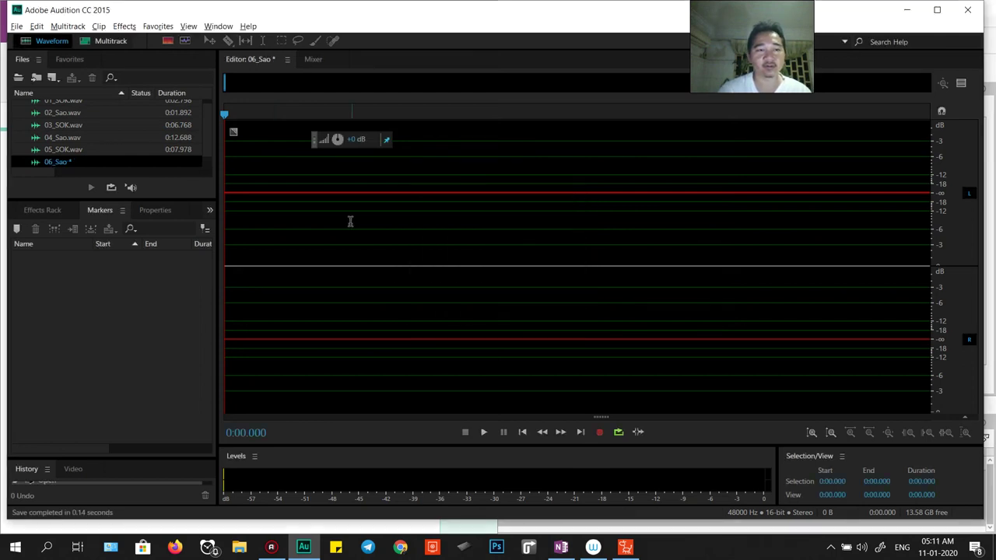
scroll(70, 167, up, 1)
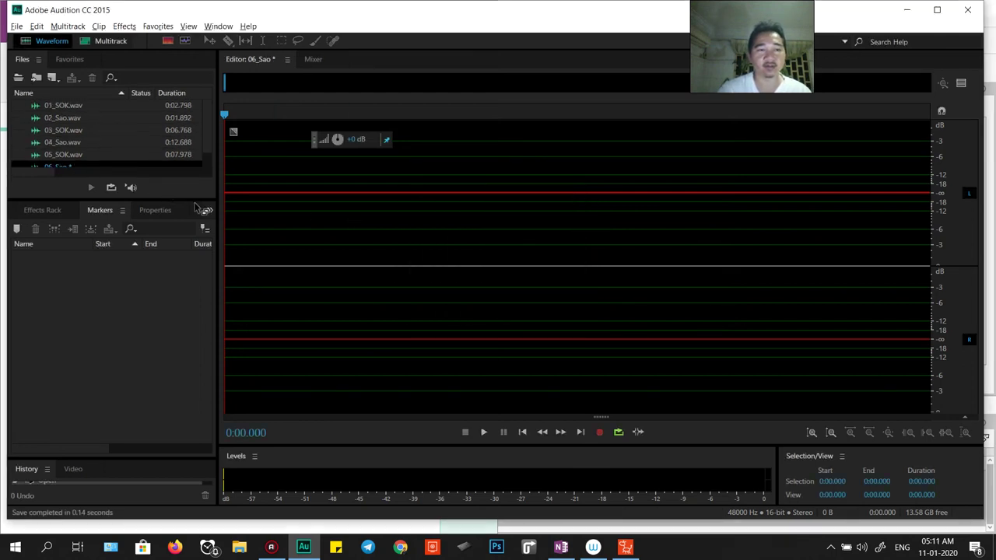
key(ctrl+v)
Play the end of line 06 against the script, cut everything from about 10.308 s onward, and save as 06_Sao.wav in D:\CrazyTalk\Learn\Vichet 5.
key(alt+Tab)
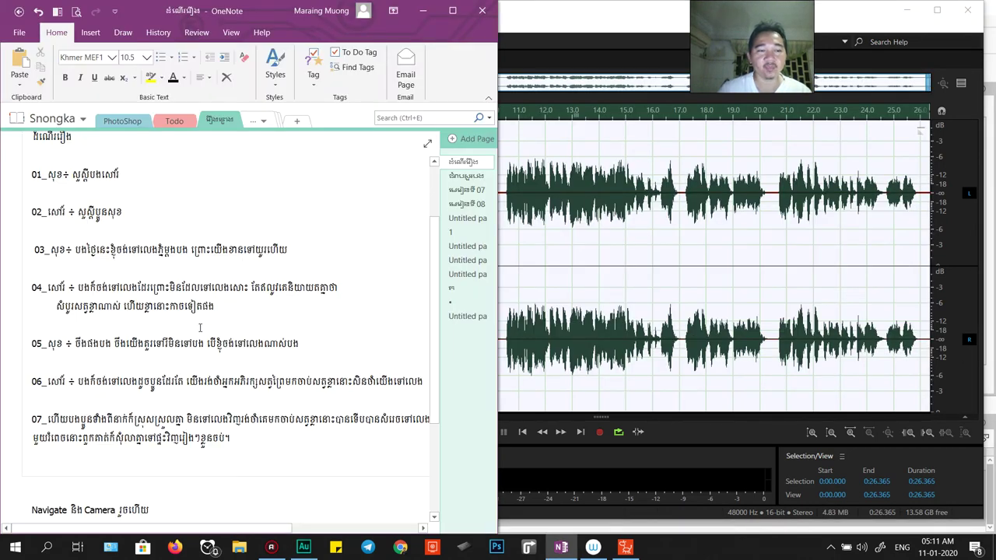
key(alt+Tab)
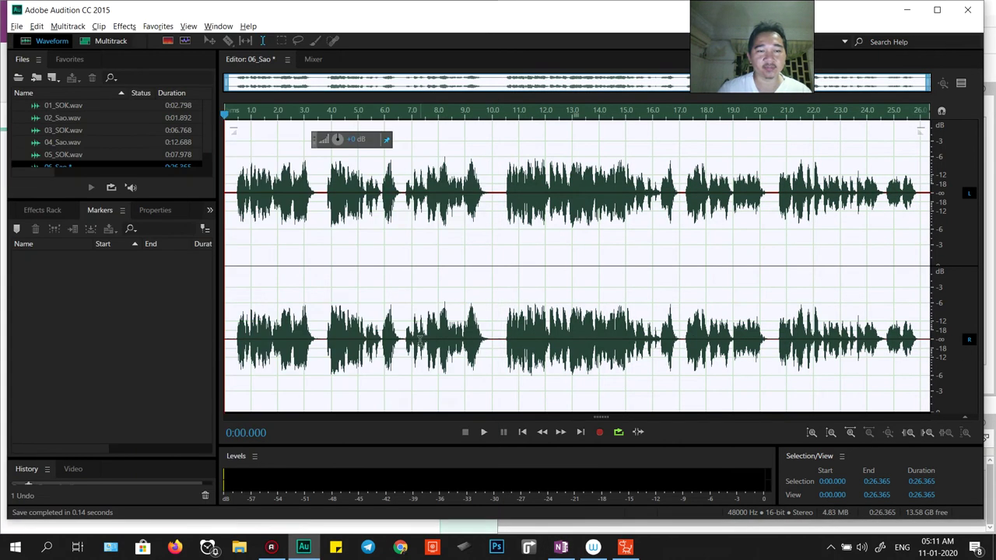
click(500, 279)
key(space)
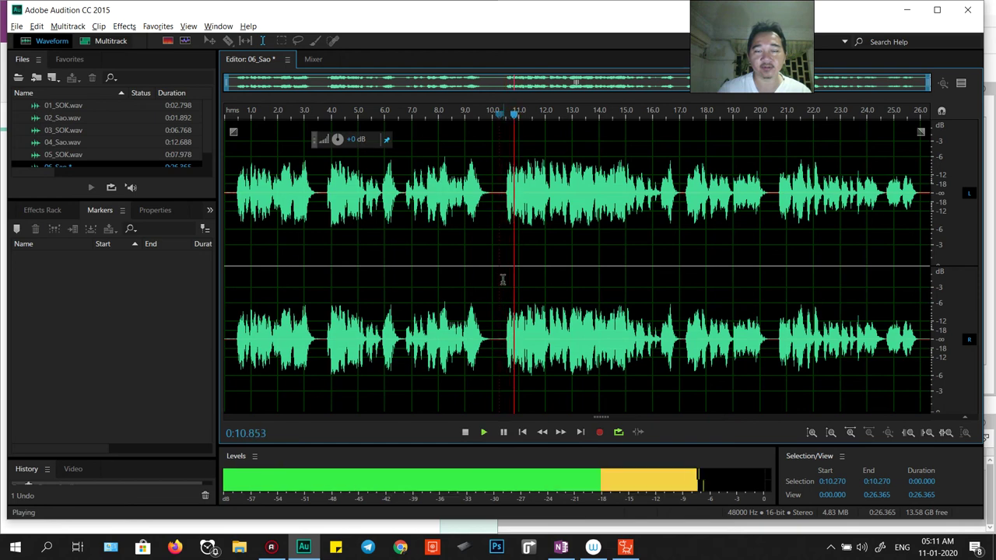
key(alt+Tab)
key(alt+Tab)
key(space)
click(501, 312)
drag(501, 319, 912, 393)
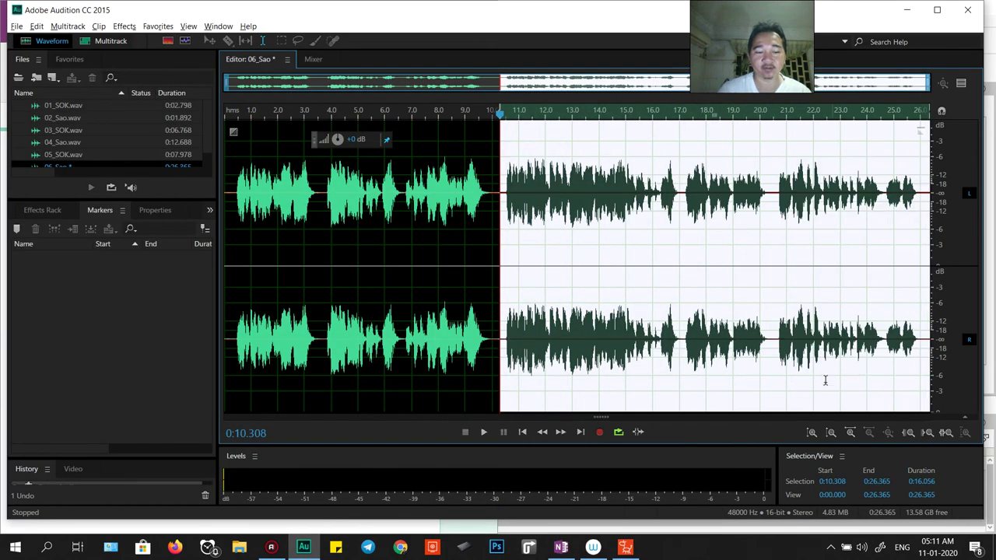
key(ctrl+x)
key(ctrl+s)
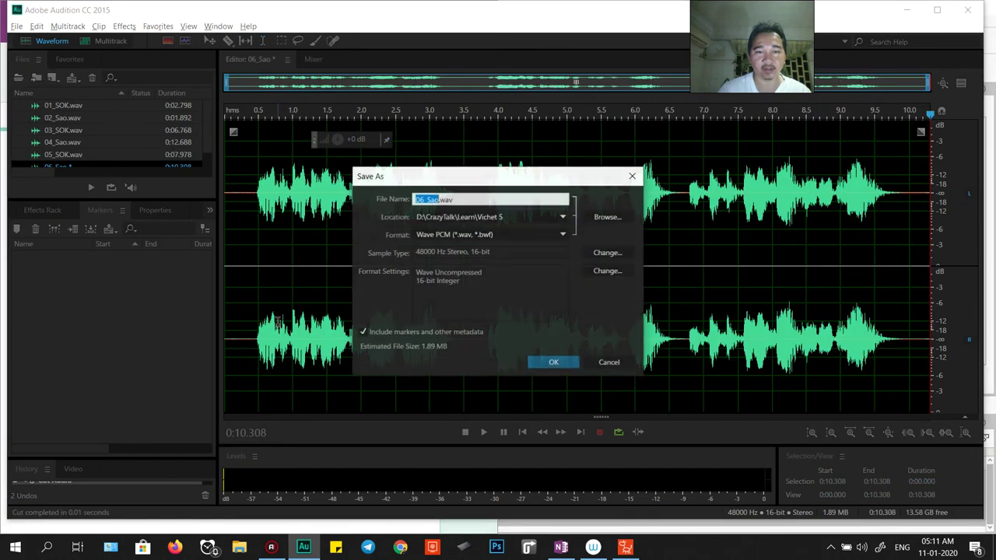
click(552, 364)
Create a new audio file named 07_Talk after script line 07, paste the remaining narration into it, and save it as 07_Talk.wav.
scroll(105, 155, down, 1)
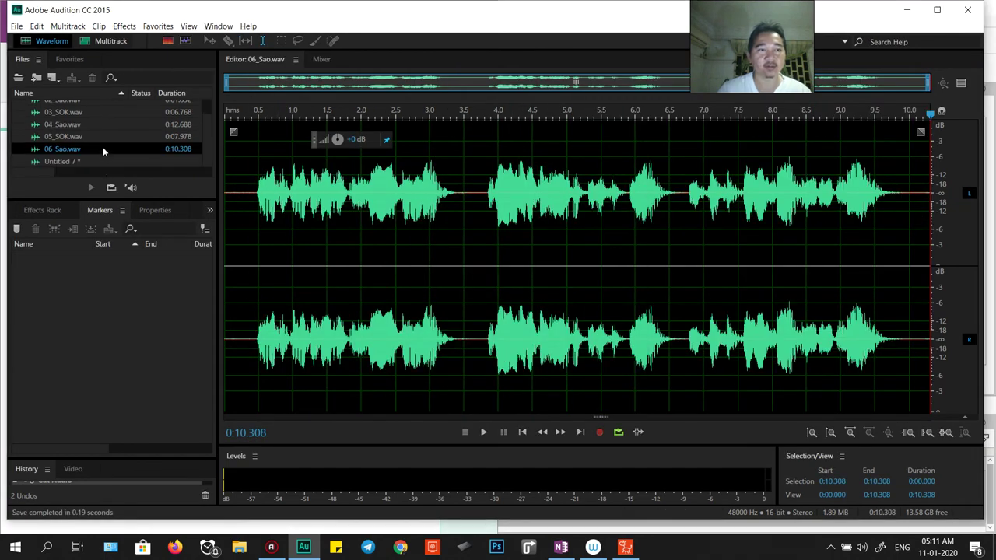
key(ctrl+shift+n)
key(alt+Tab)
key(alt+Tab)
text(0)
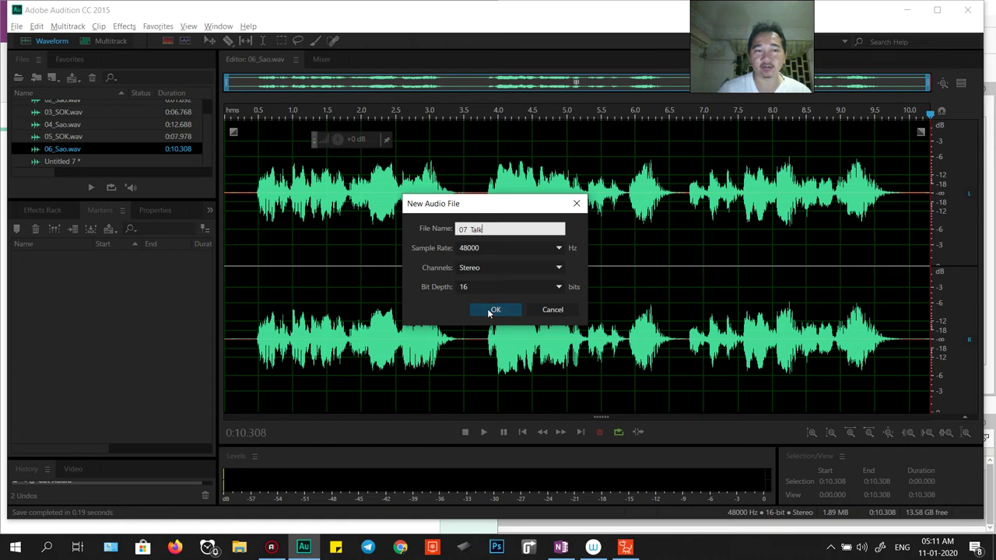
click(493, 311)
key(ctrl+v)
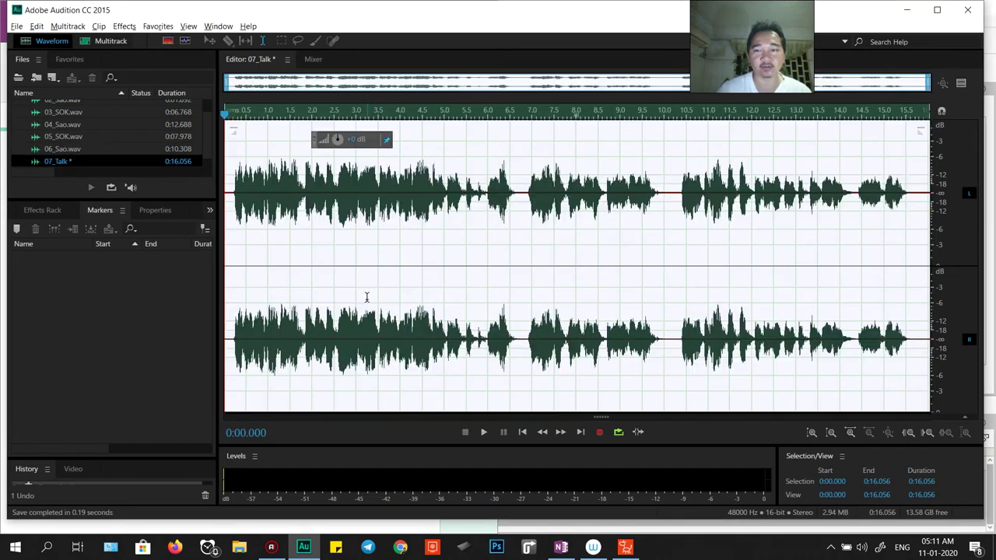
key(ctrl+s)
click(556, 362)
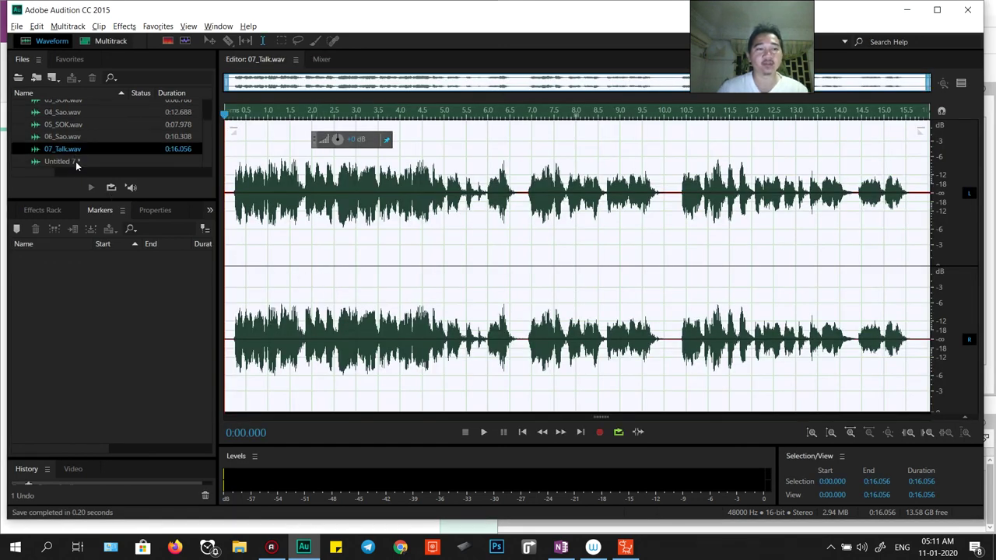
Close the empty Untitled 7 audio file without saving it.
double_click(65, 163)
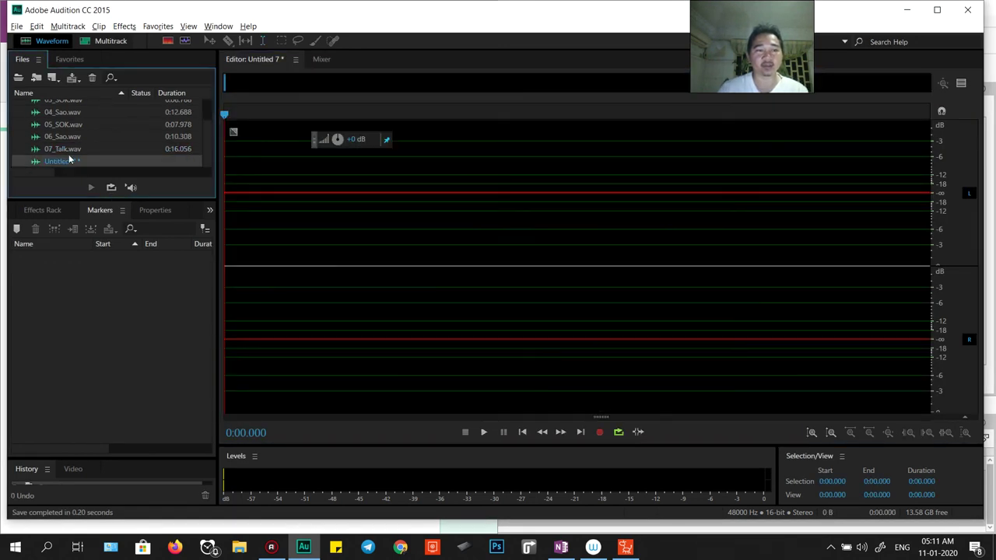
click(92, 78)
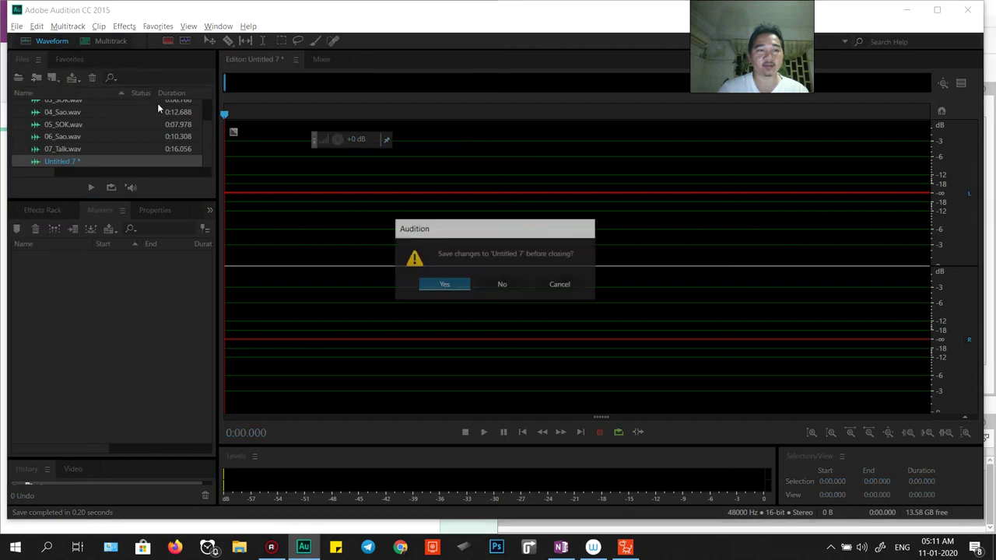
click(507, 285)
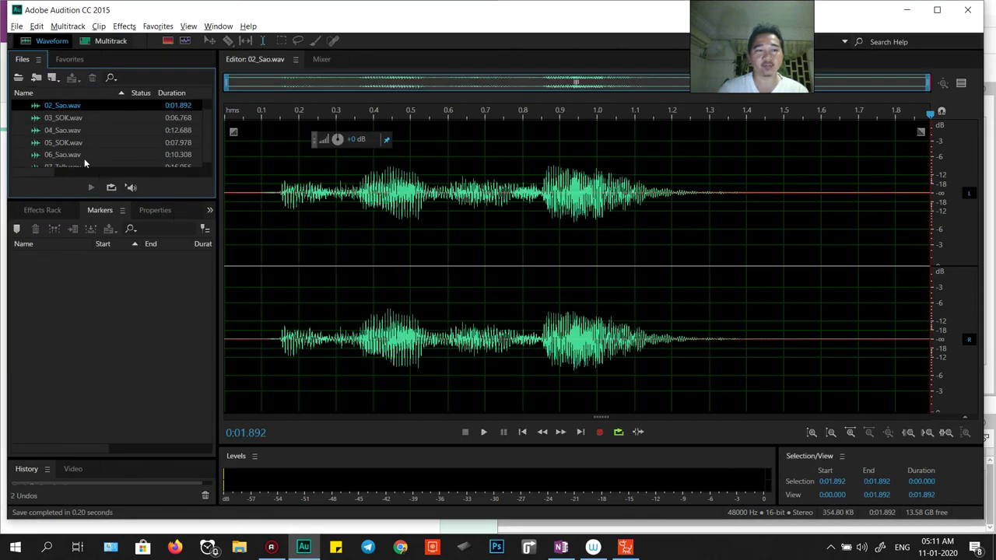
Copy the save location path D:\CrazyTalk\Learn\Vichet 5 from the 02_Sao.wav Save As settings, look through that folder, and cancel the save.
scroll(78, 151, up, 1)
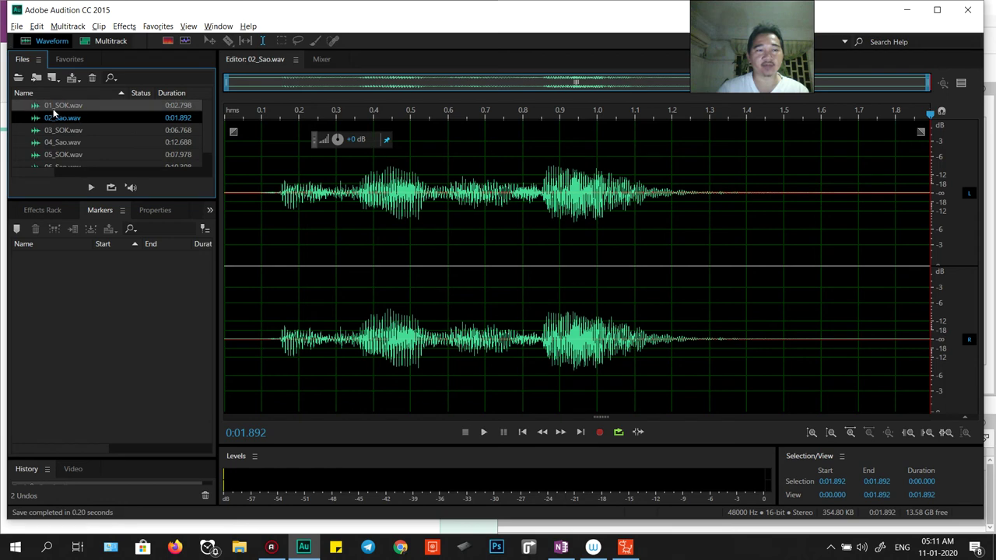
key(ctrl+shift+s)
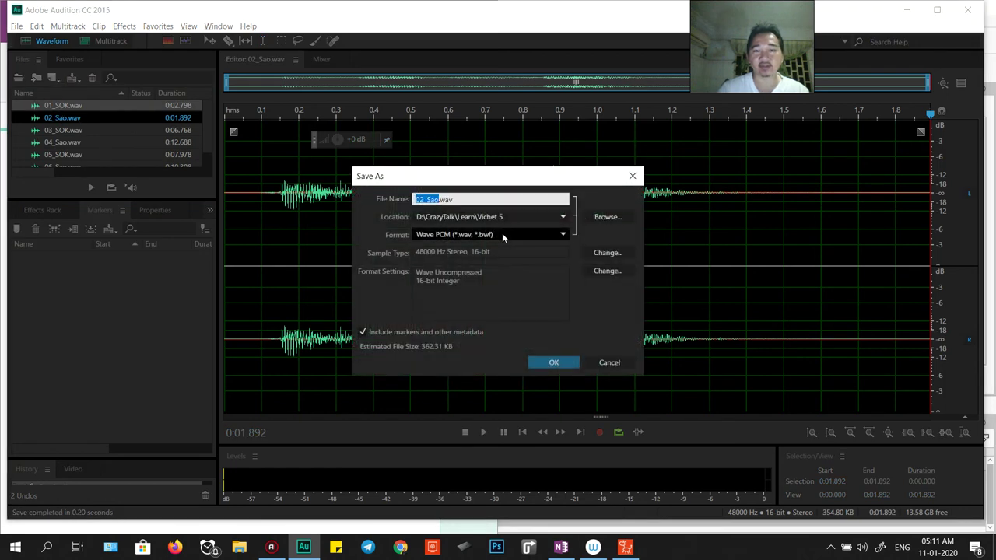
click(596, 217)
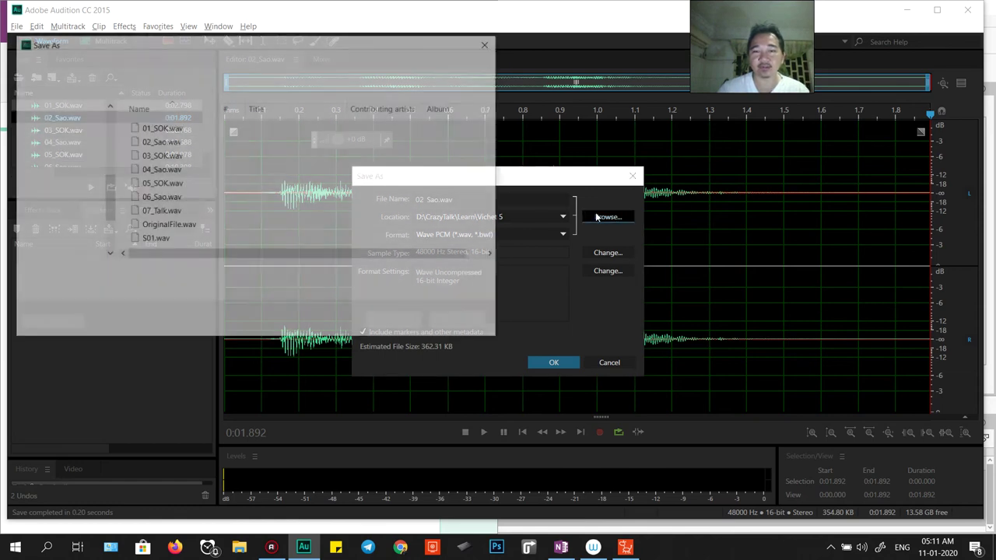
click(460, 322)
click(522, 217)
key(ctrl+c)
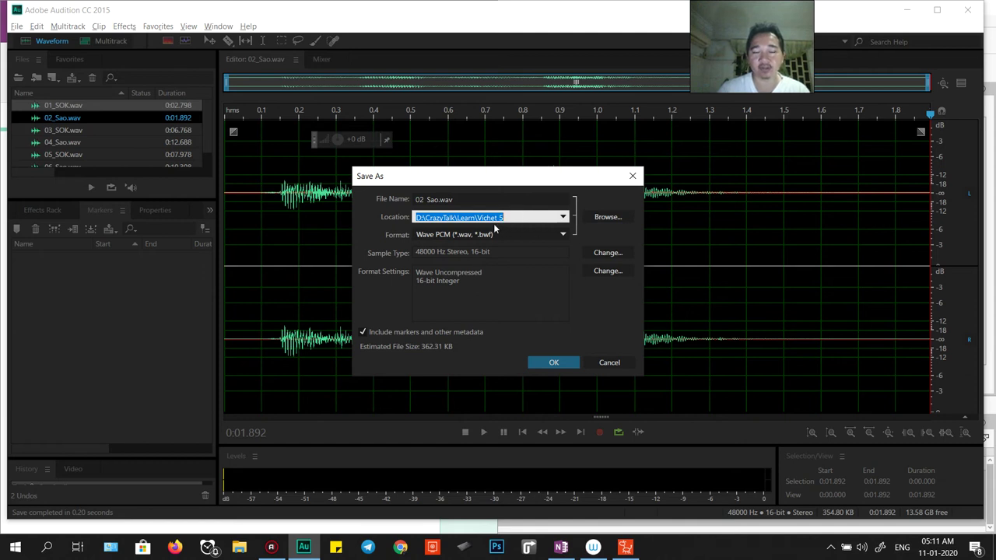
click(614, 217)
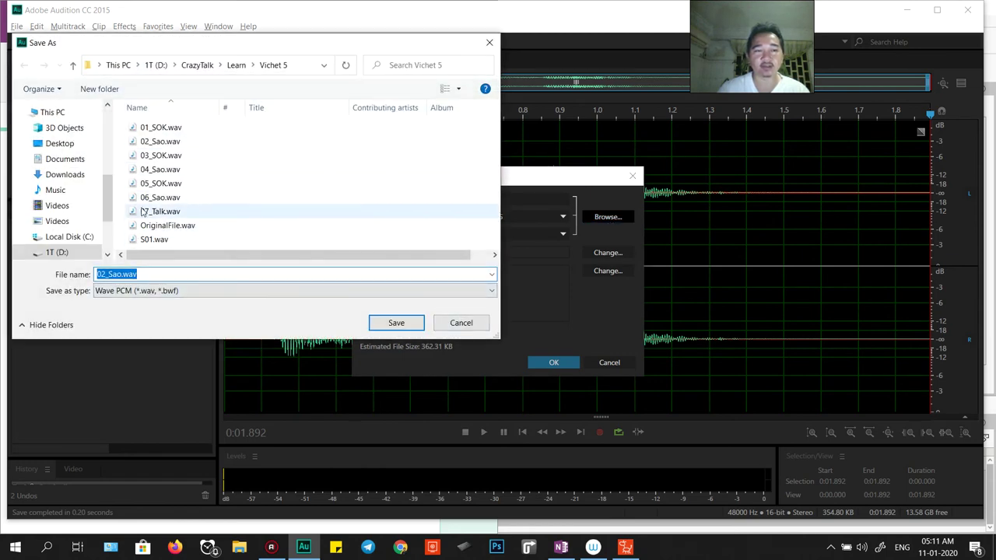
click(461, 325)
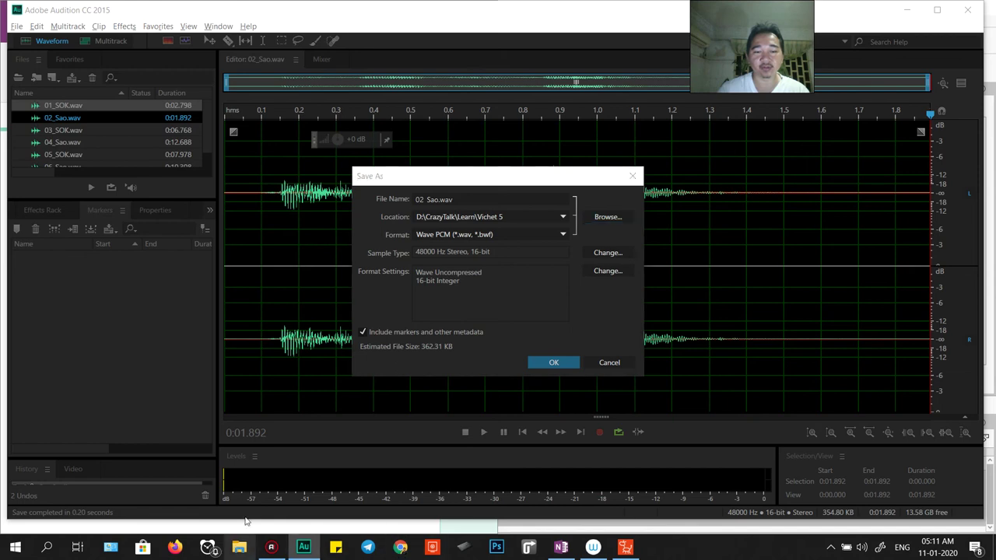
click(607, 364)
Switch to File Explorer and open the folder D:\CrazyTalk\Learn\Vichet 5 using the copied path.
click(239, 548)
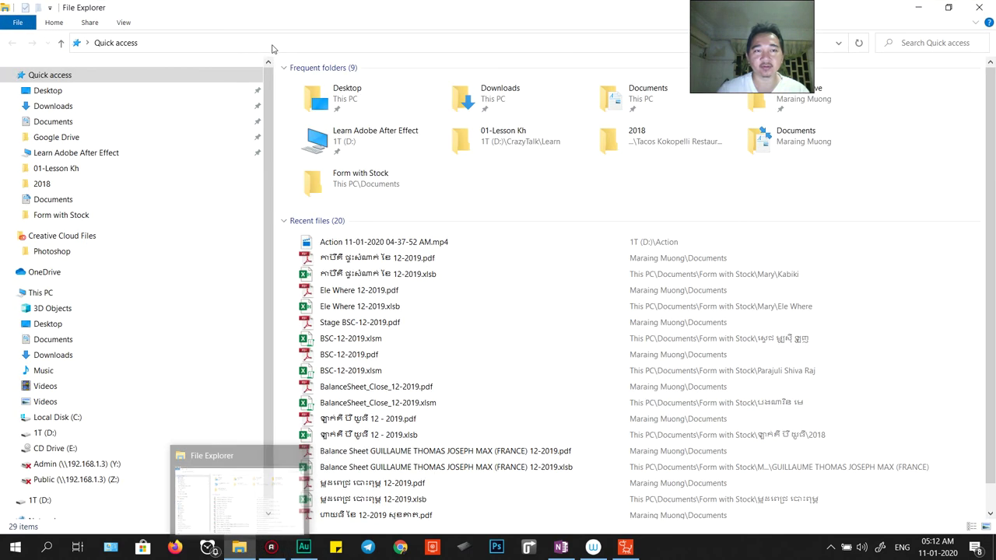
click(278, 43)
key(ctrl+v)
key(Return)
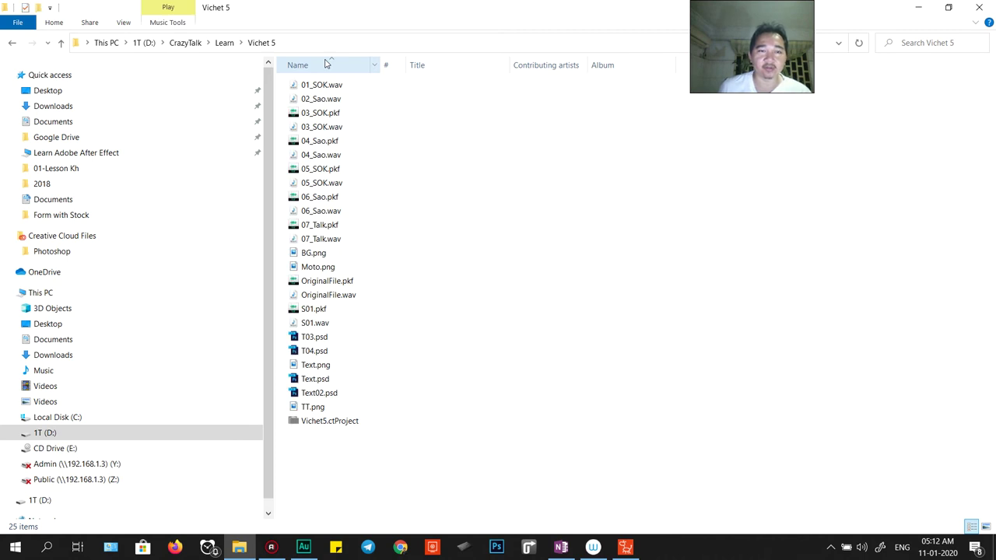
Add the Type column to the Vichet 5 file list, sort the files by type, and widen the Name column.
click(326, 64)
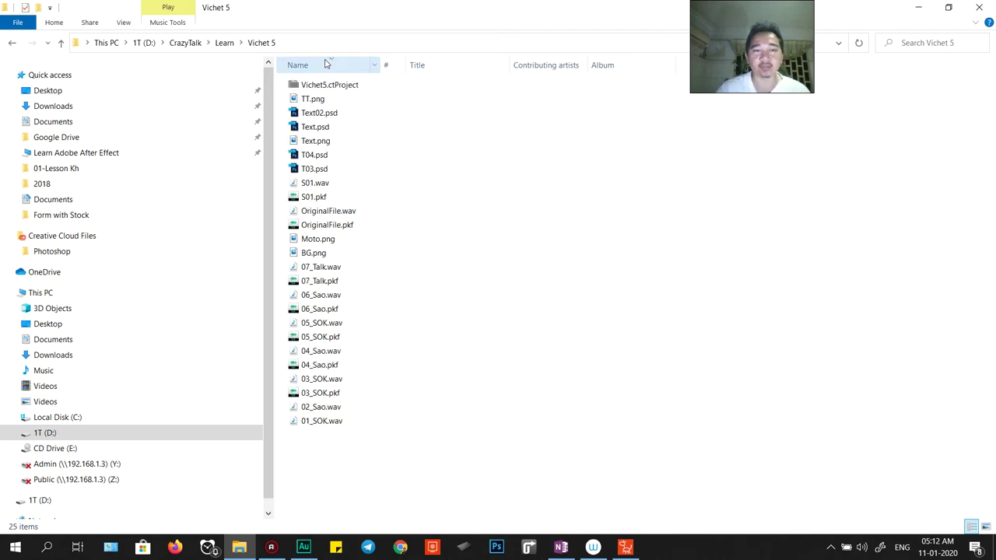
right_click(436, 68)
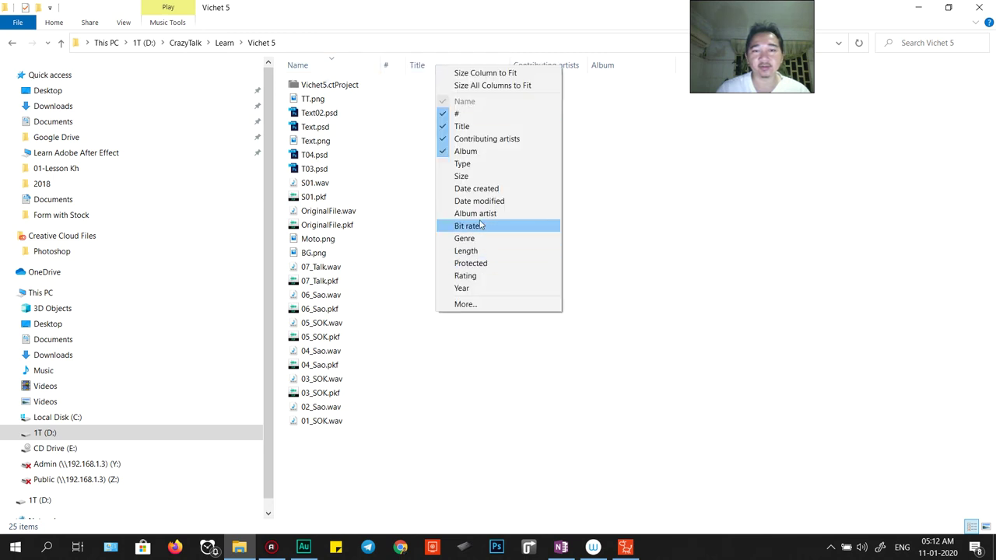
click(467, 163)
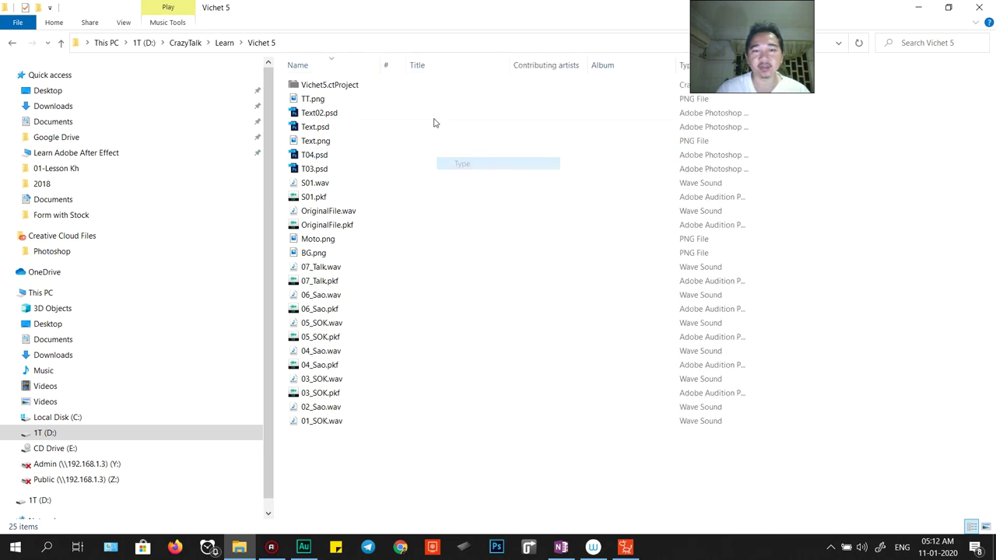
click(705, 64)
drag(379, 67, 417, 67)
Select the WAV files from 01_SOK.wav to 07_Talk.wav and copy the folder path D:\CrazyTalk\Learn\Vichet 5.
click(325, 309)
shift+click(342, 394)
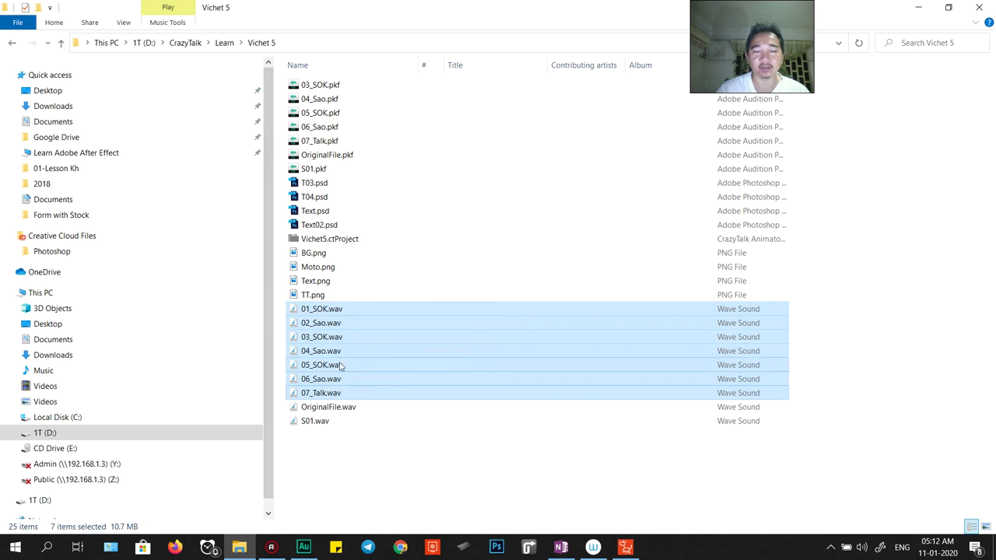
click(340, 42)
key(ctrl+c)
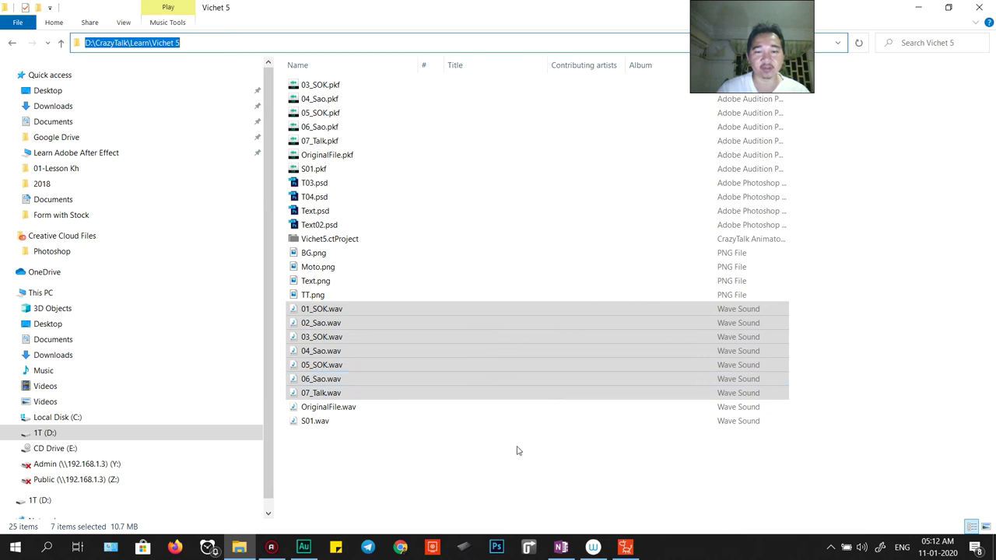
Switch to Cartoon Animator 4, glance back at the selected WAV files in File Explorer, and return to the DefProject beach scene.
click(627, 548)
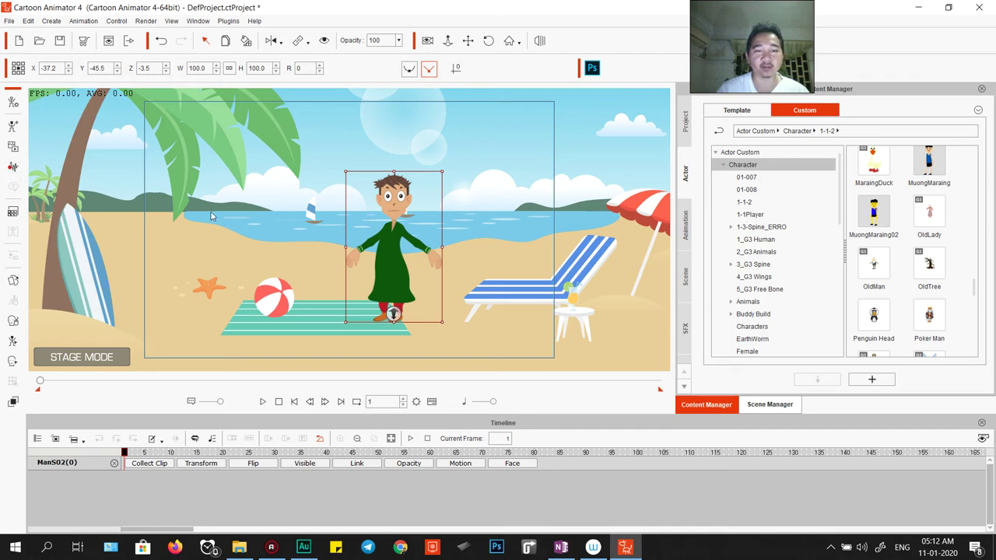
key(alt+Tab)
key(alt+Tab)
key(alt+Tab)
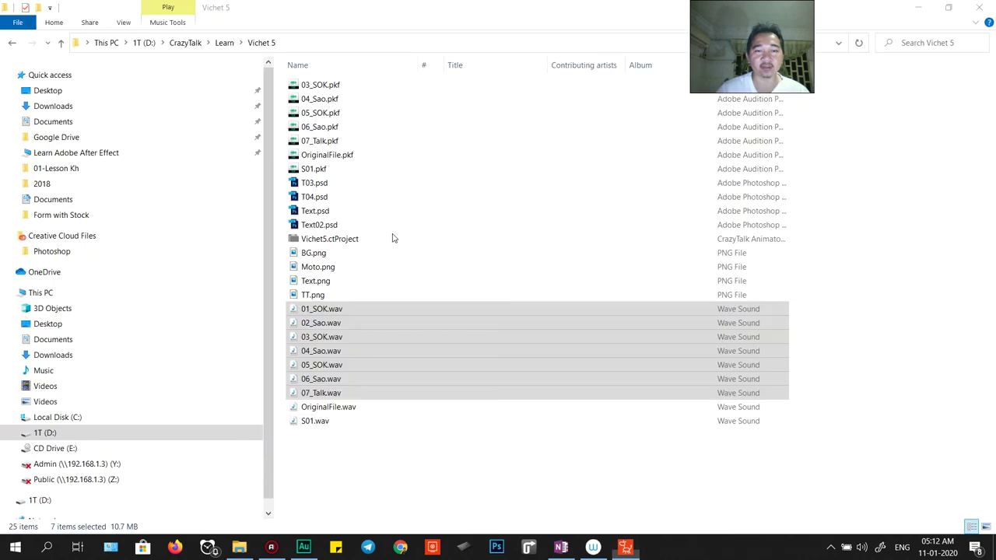
key(alt+Tab)
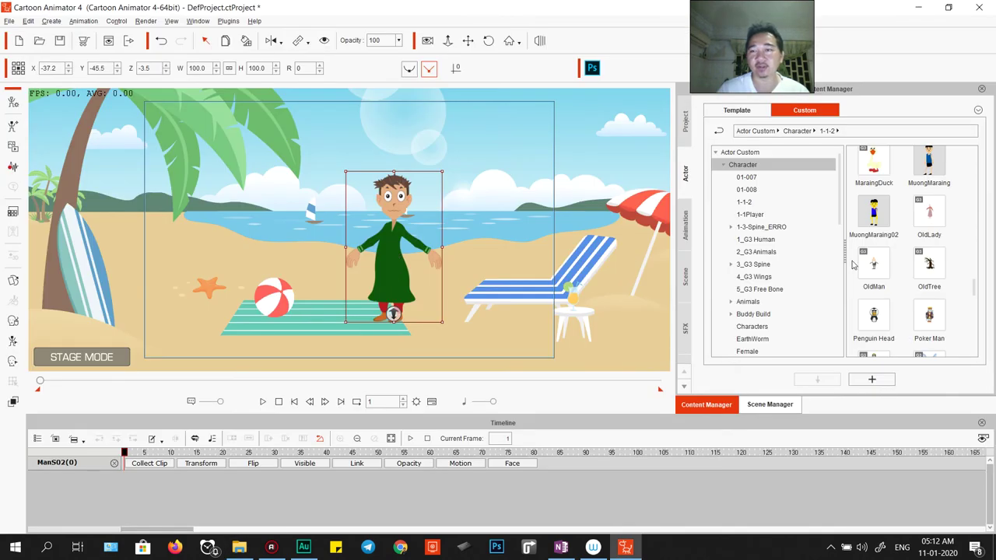
Add the MuongMaraing character to the beach beside the man in green, at about X -269, Y -59.
drag(928, 165, 177, 263)
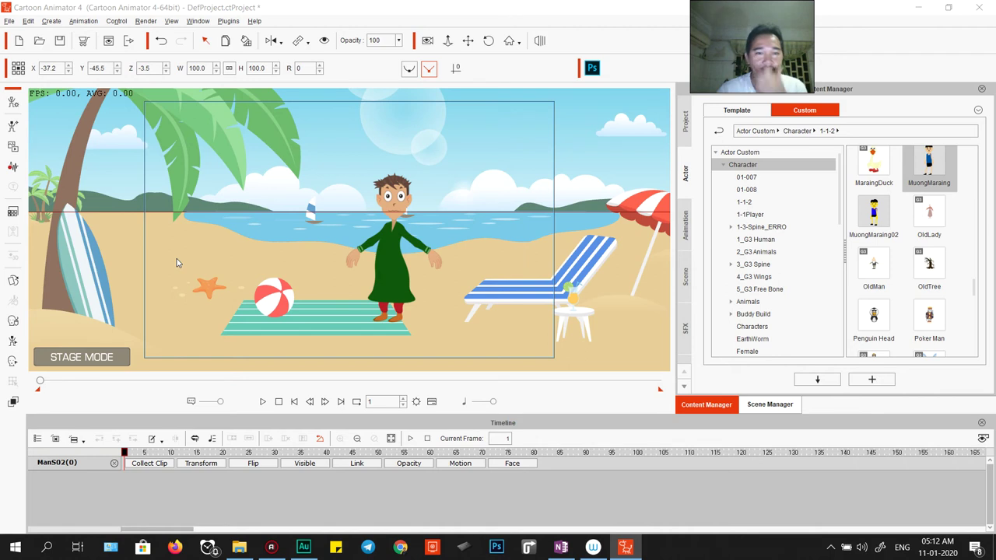
drag(176, 263, 216, 260)
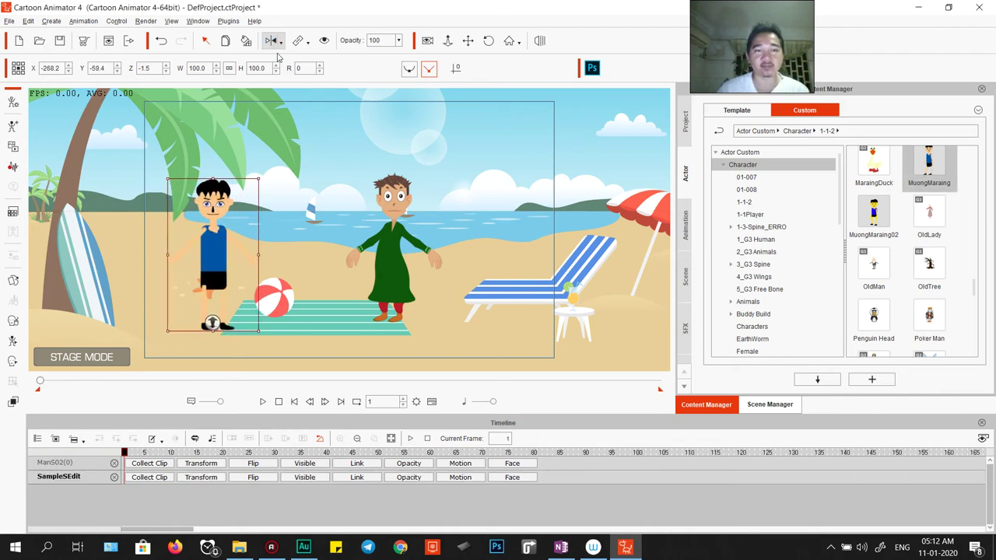
drag(224, 228, 239, 224)
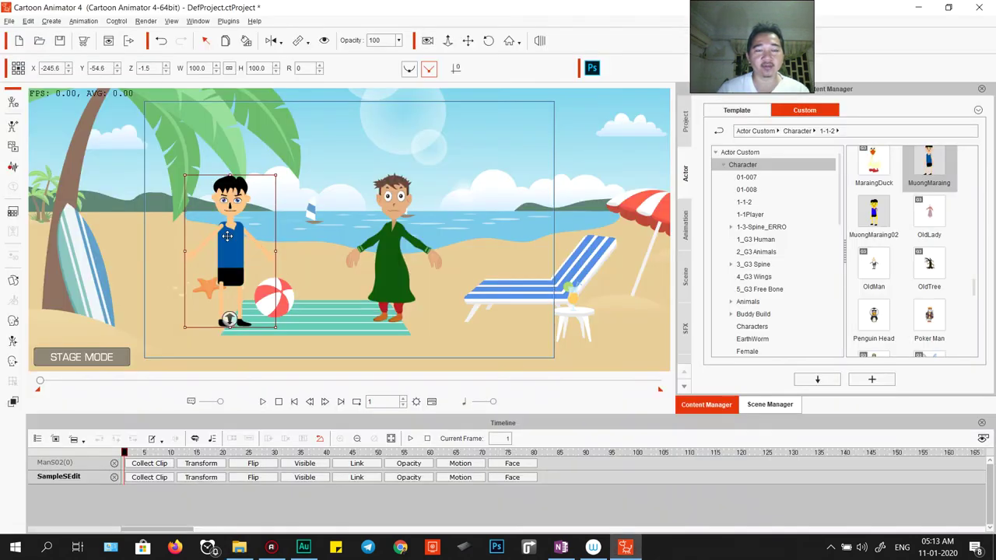
drag(232, 242, 215, 244)
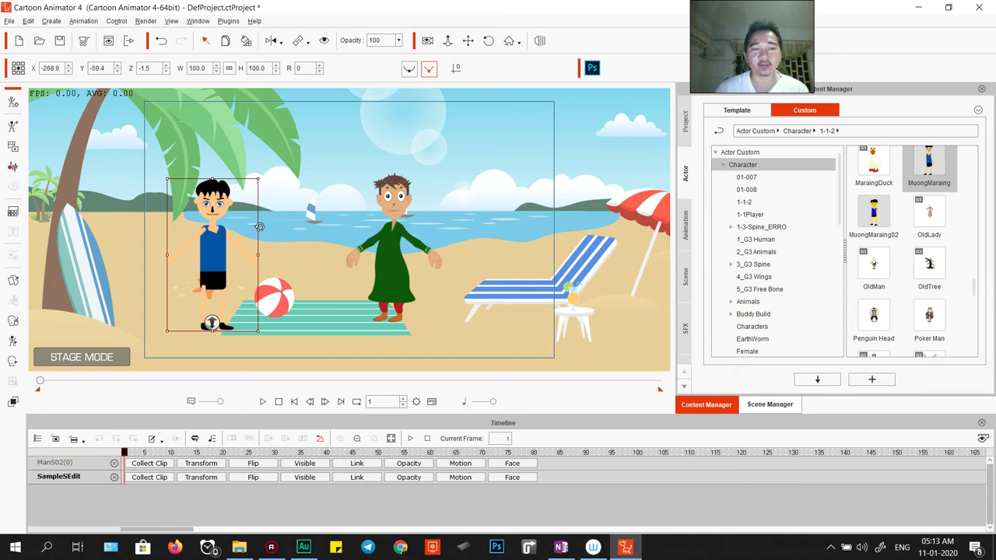
Import 01_SOK.wav from D:\CrazyTalk\Learn\Vichet 5 as the wave-file voice script of the black-haired character.
click(12, 167)
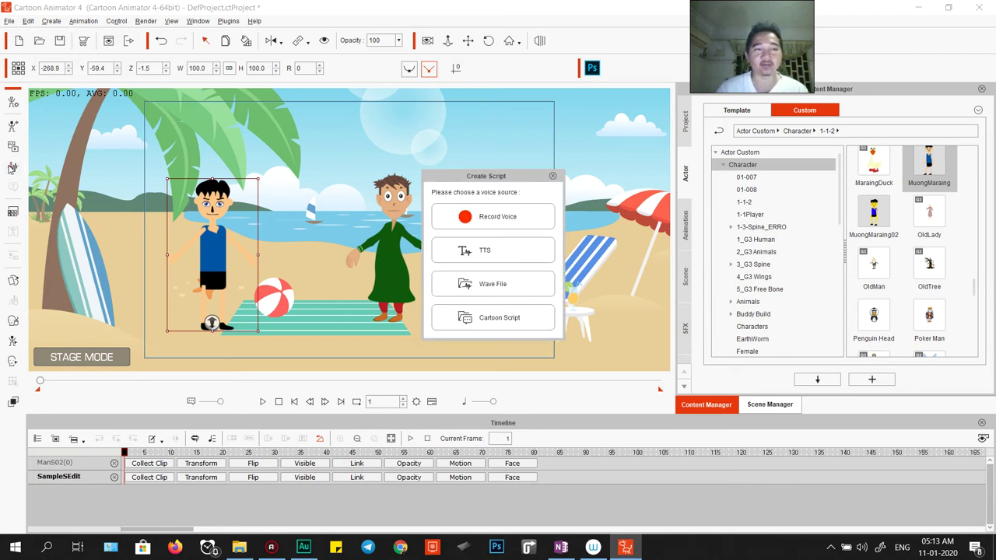
click(483, 285)
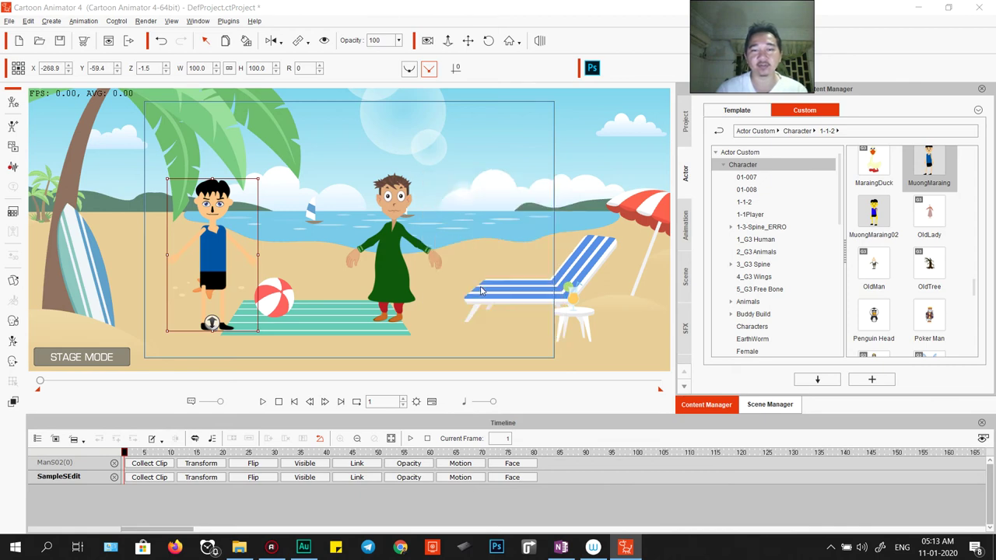
drag(238, 31, 475, 56)
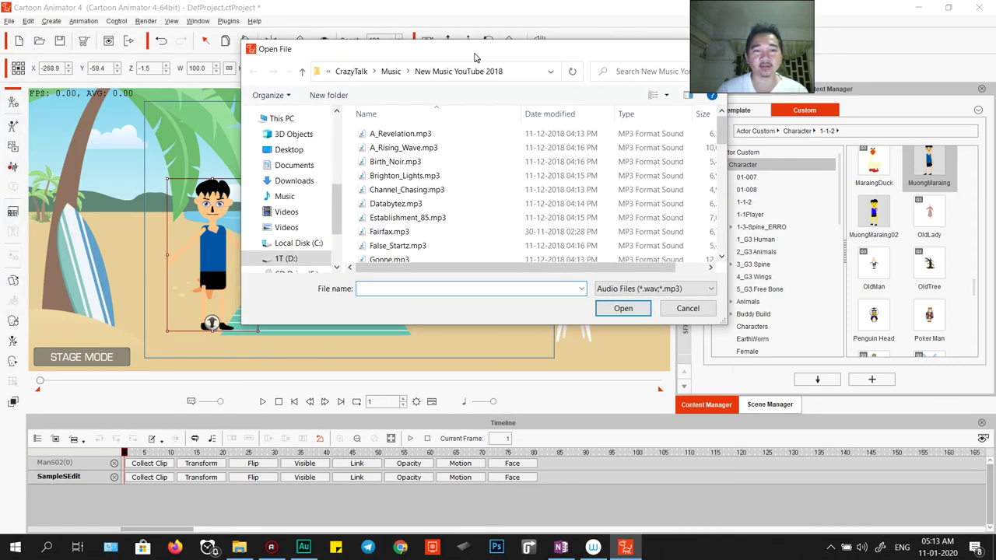
key(ctrl+v)
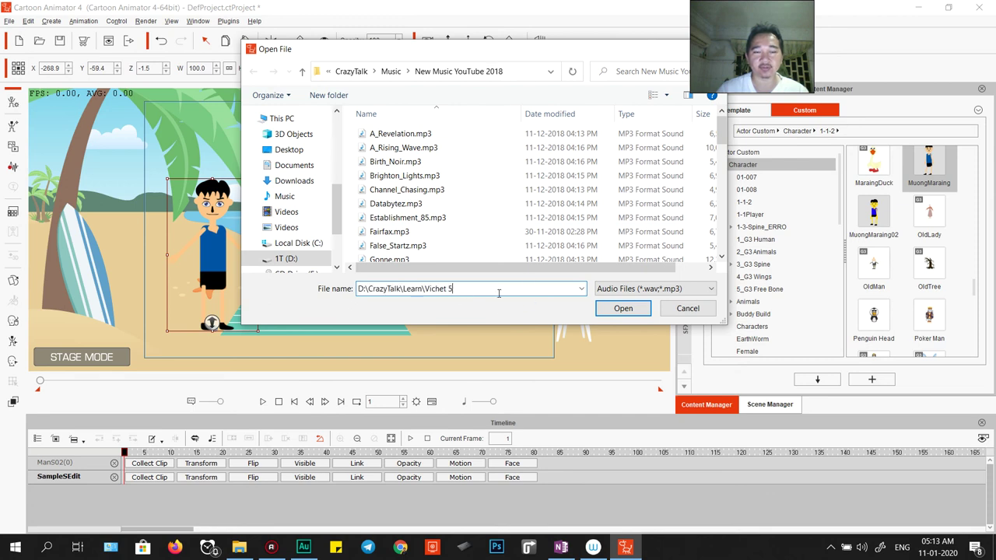
click(623, 308)
click(397, 134)
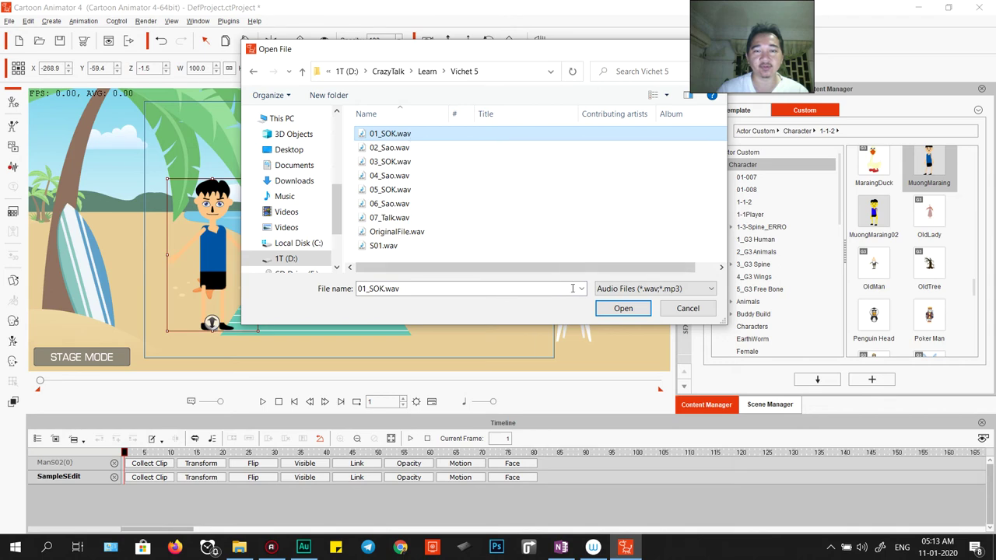
click(623, 308)
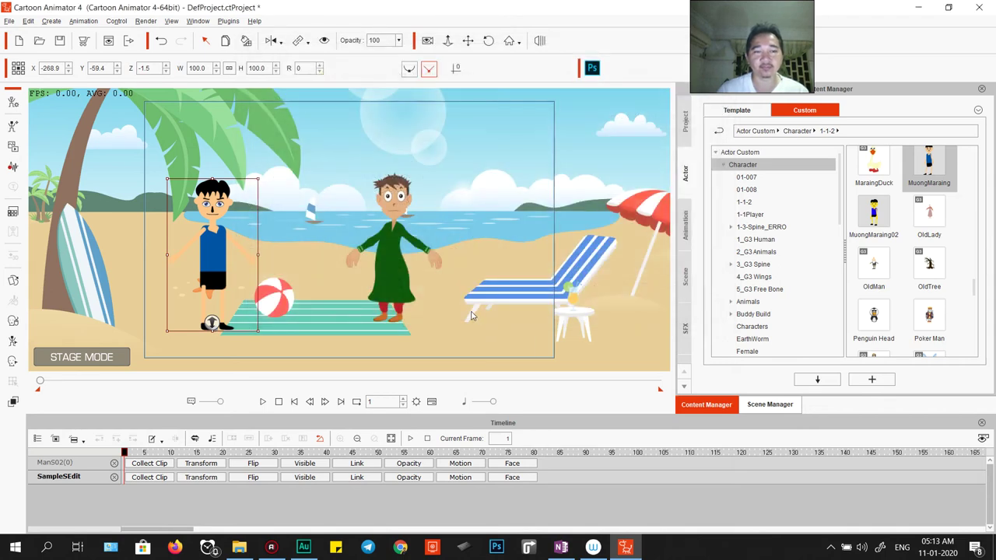
Play back the black-haired character's lip-synced line, restarting it once from the beginning.
key(space)
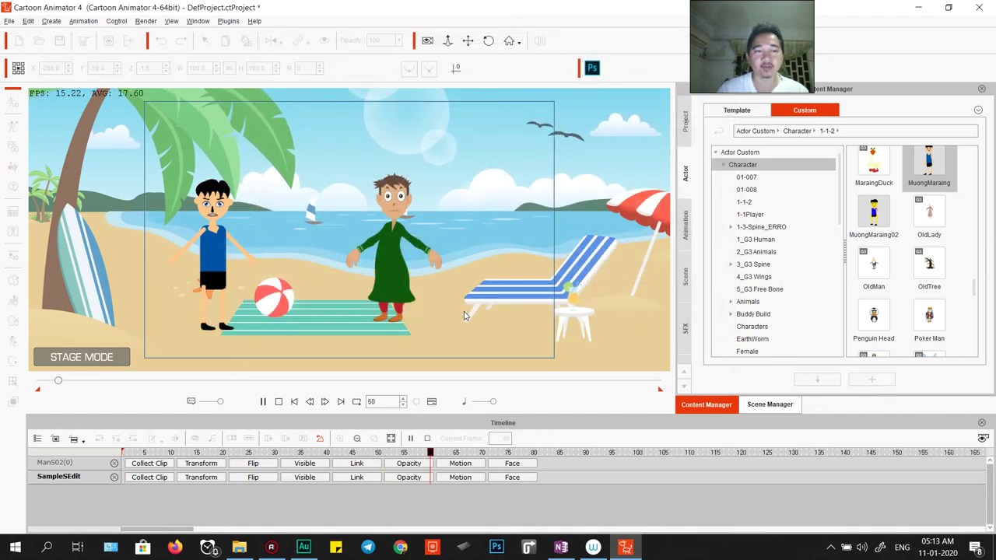
click(257, 292)
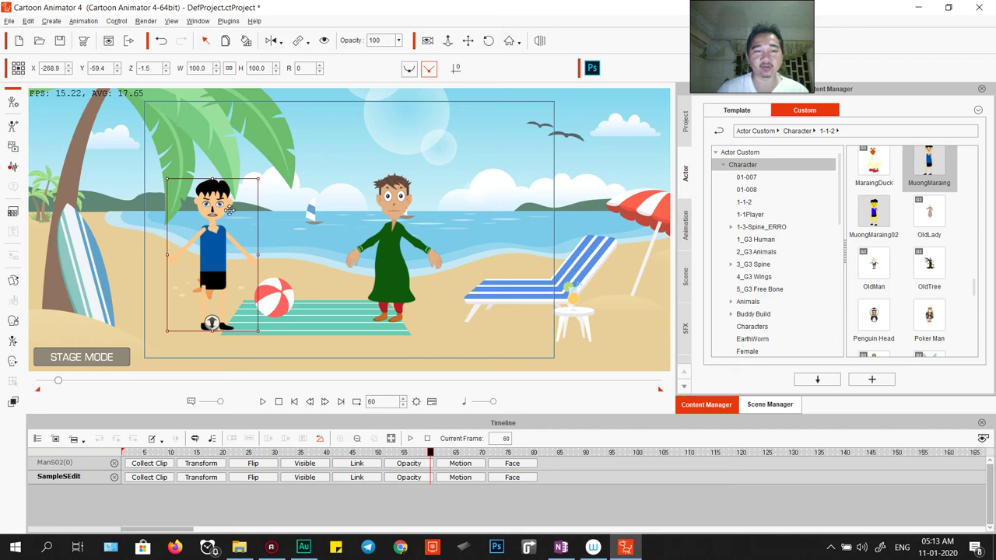
click(278, 401)
key(space)
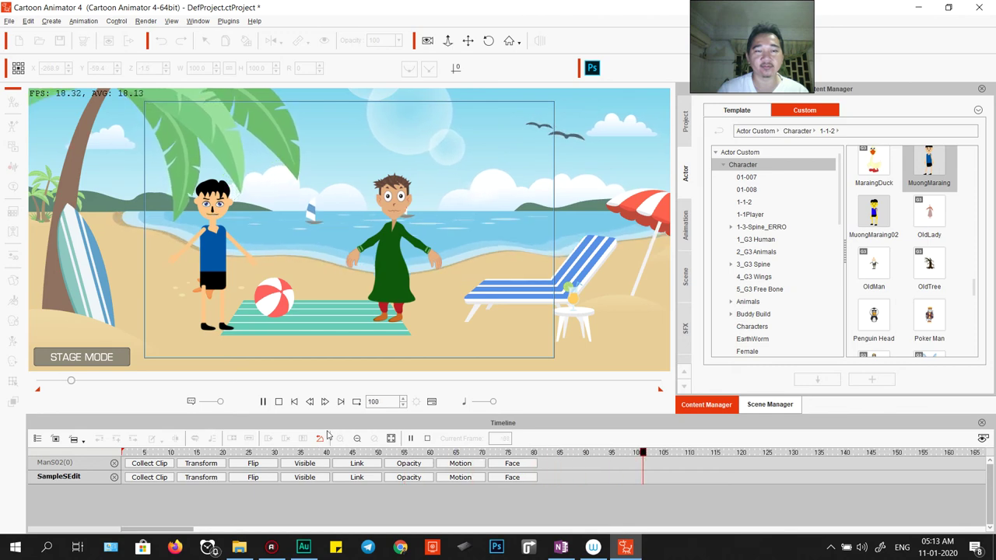
key(space)
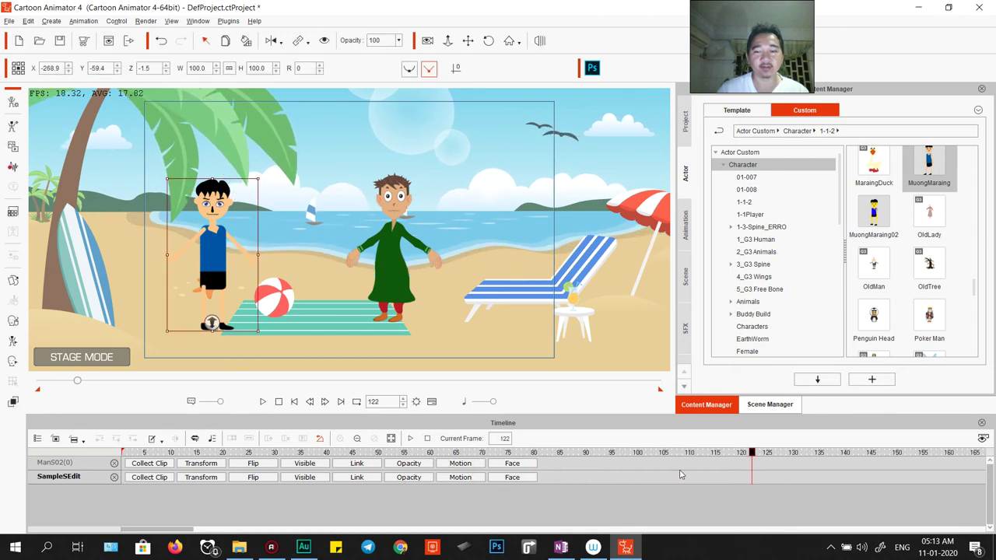
Limit the timeline to the selected character, show its Face track, replay its voice clip, and place the playhead just past the clip at frame 88.
click(55, 439)
click(525, 464)
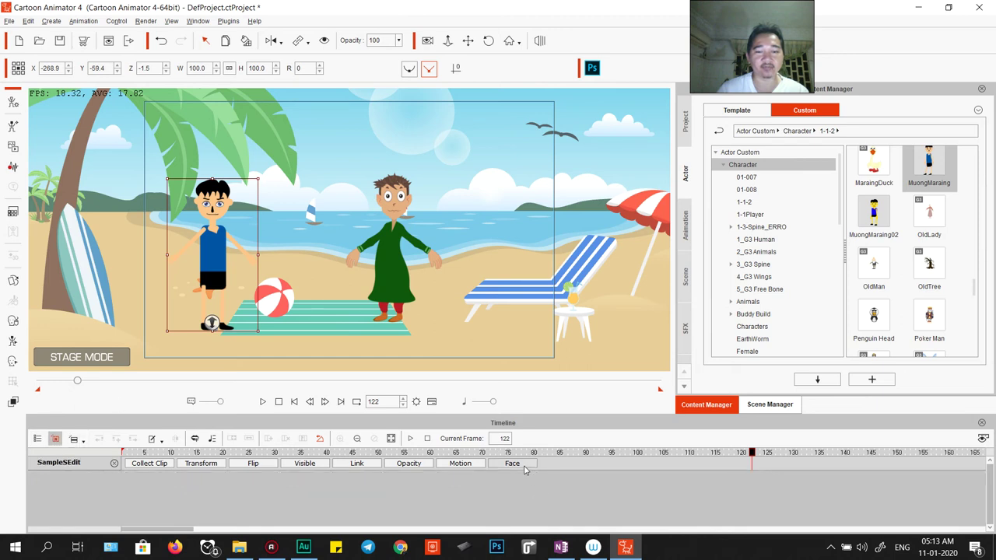
drag(753, 454, 133, 457)
key(space)
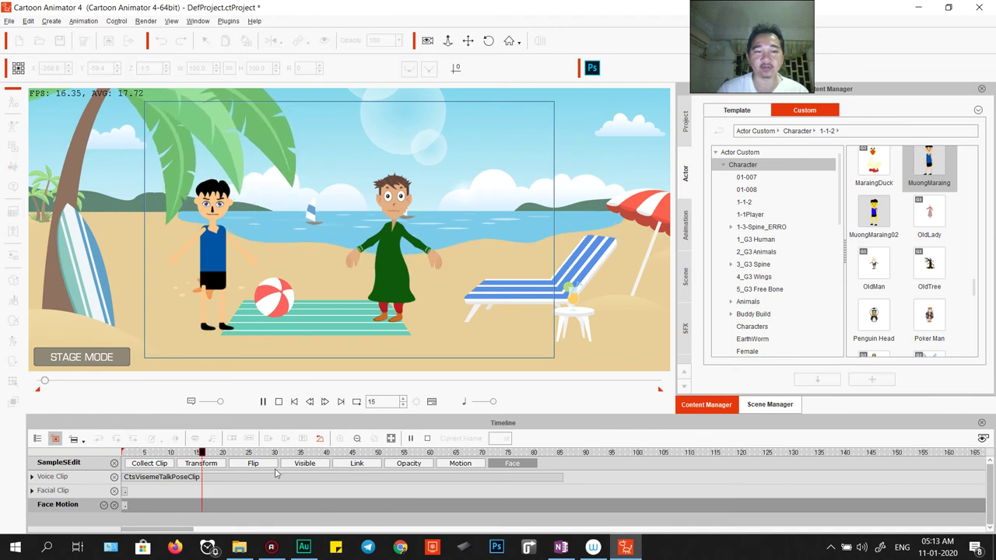
click(562, 481)
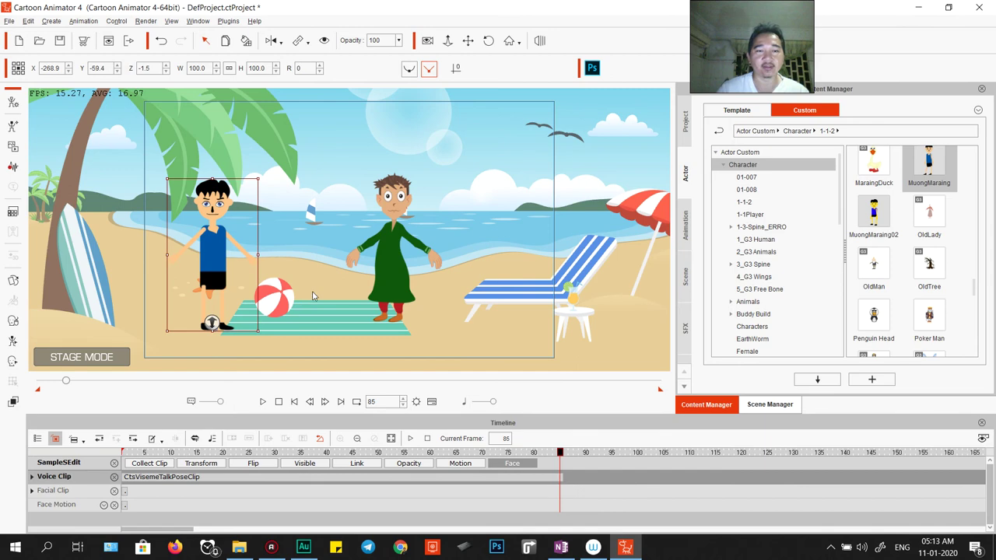
drag(562, 454, 576, 453)
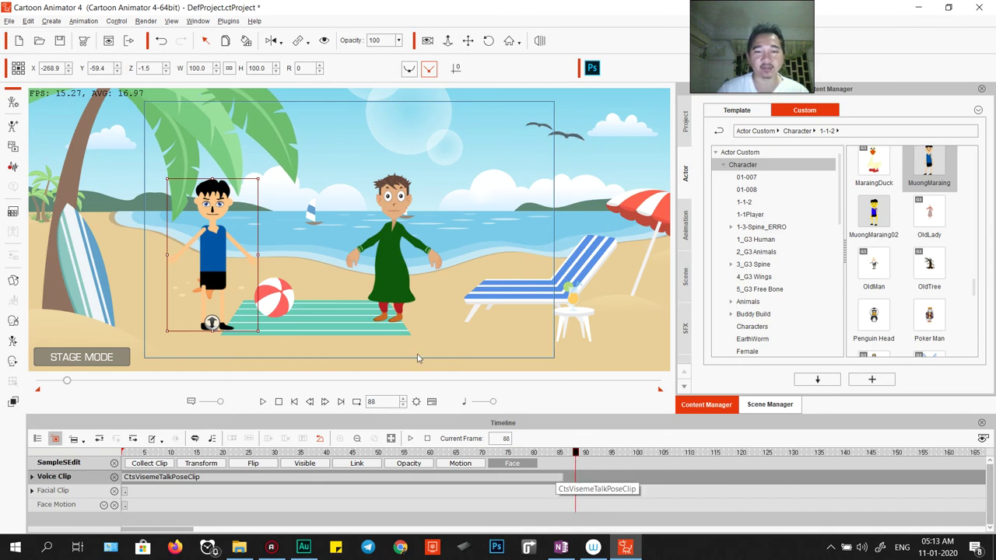
Import 02_Sao.wav as the voice script of the man in green at frame 88 and play it.
click(395, 226)
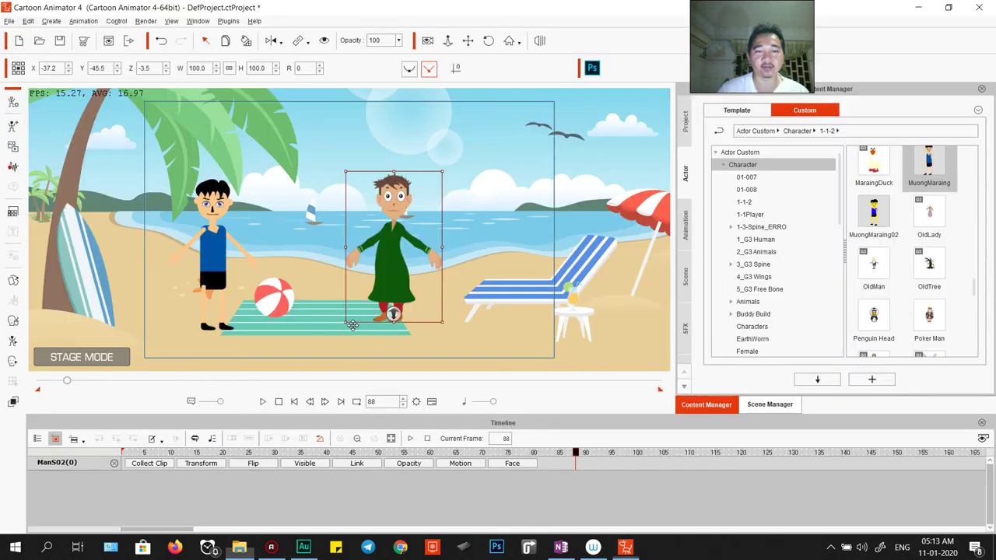
key(alt+Tab)
key(alt+Tab)
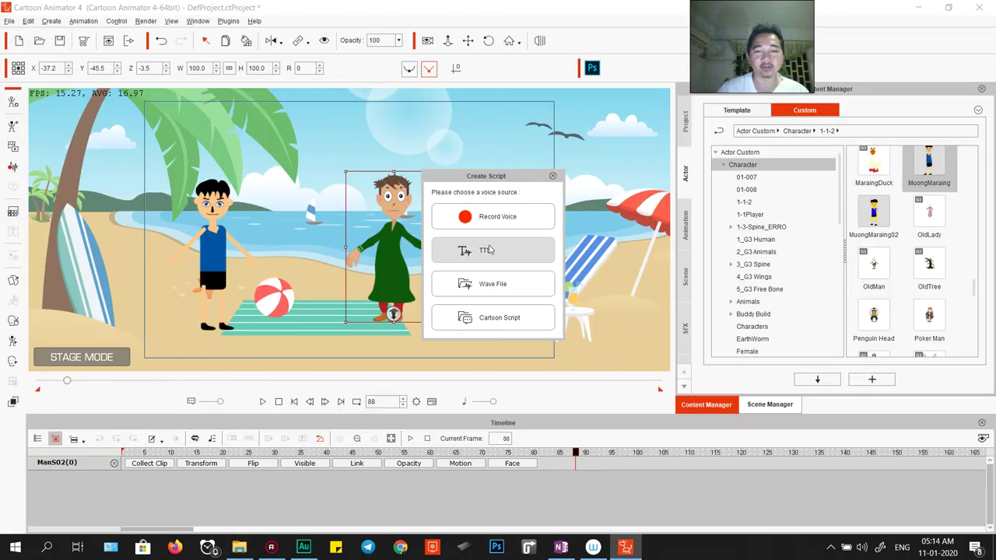
click(488, 285)
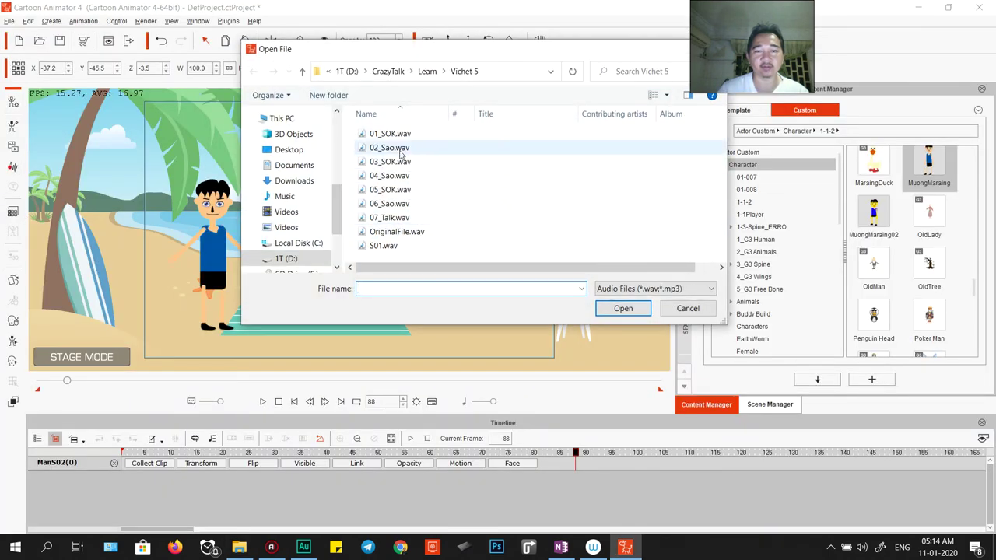
double_click(389, 147)
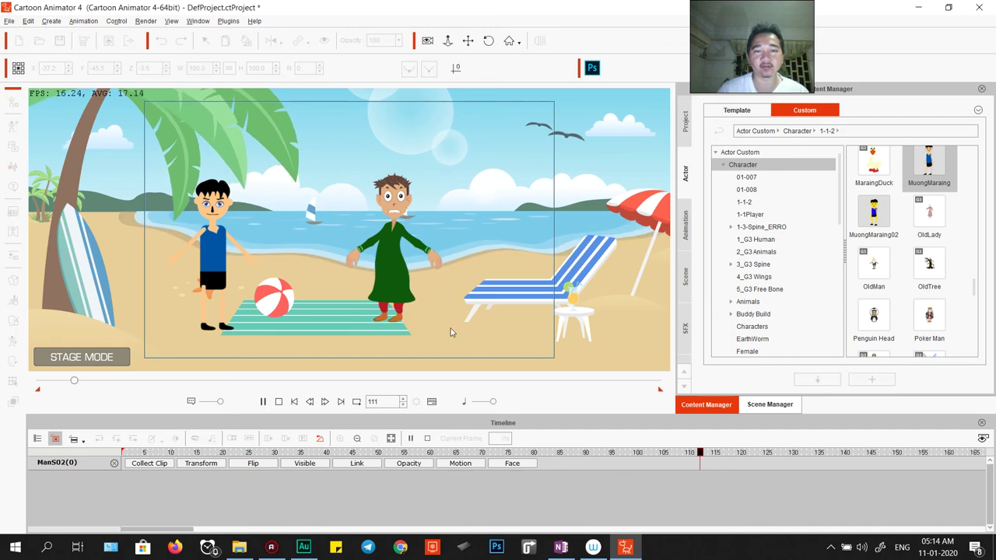
key(space)
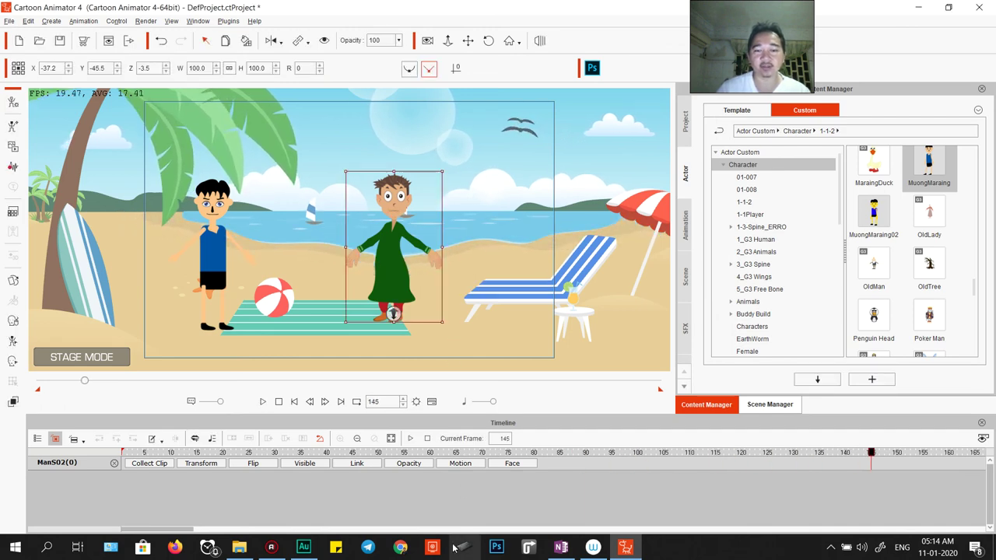
Check the numbered script lines in OneNote against the Cartoon Animator 4 scene, with the playhead returned to frame 1.
click(560, 548)
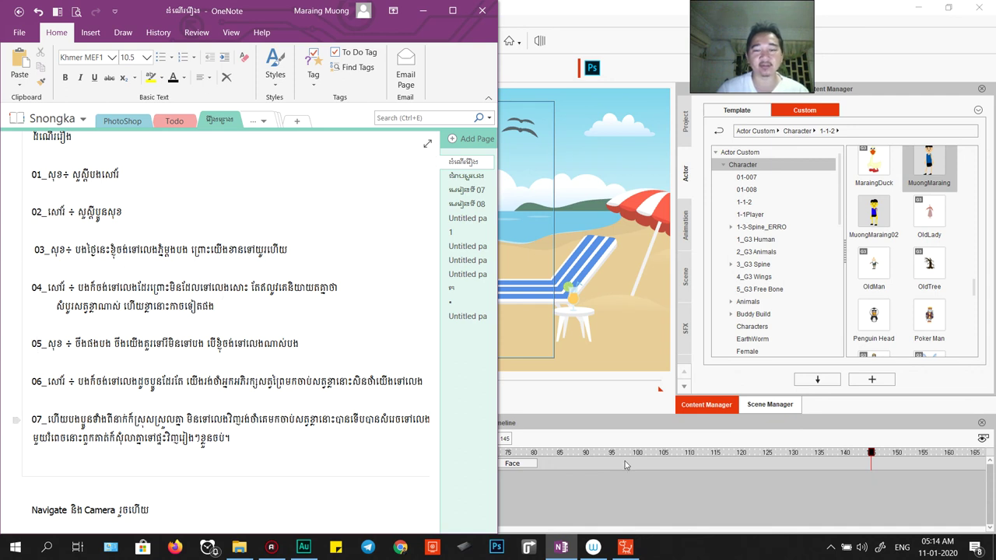
click(610, 483)
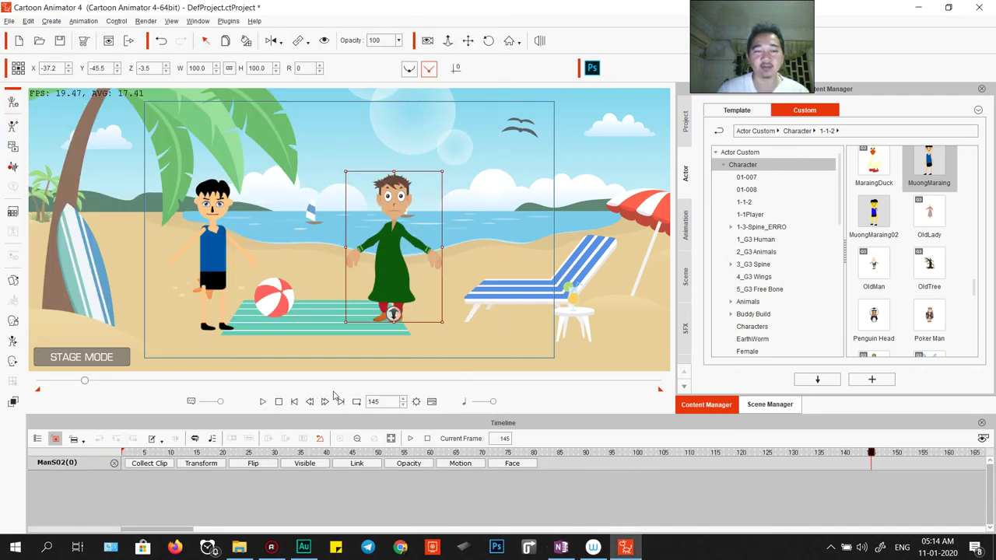
drag(870, 457, 19, 460)
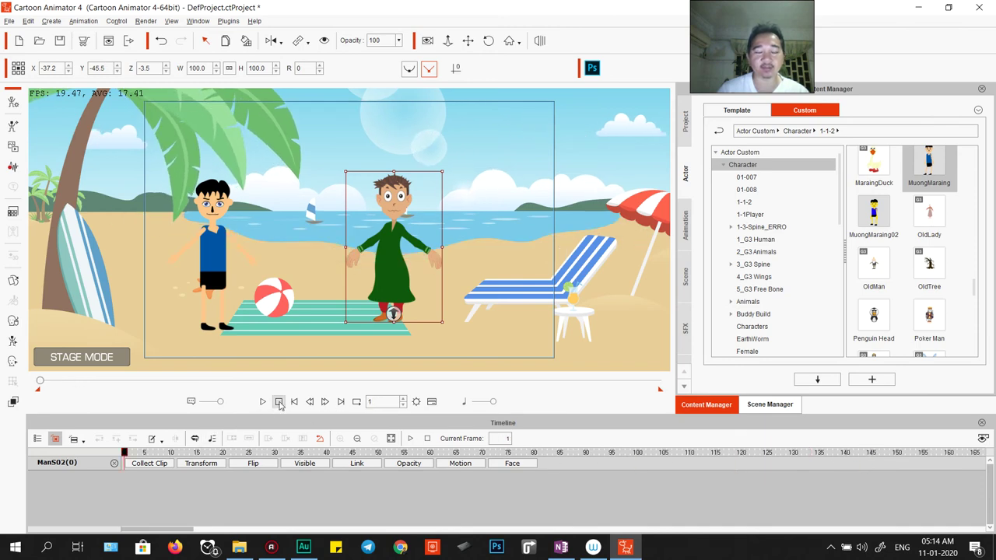
key(alt+Tab)
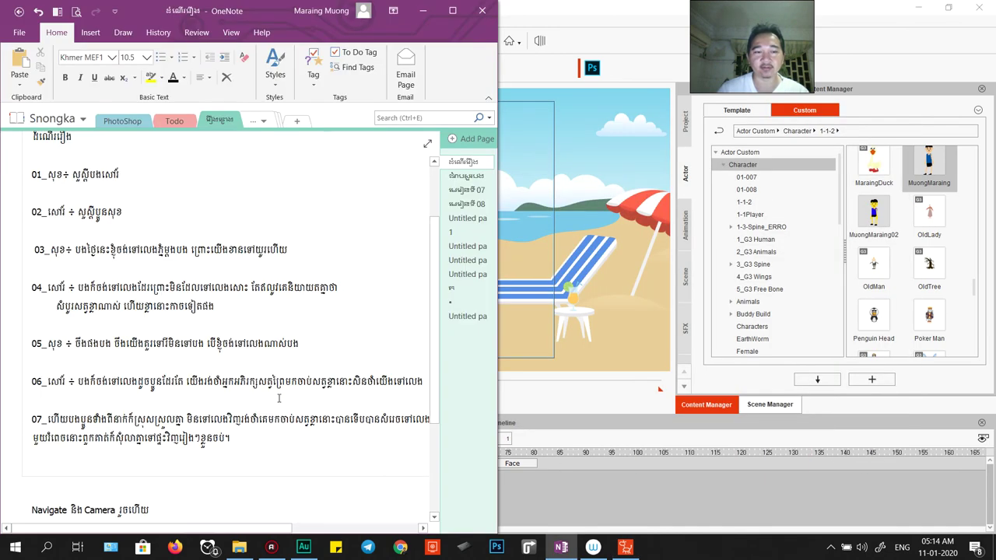
key(alt+Tab)
key(alt+Tab)
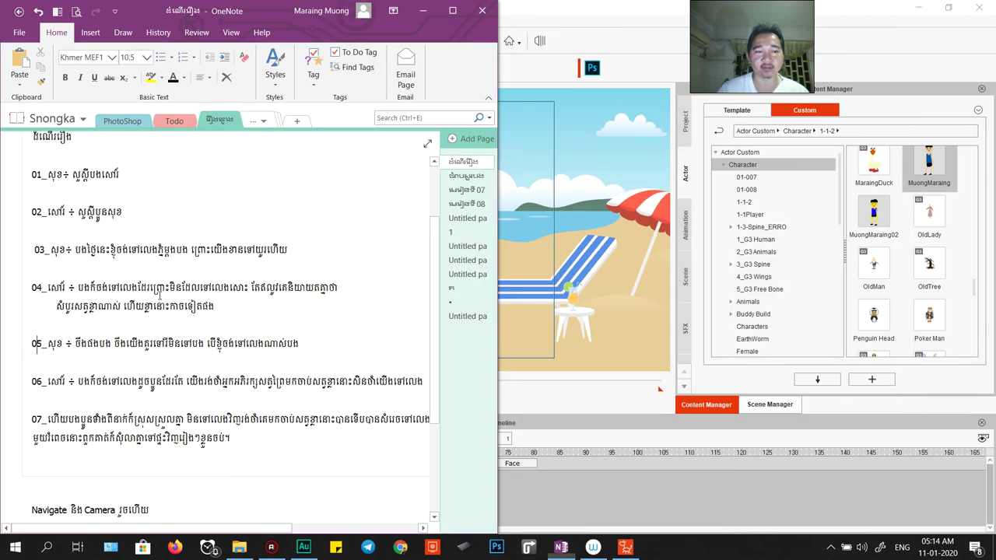
key(alt+Tab)
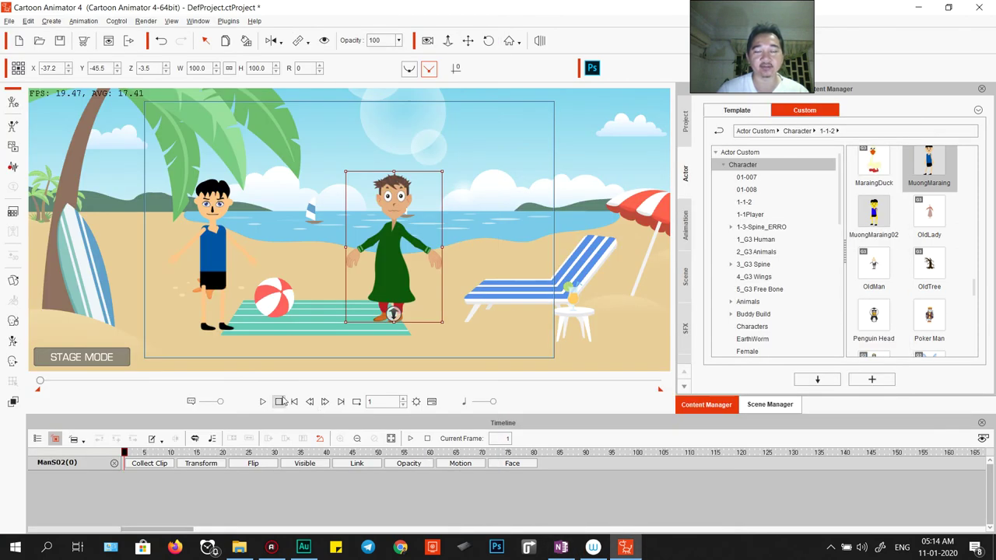
Play both characters' dialogue from the beginning and return the playhead to frame 1.
key(space)
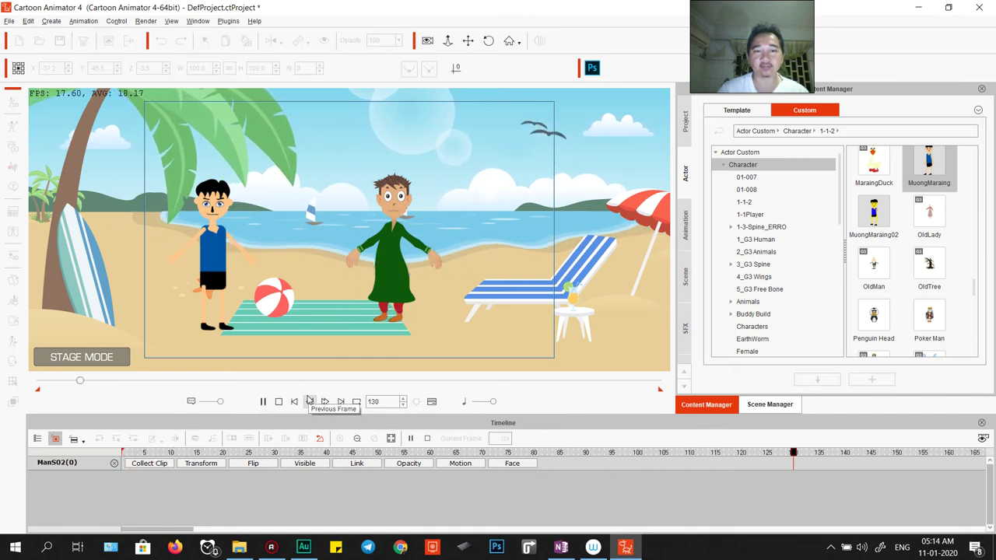
key(space)
drag(815, 457, 77, 454)
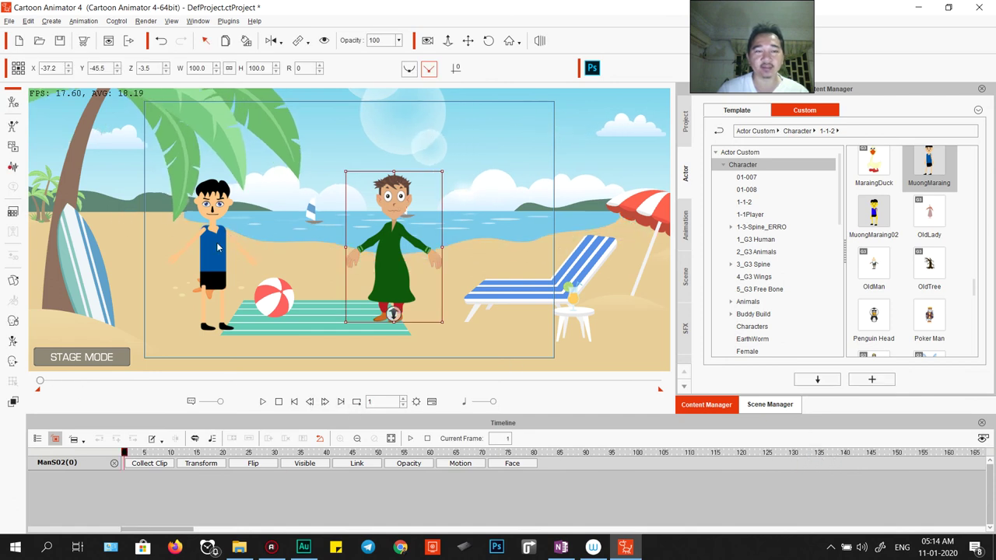
Open the Face Puppet editor for the man in blue and move it clear of the stage.
click(216, 247)
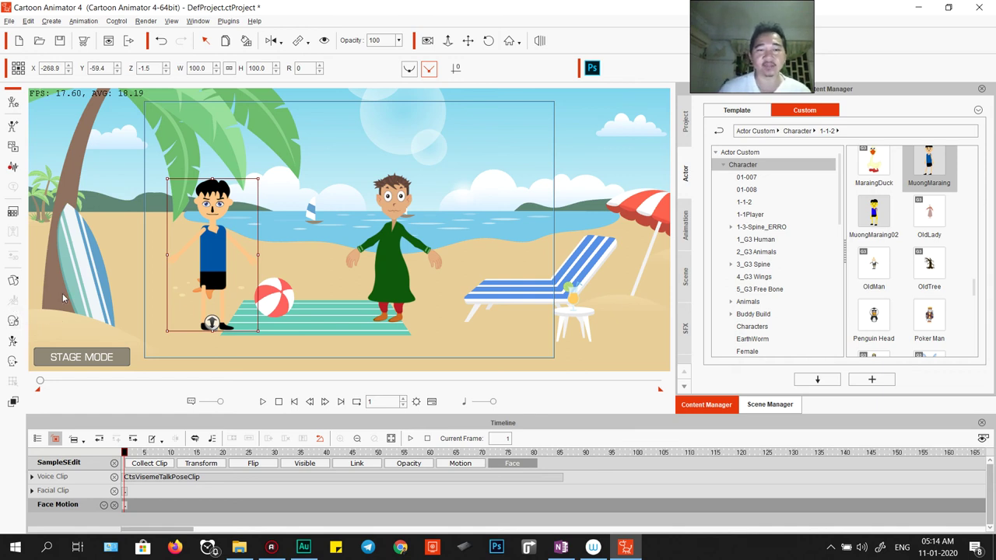
click(14, 322)
drag(650, 72, 794, 71)
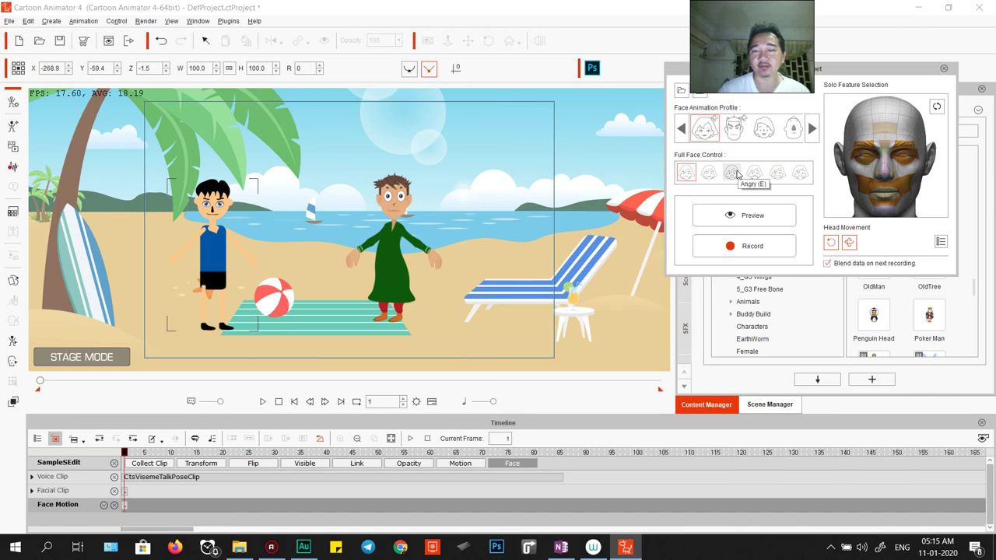
Preview the Angry full-face control on the man in blue, then stop the preview.
click(736, 174)
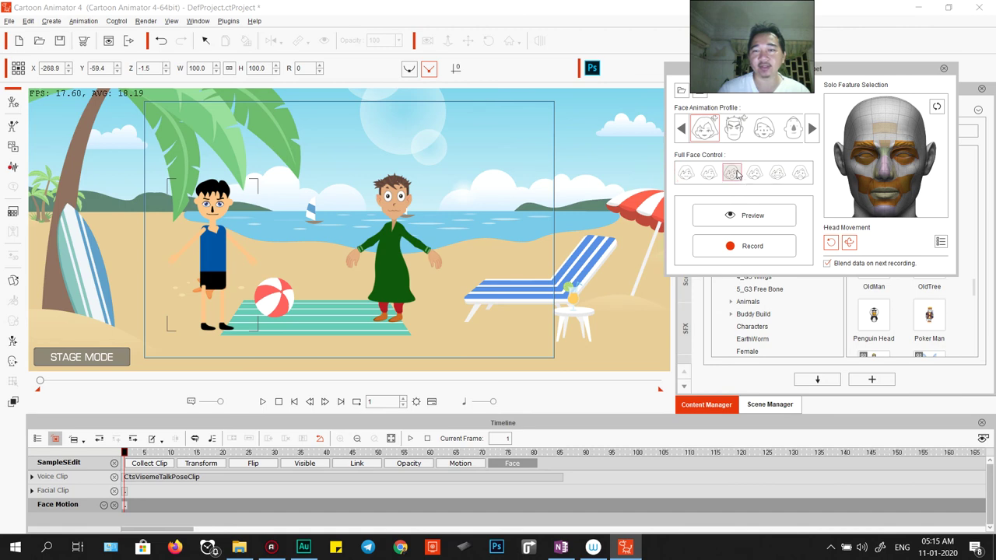
click(734, 216)
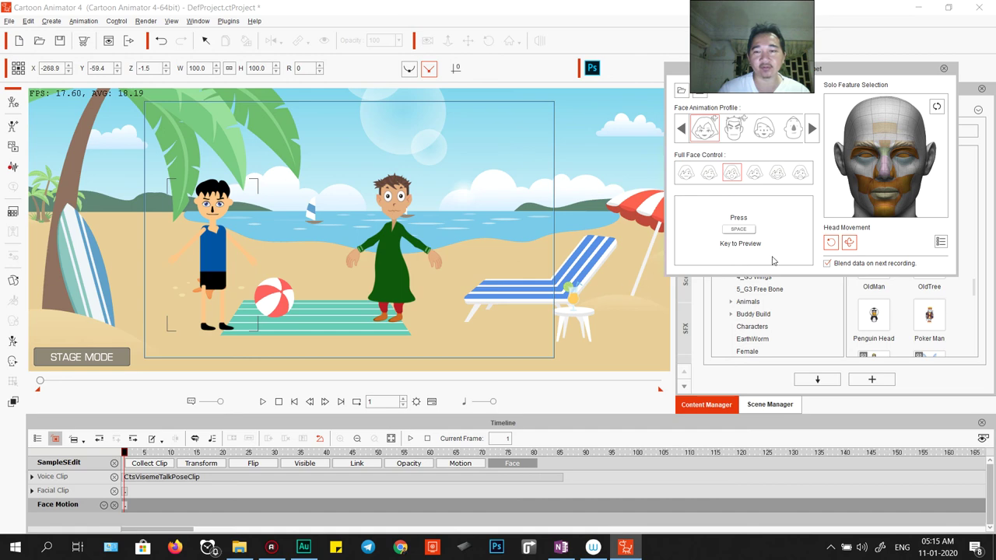
key(space)
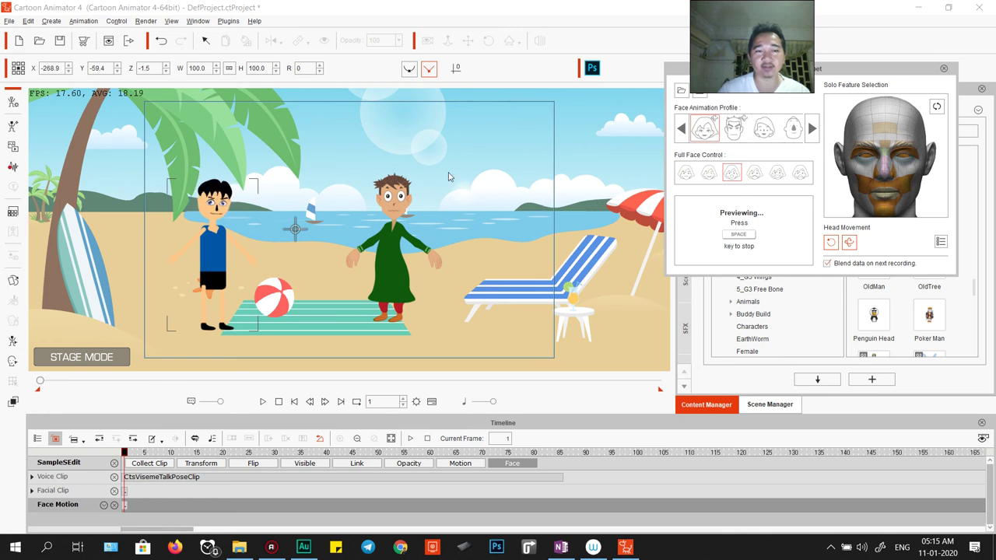
key(space)
Preview the fourth full-face control of the same profile several times on the man in blue.
click(754, 172)
key(space)
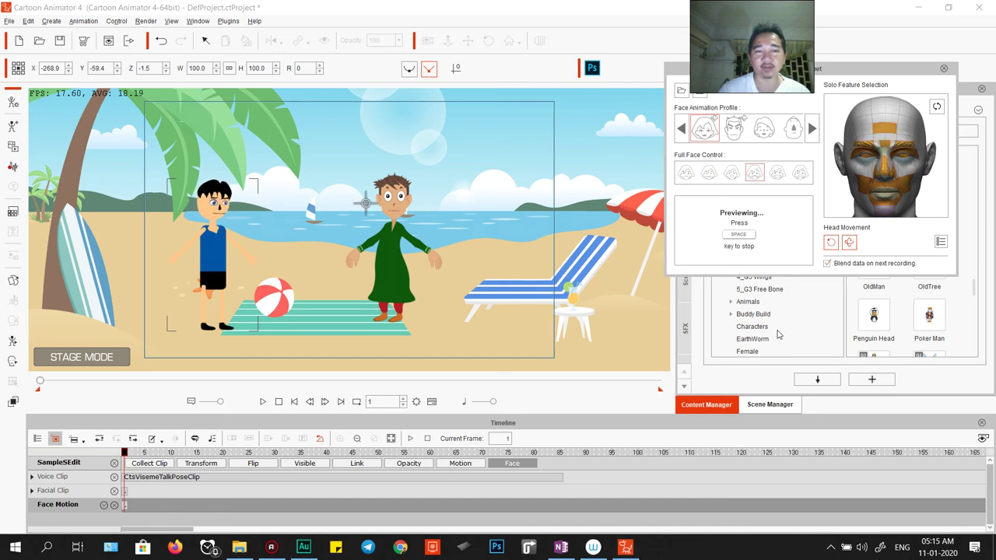
key(space)
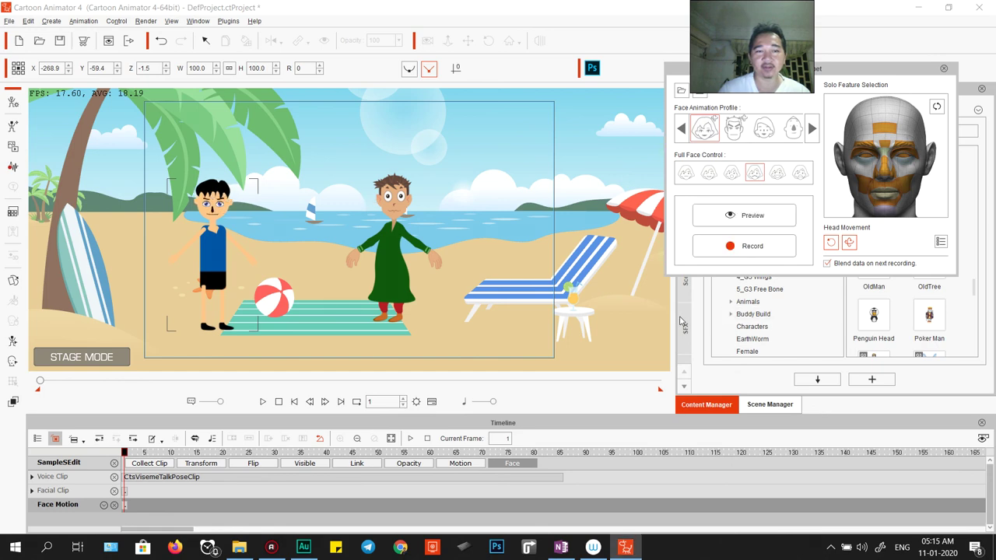
key(space)
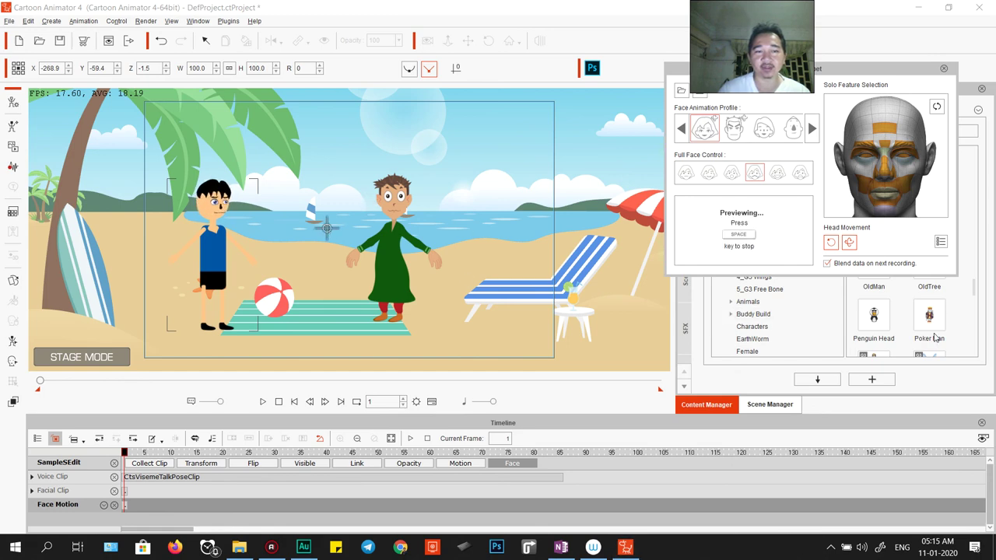
key(space)
key(space)
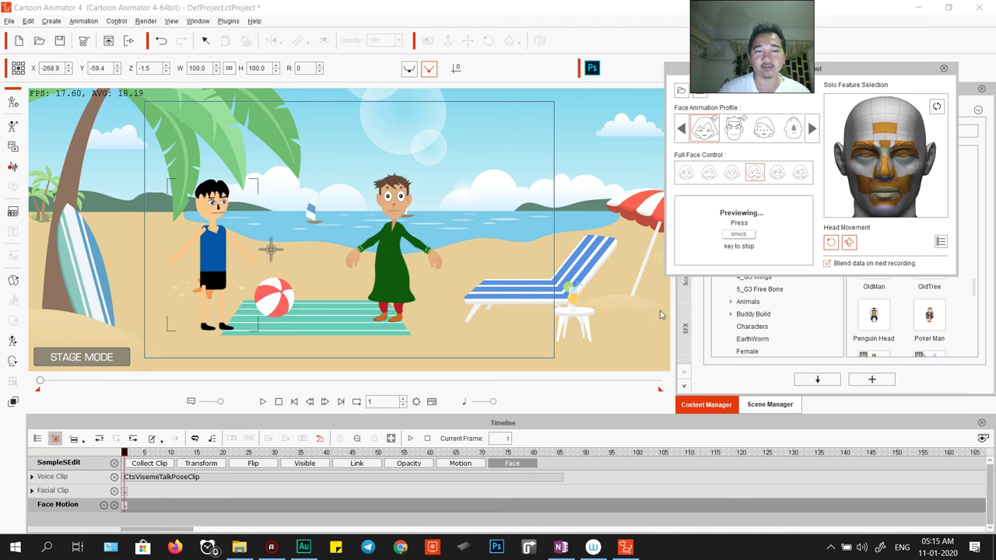
key(space)
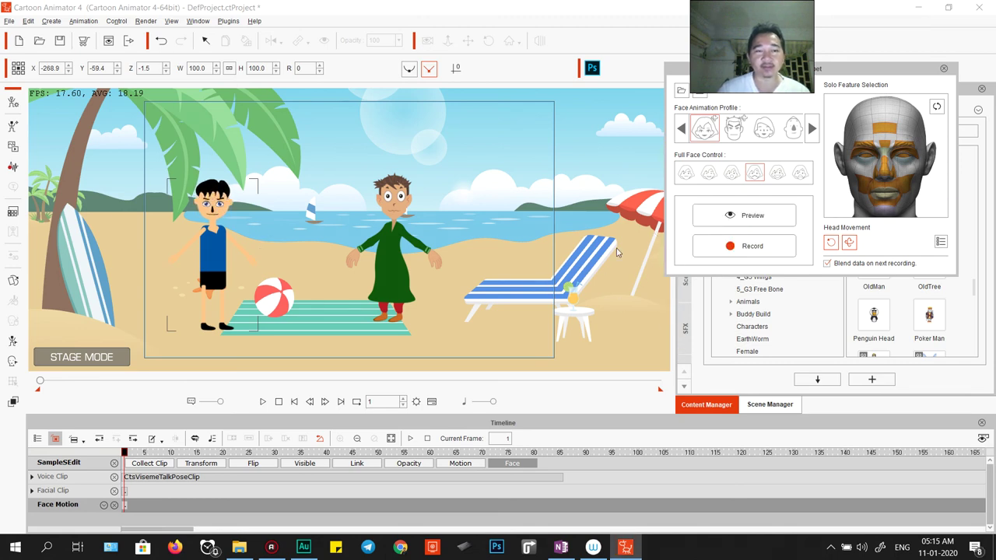
Browse the face animation profiles and select a different profile further along the list for the man in blue.
click(736, 132)
click(763, 134)
click(793, 134)
click(810, 133)
click(812, 129)
click(812, 130)
click(812, 129)
click(704, 129)
click(682, 131)
click(682, 131)
click(681, 131)
click(682, 131)
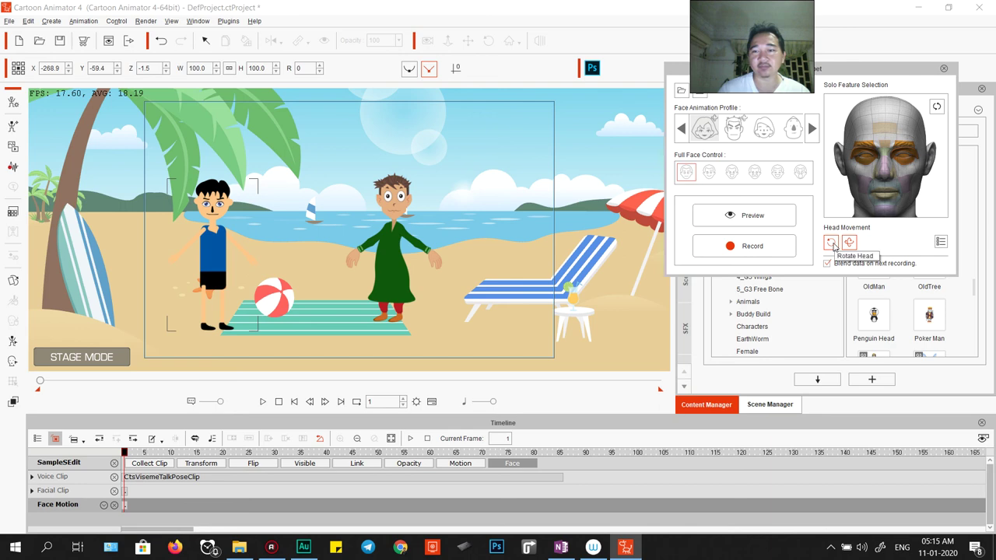
Turn off Rotate Head, keep data blending enabled for the next recording, and preview the selected profile's fourth full-face control.
click(832, 243)
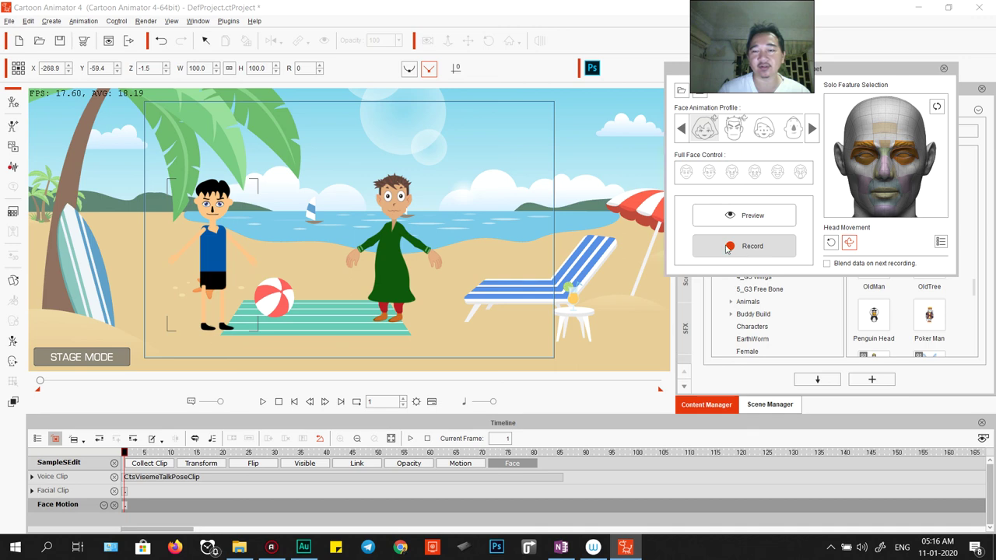
click(828, 264)
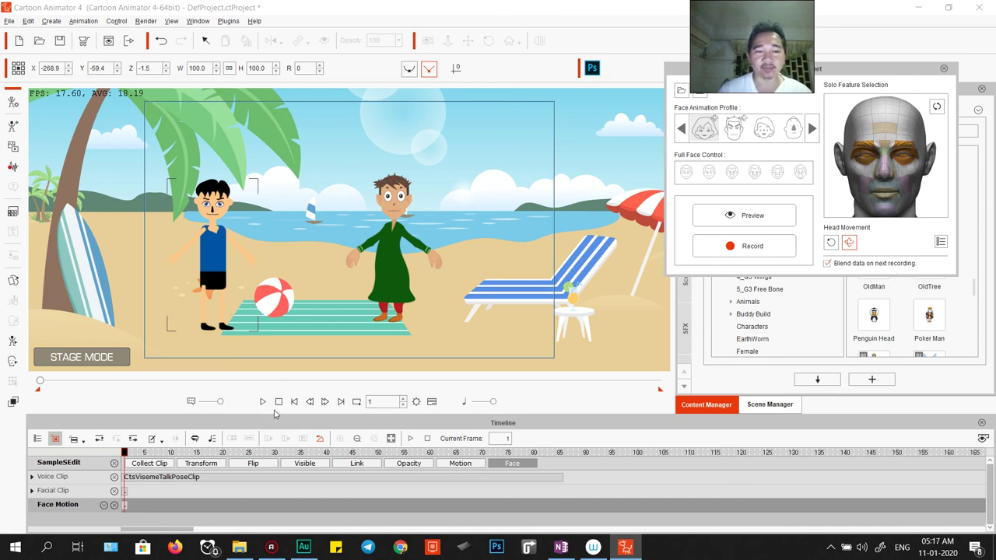
click(754, 172)
click(745, 239)
key(space)
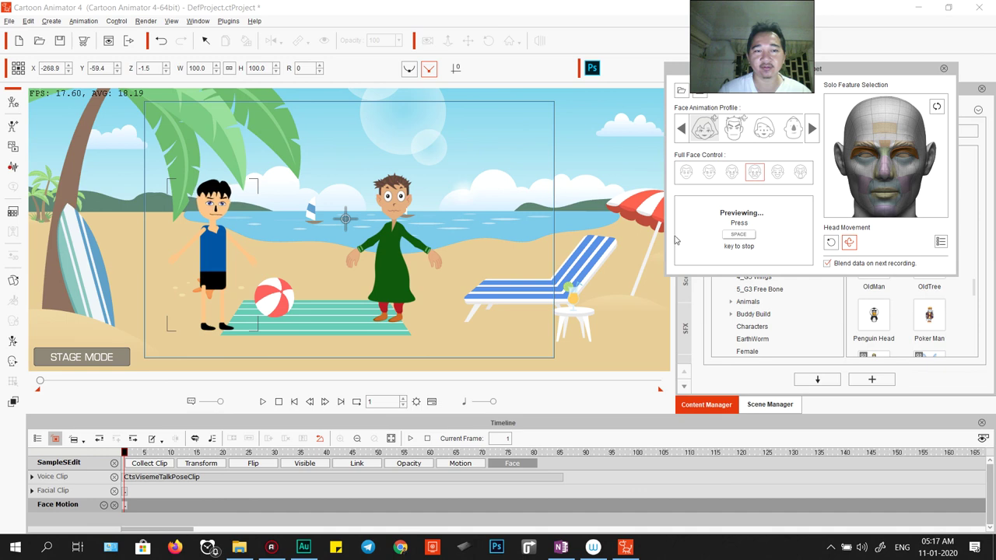
key(space)
Preview the third full-face control of the selected profile on the man in blue.
click(731, 175)
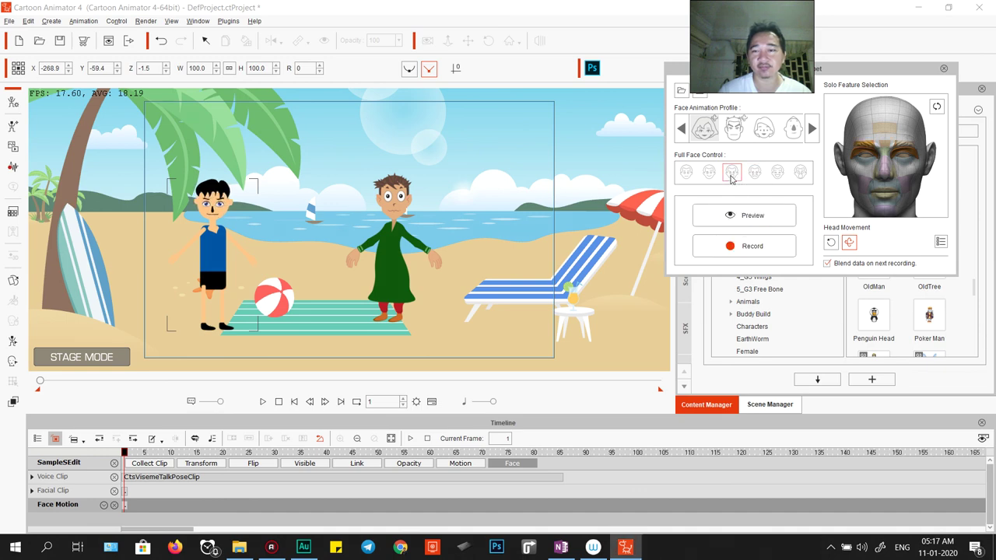
key(space)
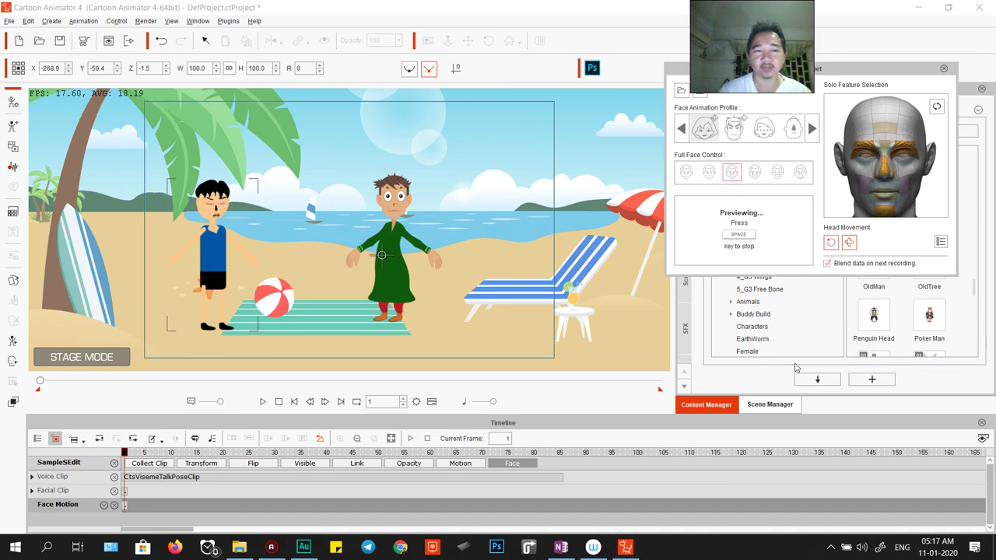